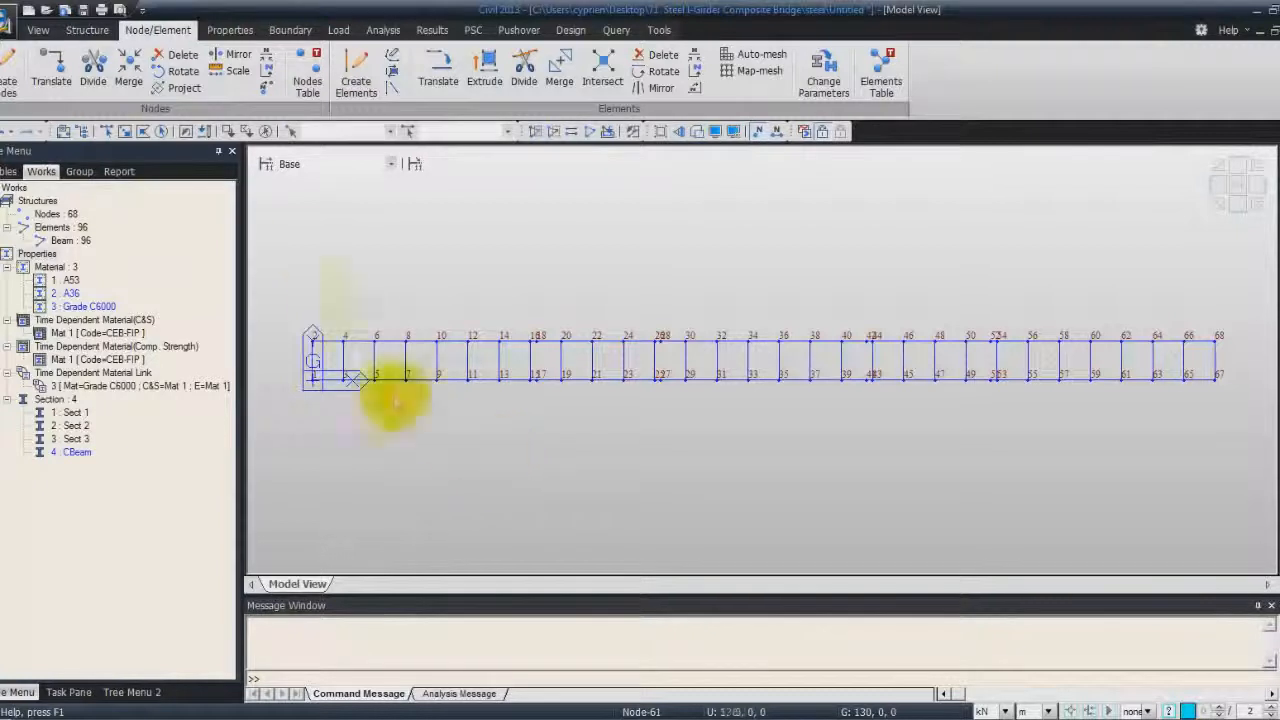
Define a support at node 21 with all translations (D-ALL) restrained, in the BGroup boundary group.
{"action": "left_click", "coordinate": [291, 30]}
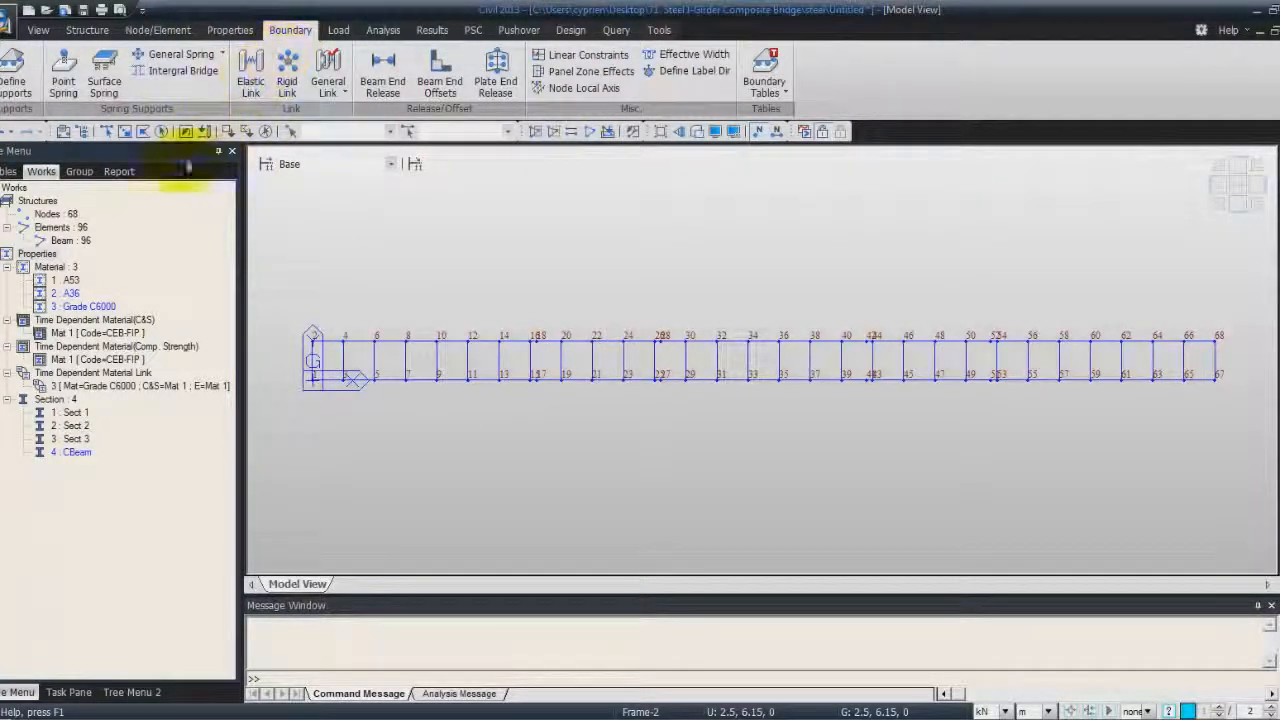
{"action": "left_click", "coordinate": [15, 82]}
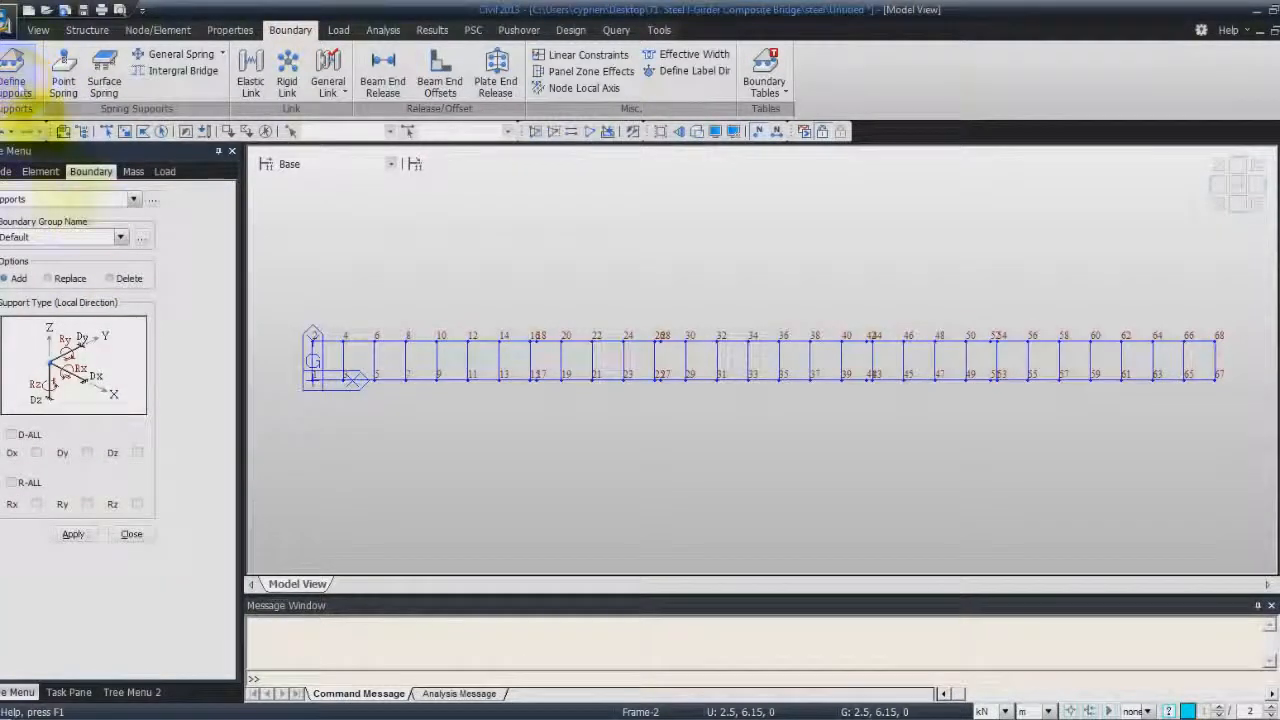
{"action": "left_click", "coordinate": [119, 237]}
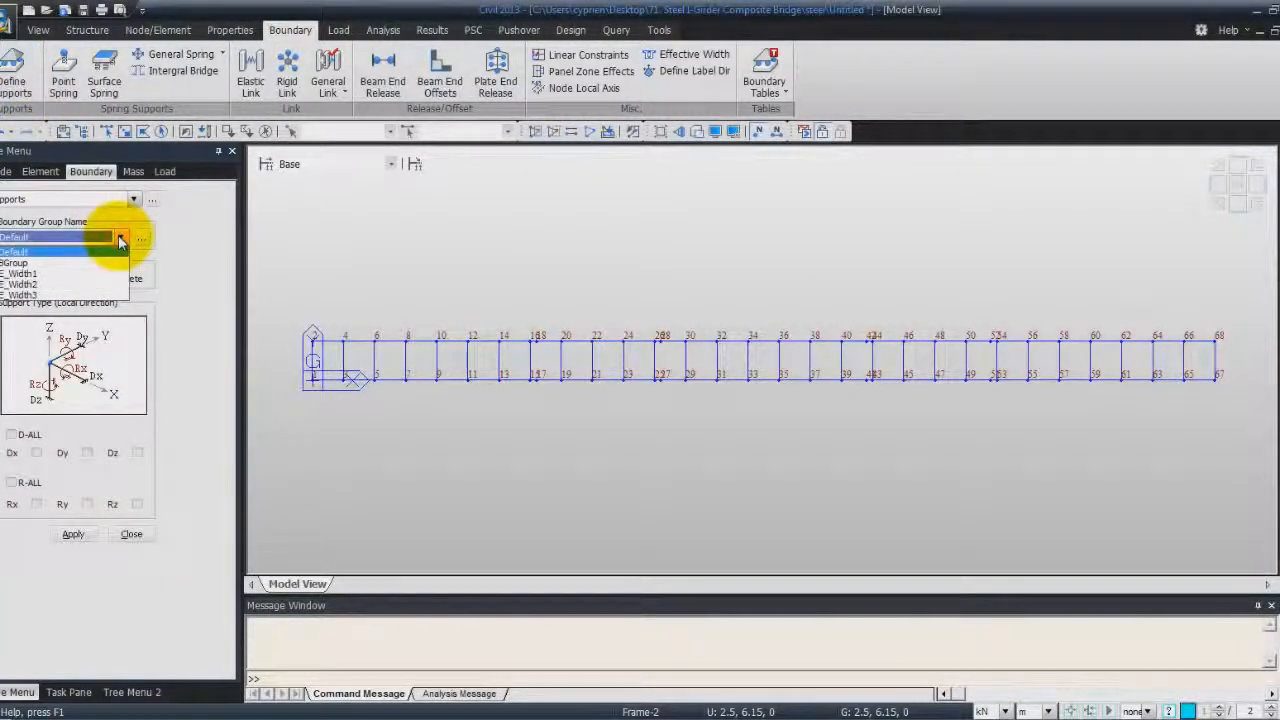
{"action": "left_click", "coordinate": [111, 264]}
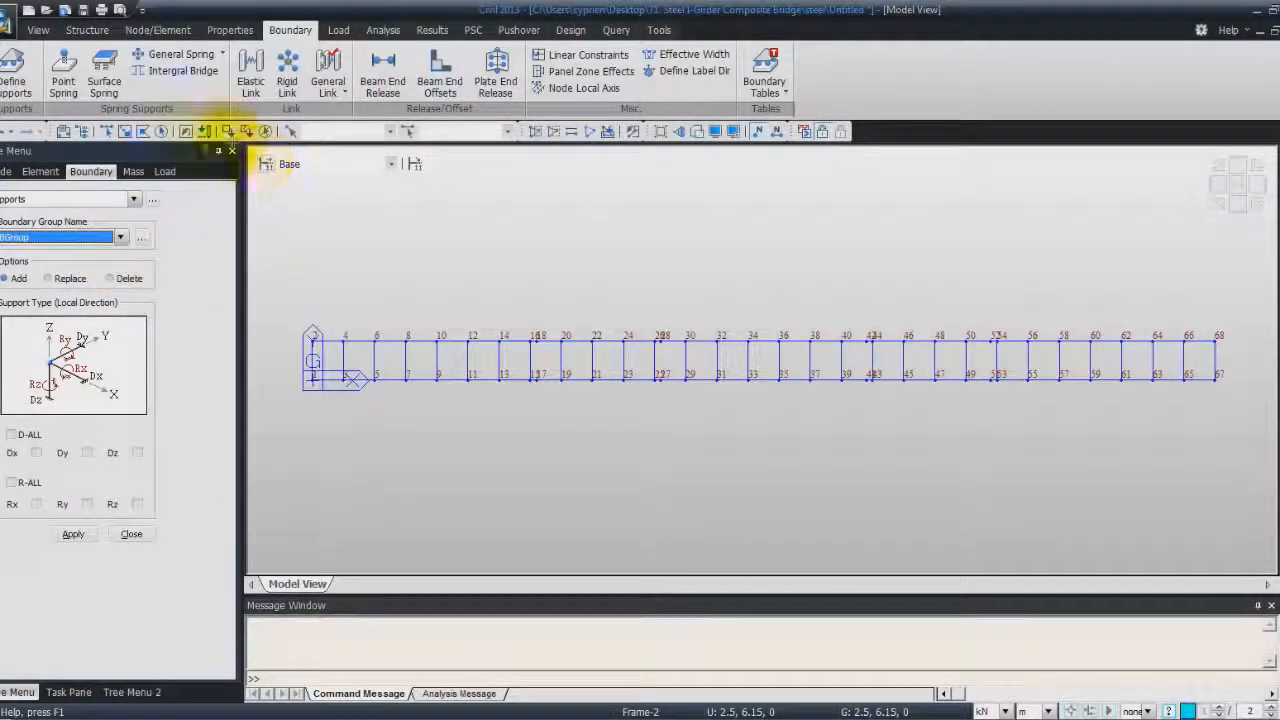
{"action": "left_click", "coordinate": [106, 131]}
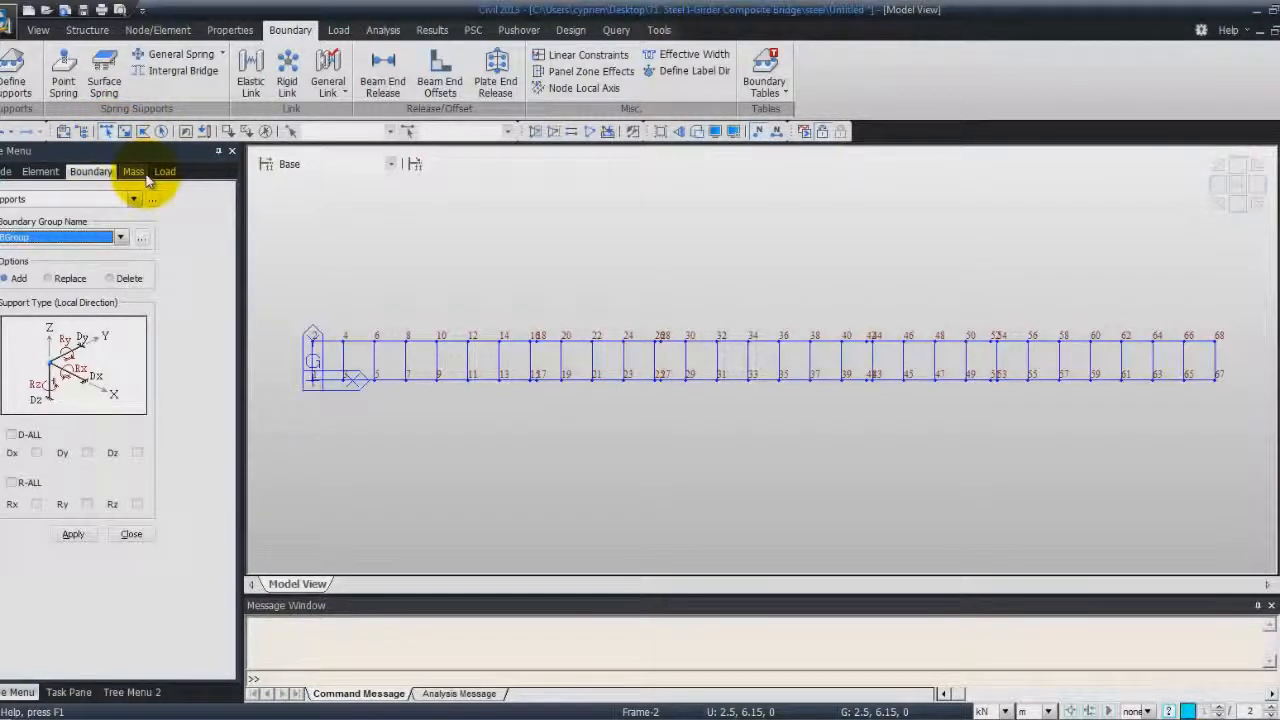
{"action": "left_click", "coordinate": [591, 389]}
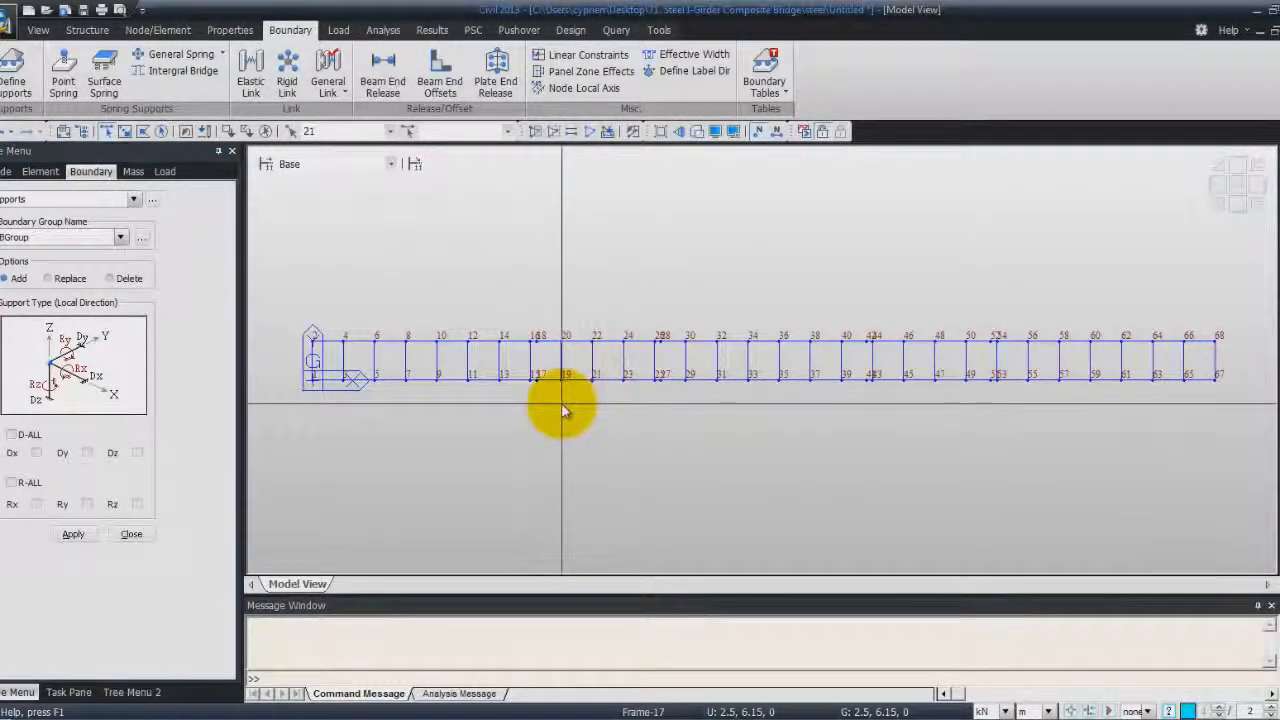
{"action": "left_click", "coordinate": [10, 434]}
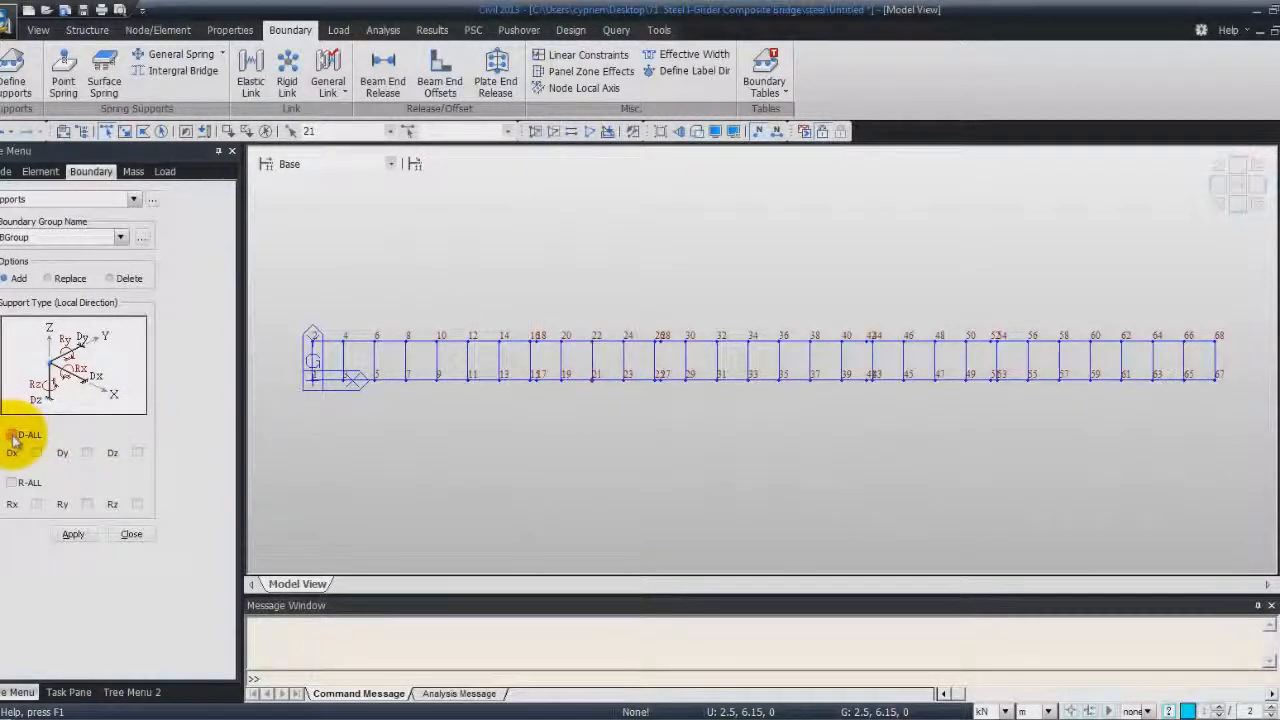
{"action": "left_click", "coordinate": [72, 536]}
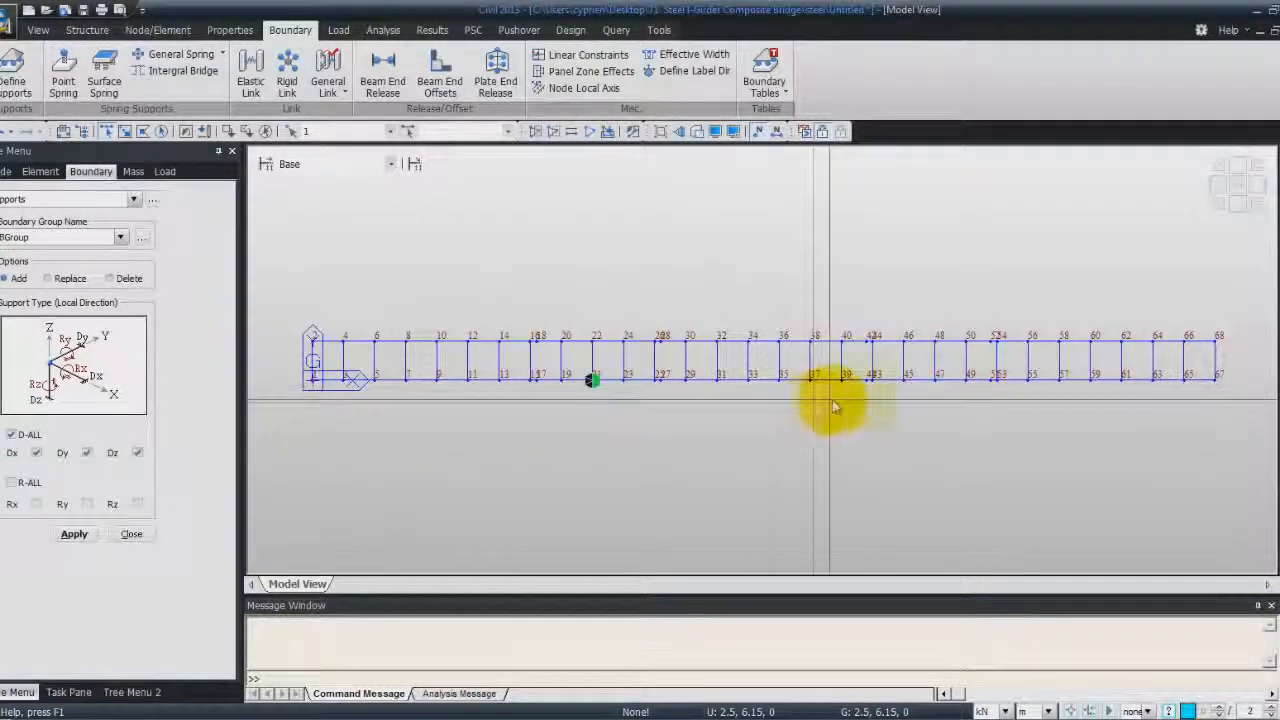
Add supports at nodes 1, 47 and 67 restrained only in Dy and Dz.
{"action": "left_click", "coordinate": [939, 377]}
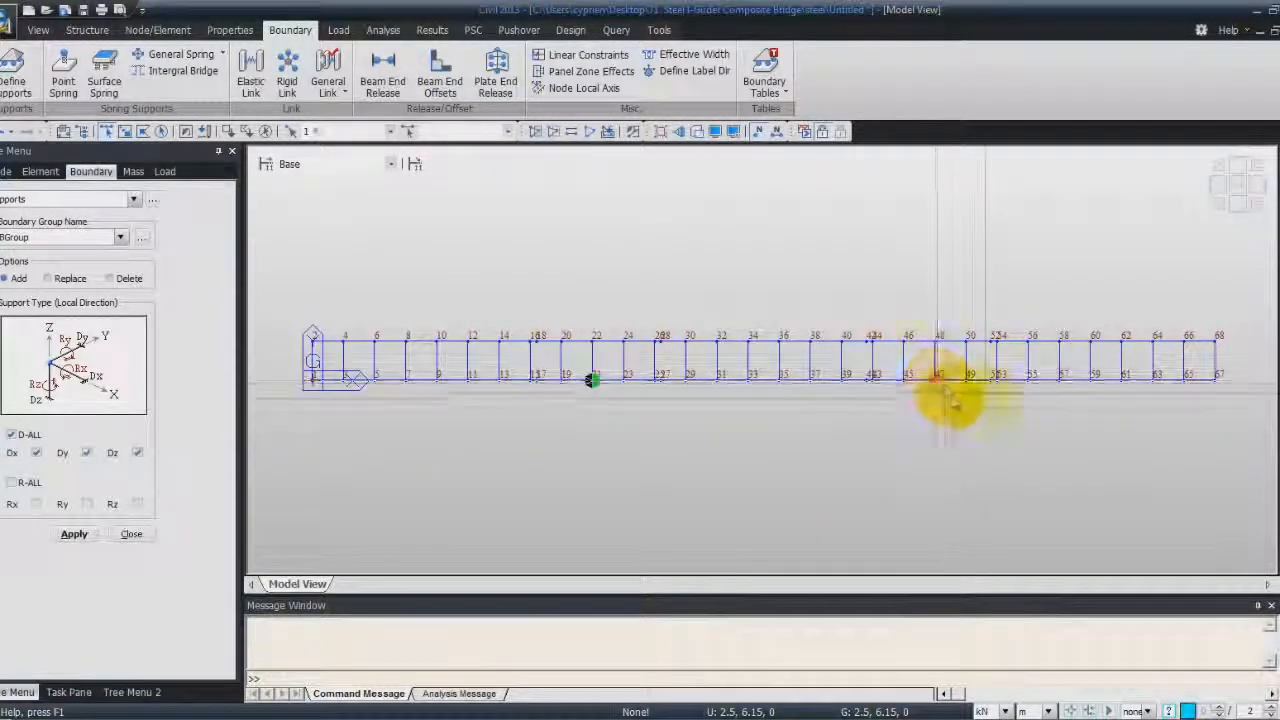
{"action": "left_click", "coordinate": [1215, 377]}
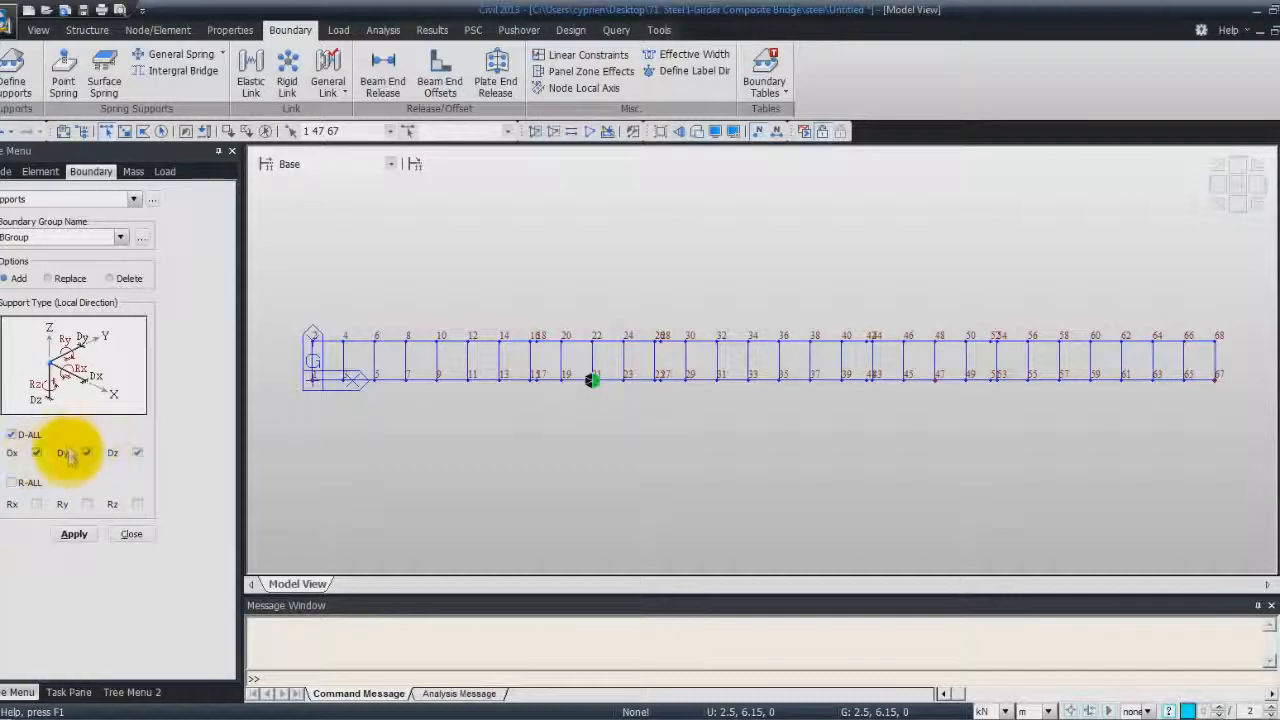
{"action": "left_click", "coordinate": [36, 453]}
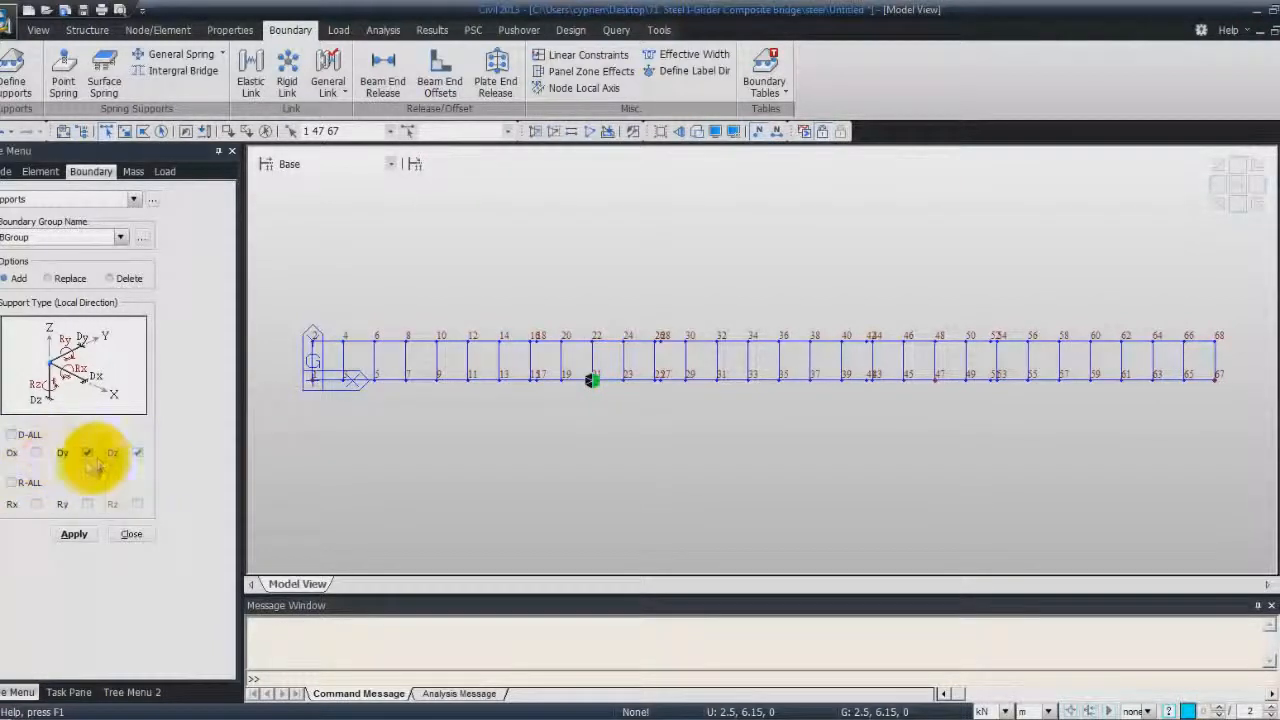
{"action": "left_click", "coordinate": [76, 534]}
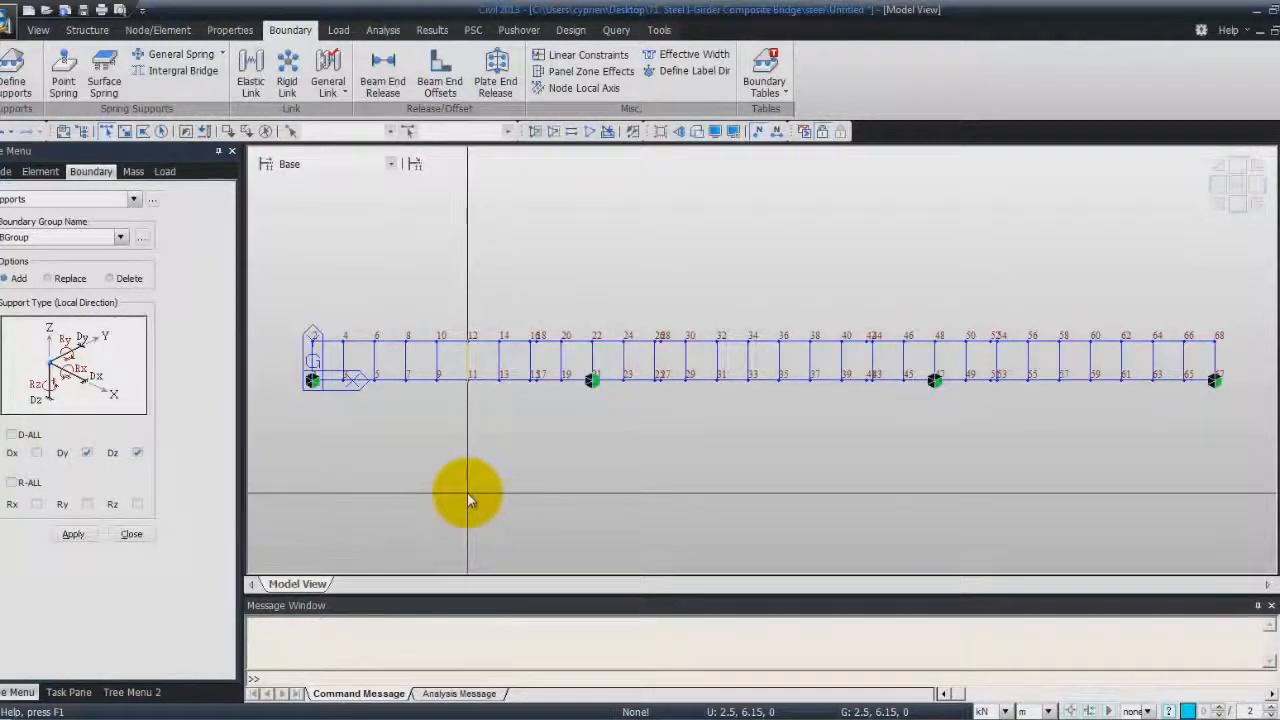
Add supports at nodes 2, 48 and 68 restrained only in Dz.
{"action": "left_click", "coordinate": [313, 350]}
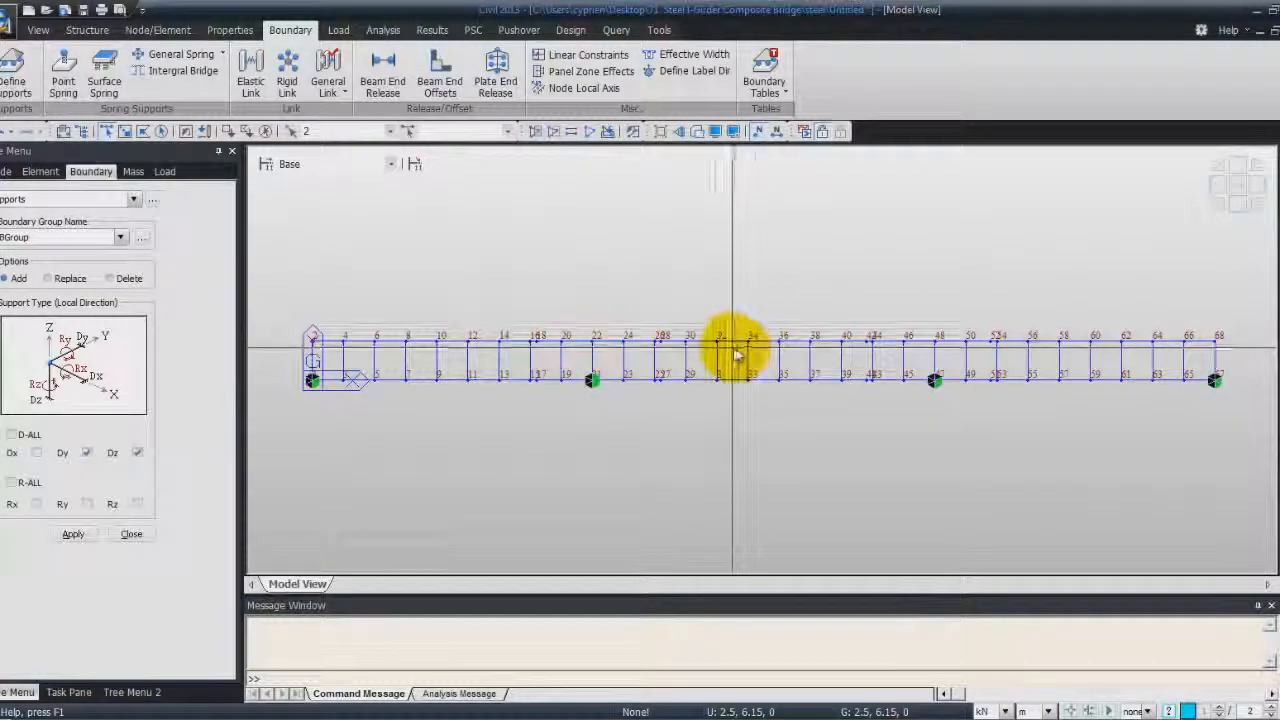
{"action": "left_click", "coordinate": [934, 345]}
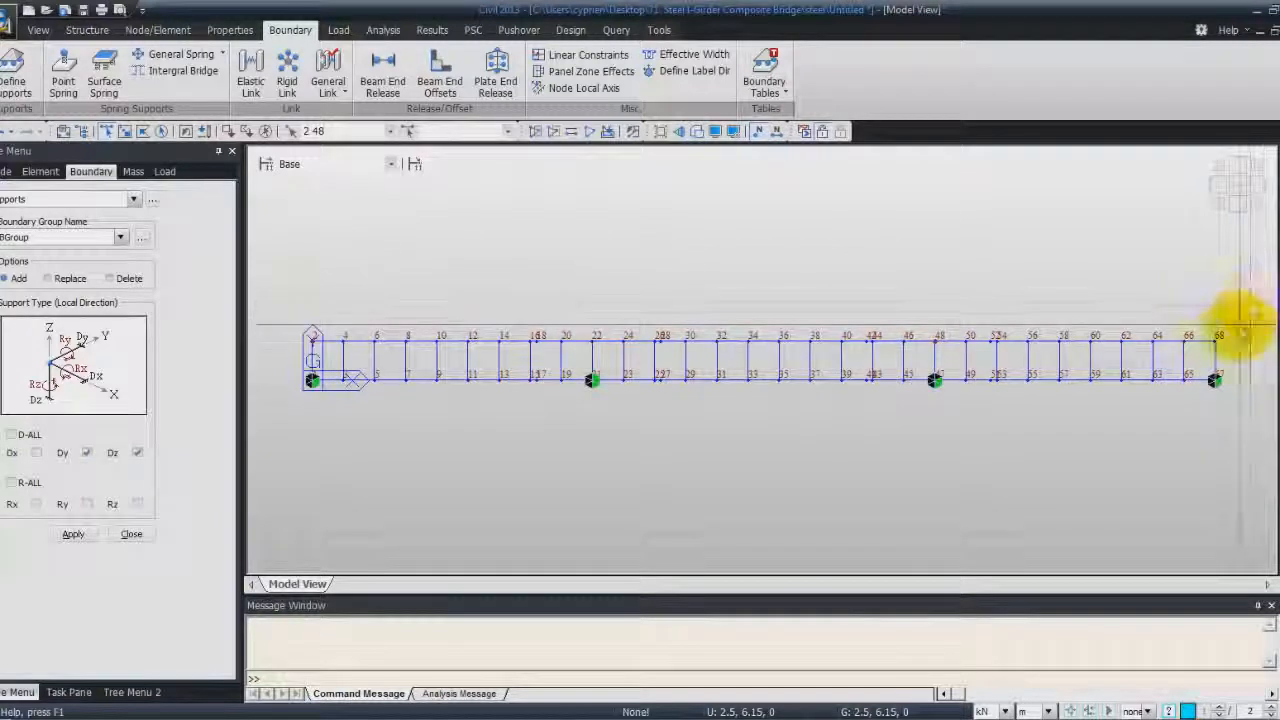
{"action": "left_click", "coordinate": [1217, 343]}
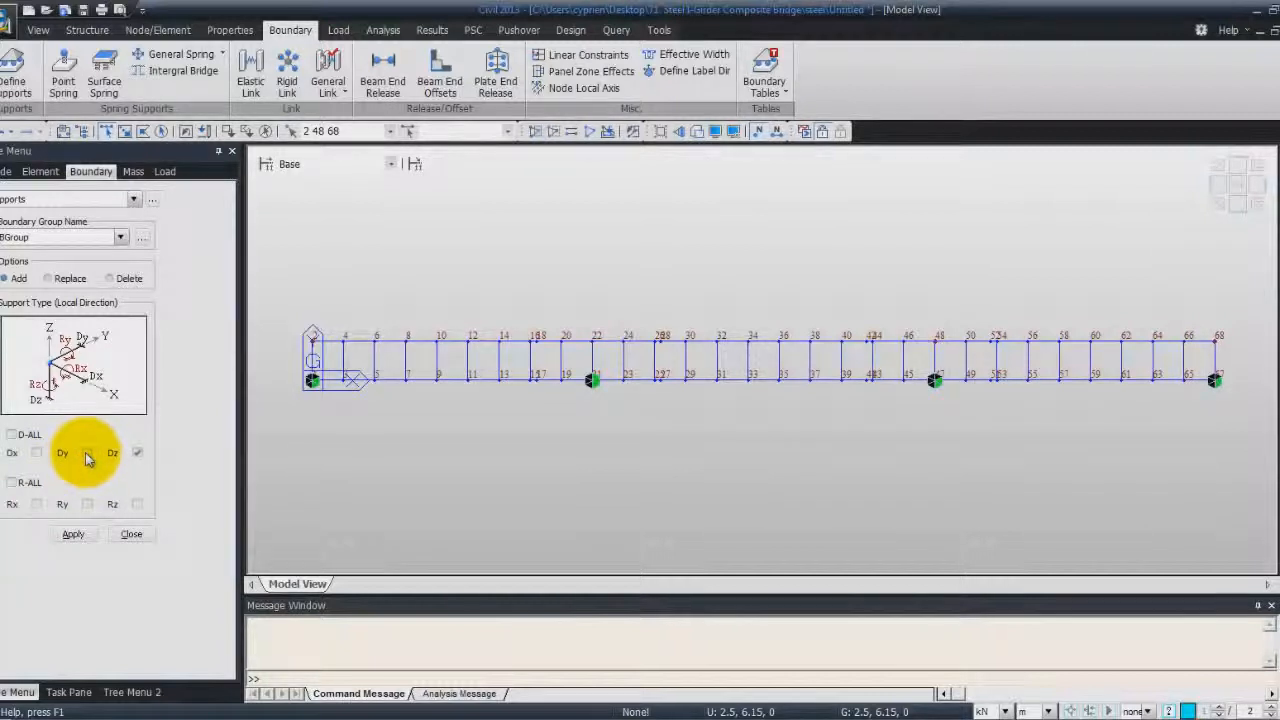
{"action": "left_click", "coordinate": [73, 534]}
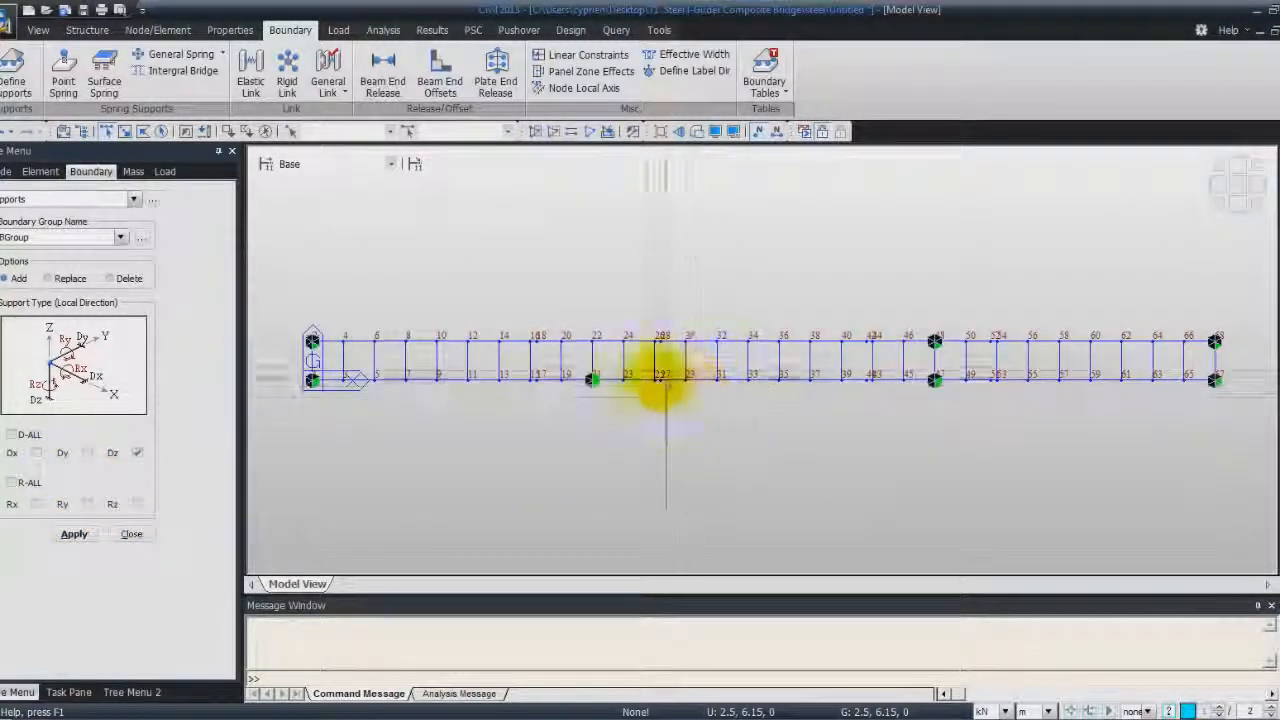
Add a support at node 22 restrained in Dx and Dz, and finish defining supports.
{"action": "left_click", "coordinate": [594, 343]}
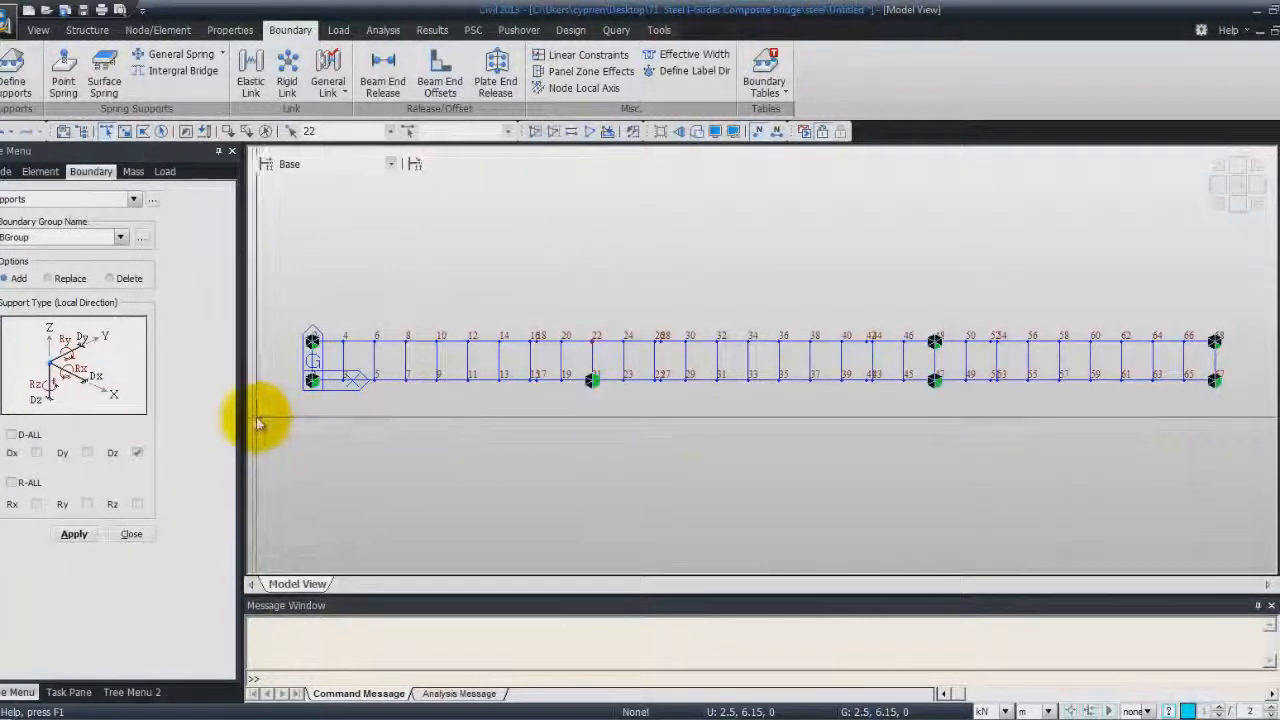
{"action": "left_click", "coordinate": [37, 453]}
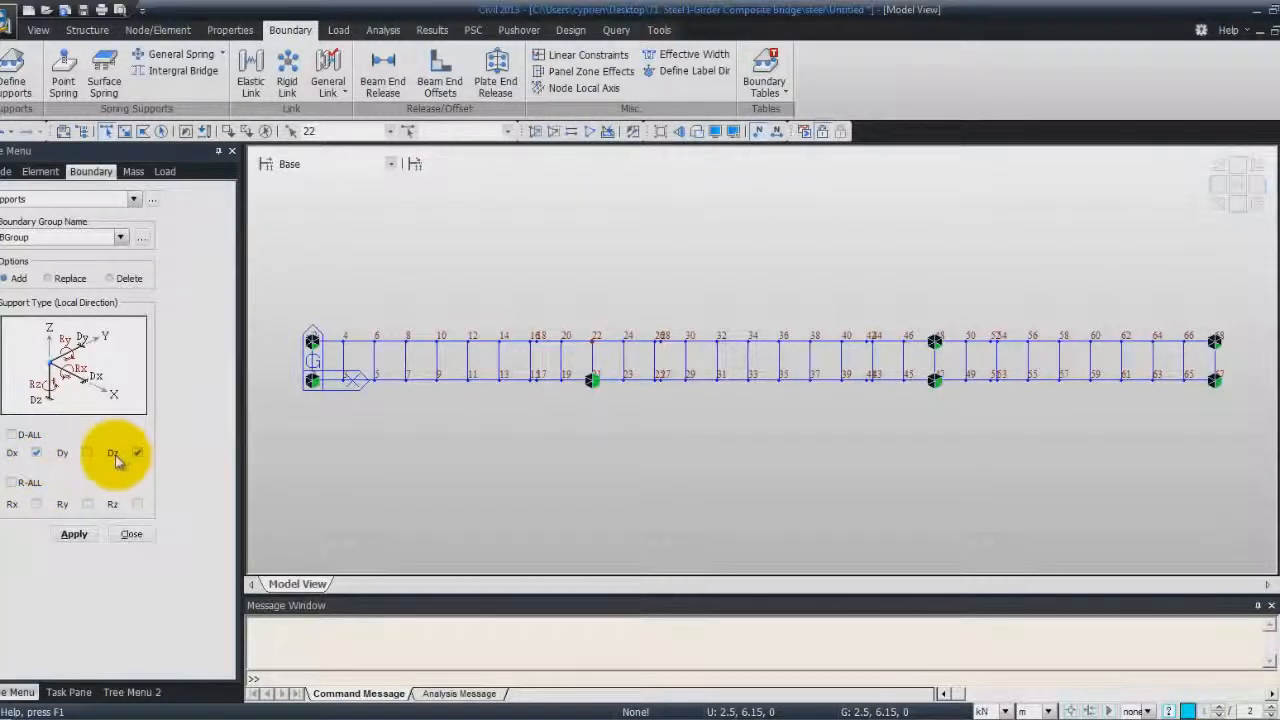
{"action": "left_click", "coordinate": [76, 534]}
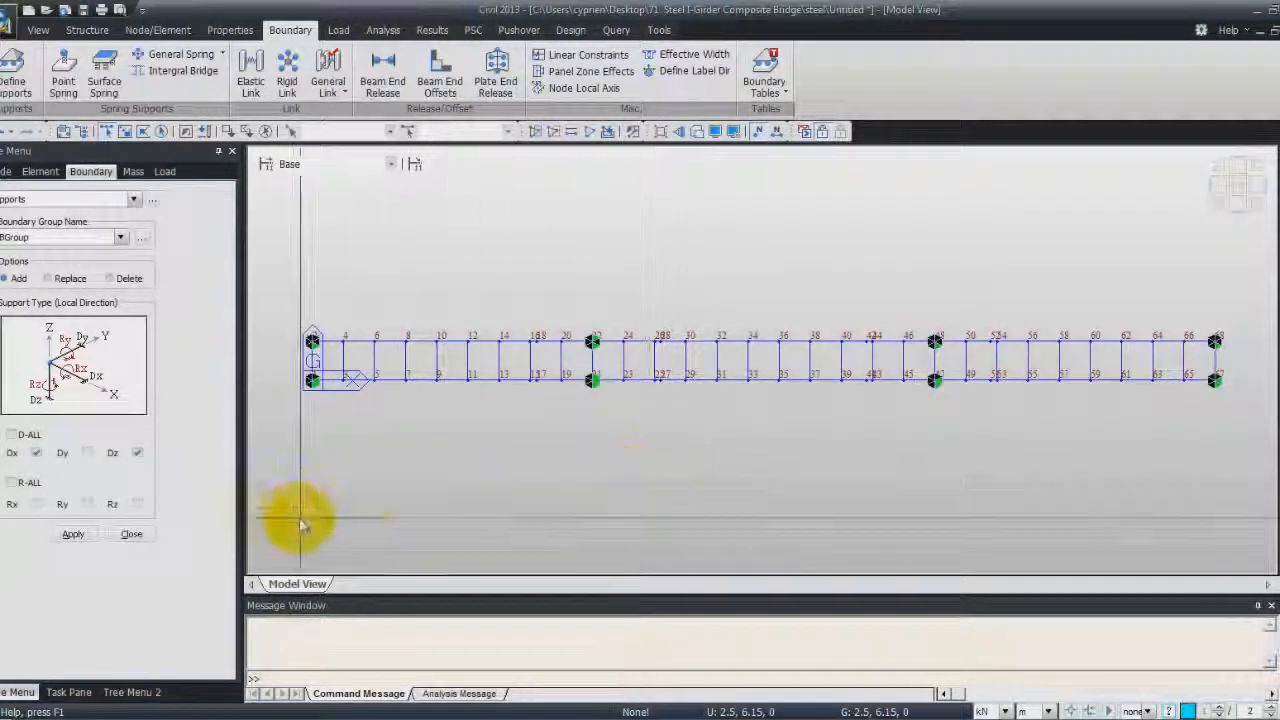
{"action": "left_click", "coordinate": [131, 533]}
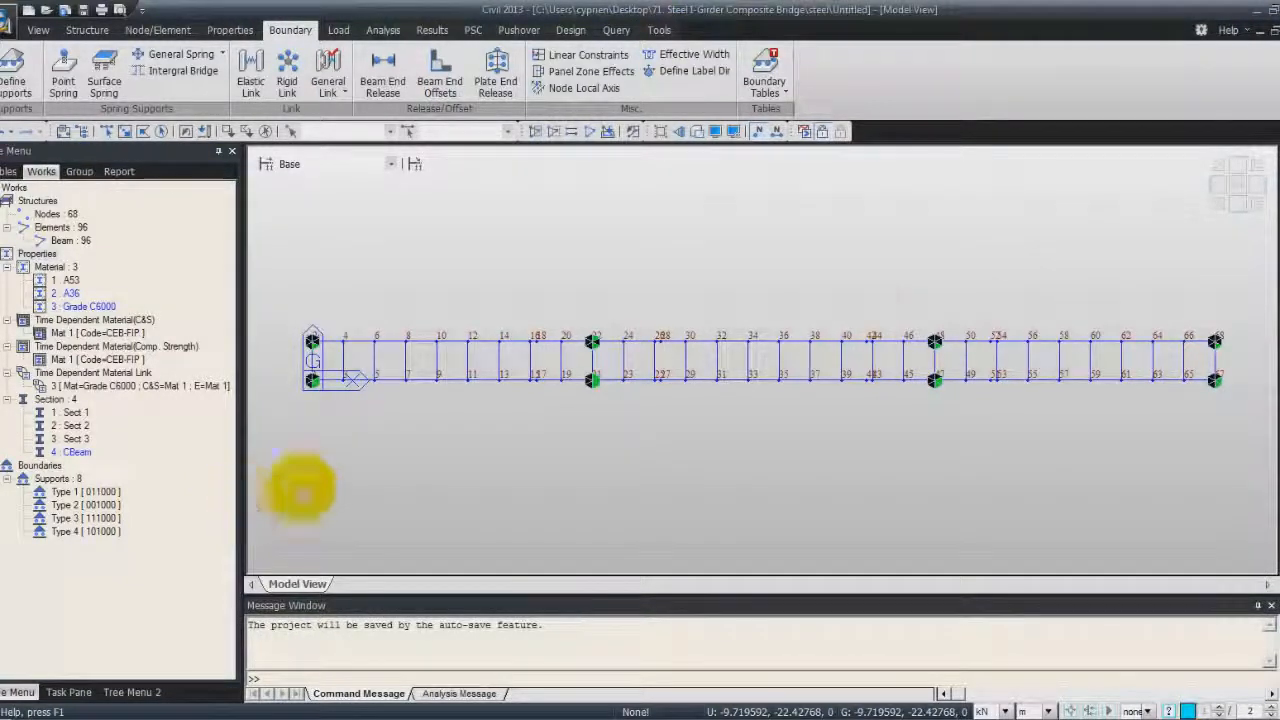
Turn on the Support boundary display and label the model with element numbers instead of node numbers.
{"action": "left_click", "coordinate": [716, 134]}
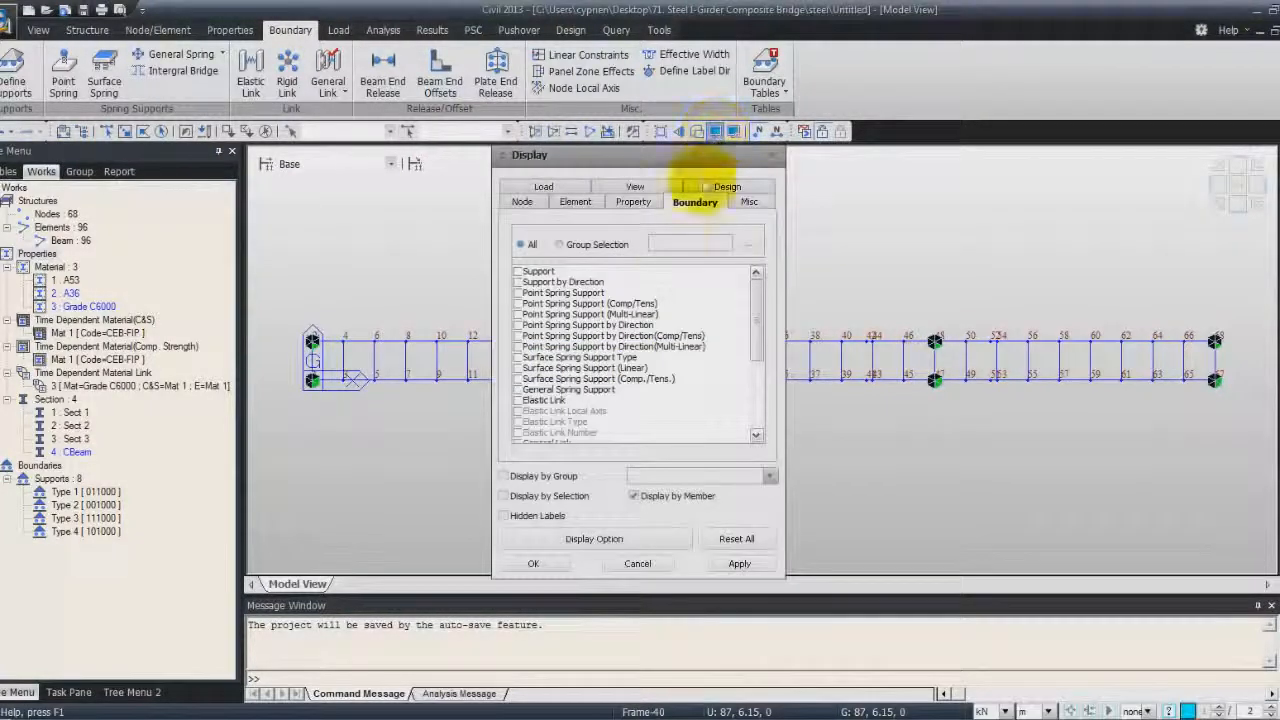
{"action": "left_click", "coordinate": [518, 272]}
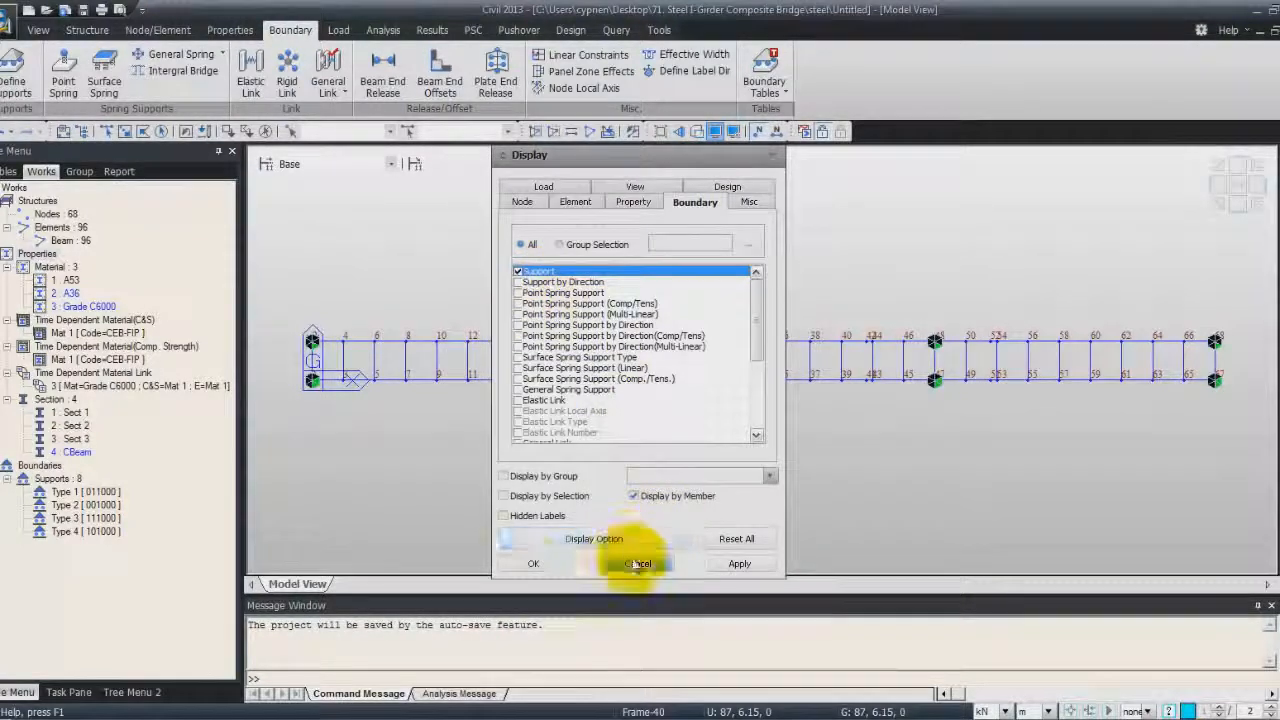
{"action": "left_click", "coordinate": [530, 563]}
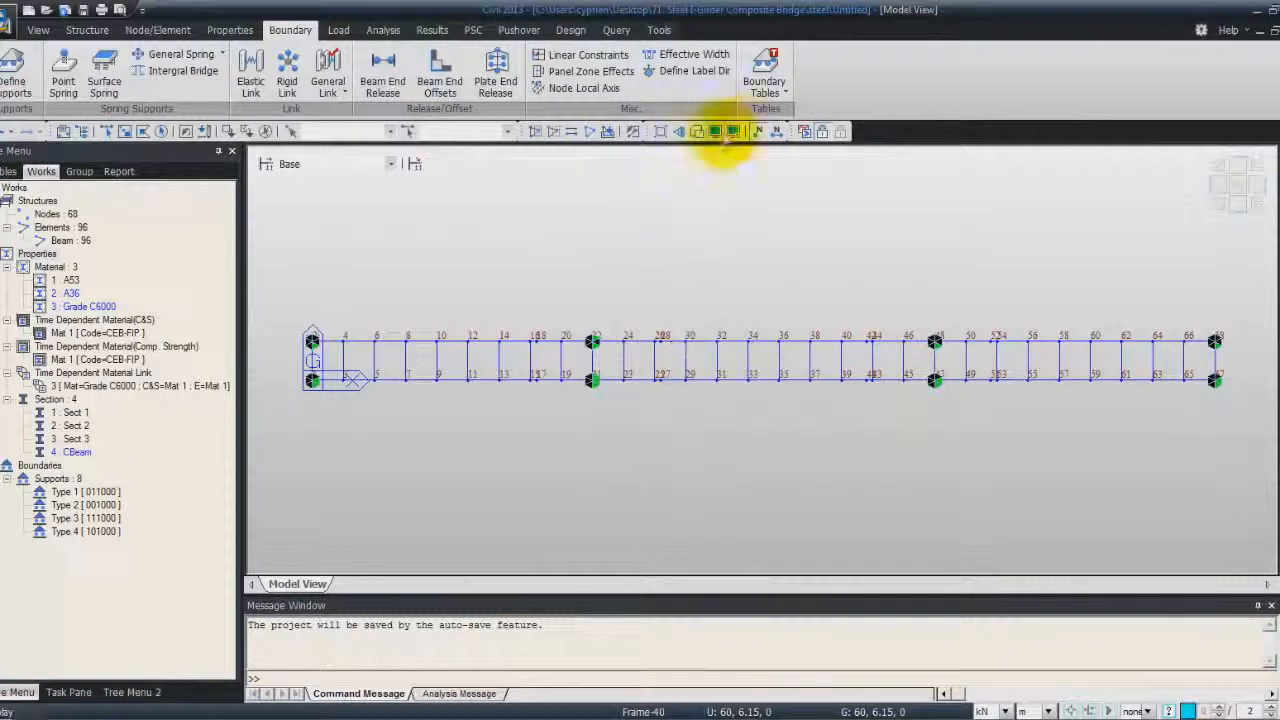
{"action": "left_click", "coordinate": [779, 132]}
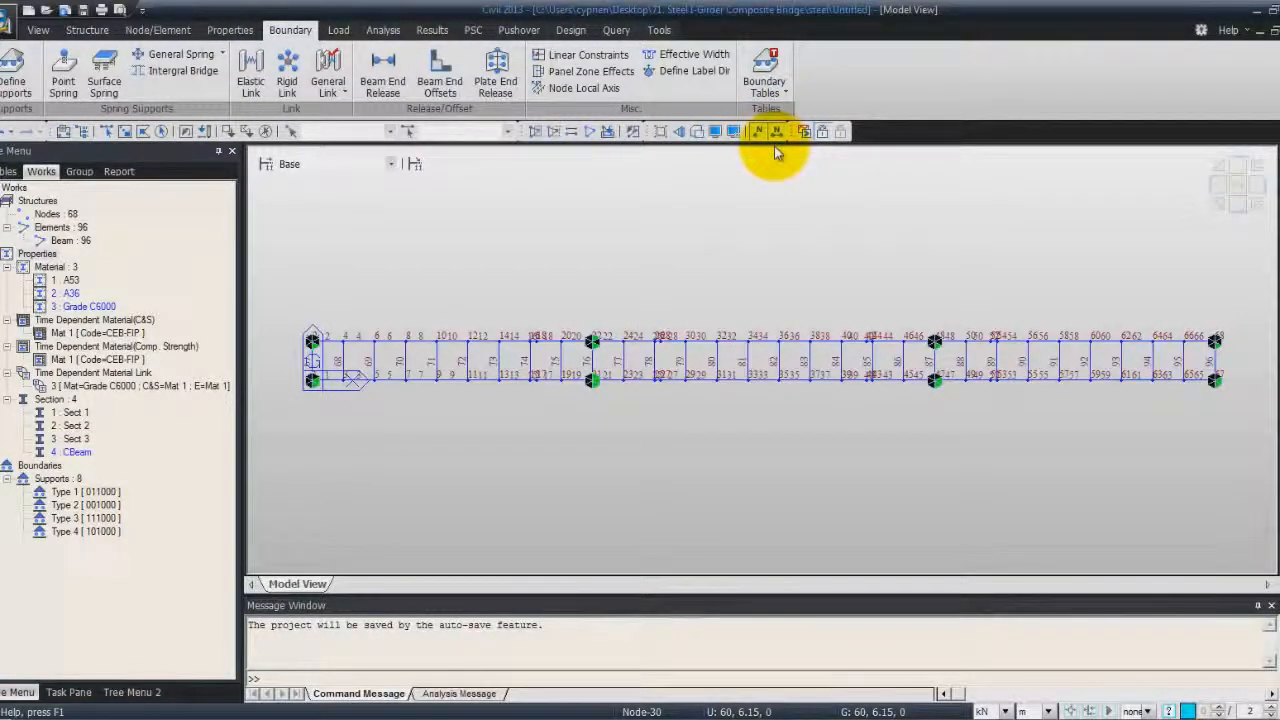
{"action": "left_click", "coordinate": [757, 133]}
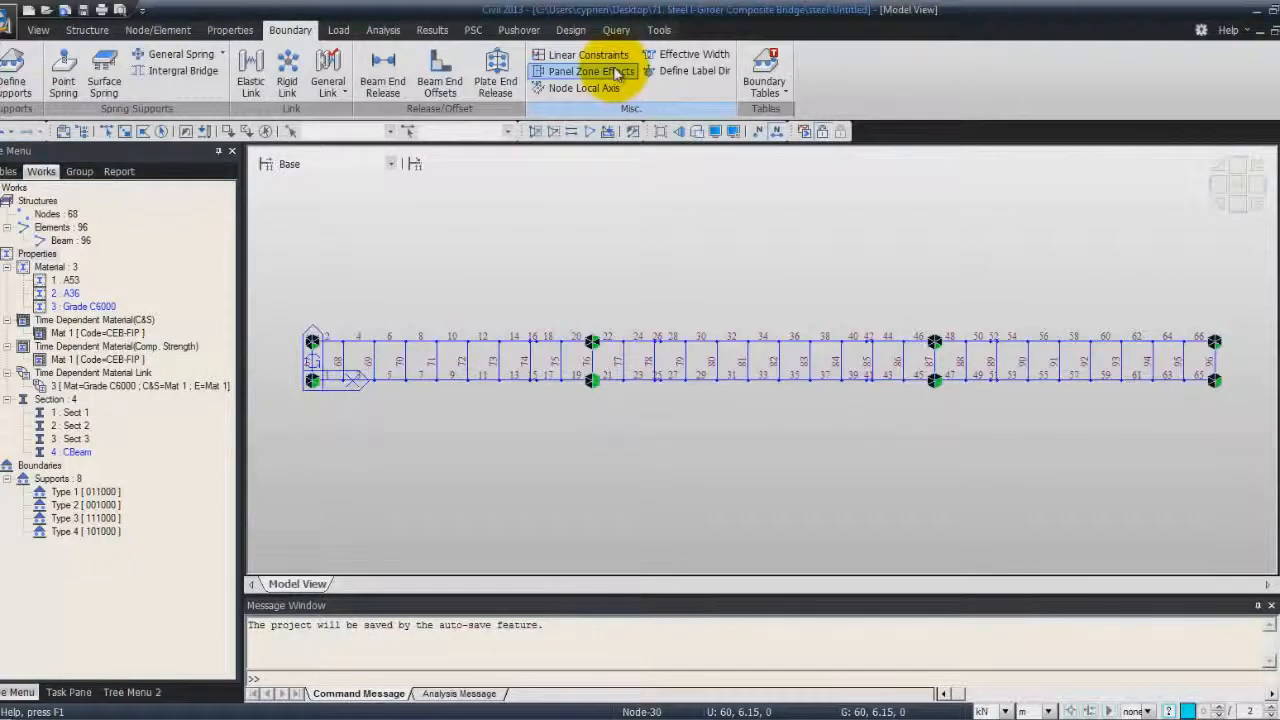
Assign an effective width scale factor to elements 1 to 16 in boundary group E_Width1, with Iy Scale Factor for Sbz 0.985.
{"action": "left_click", "coordinate": [688, 55]}
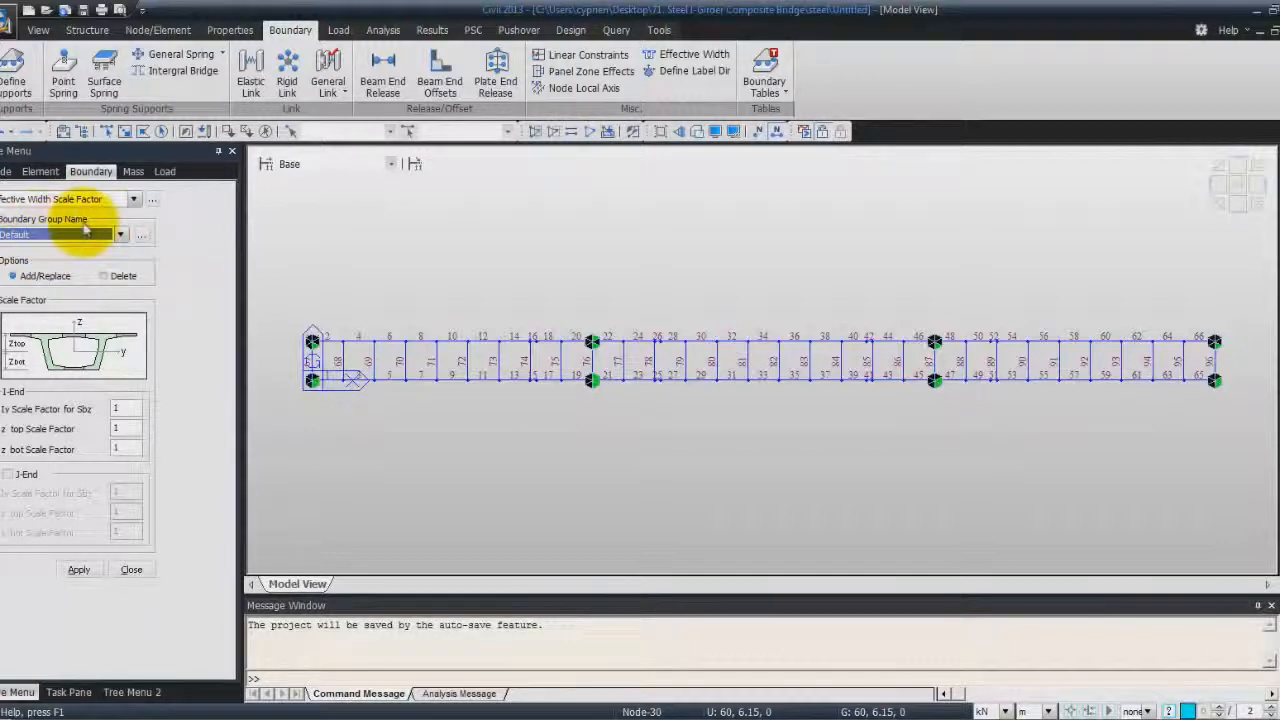
{"action": "left_click", "coordinate": [120, 234]}
{"action": "left_click", "coordinate": [60, 271]}
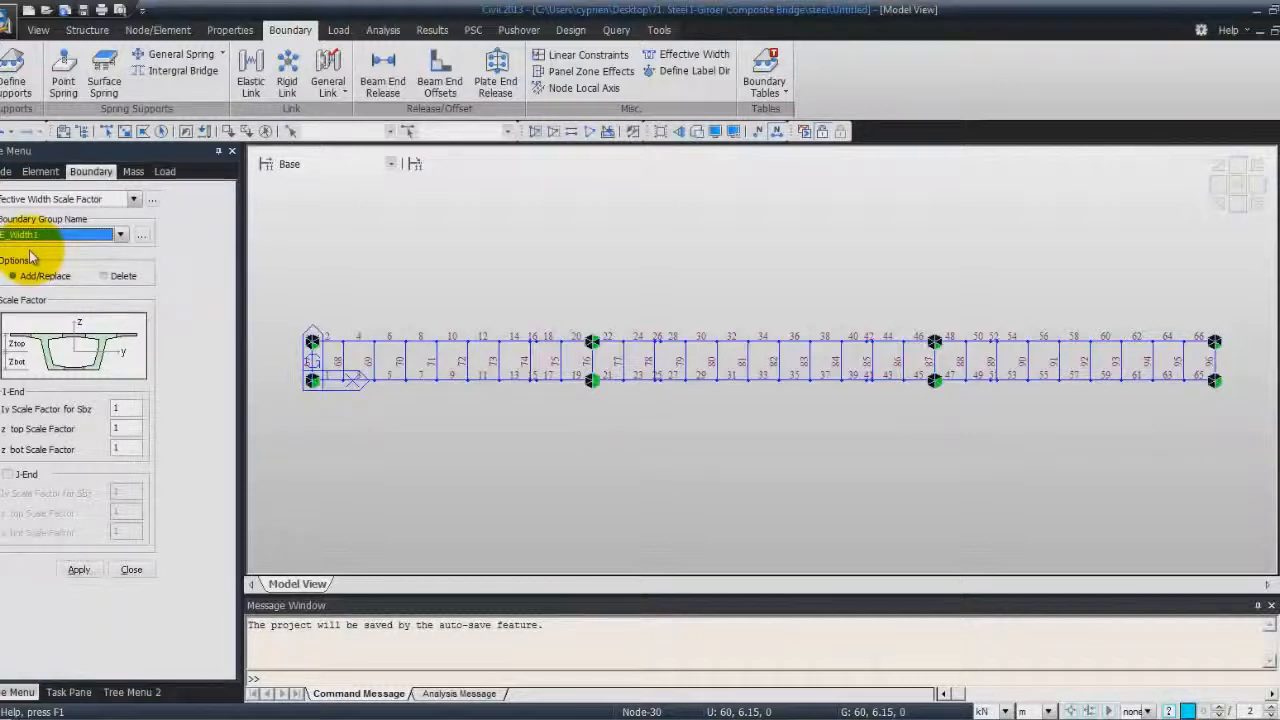
{"action": "left_click", "coordinate": [468, 131]}
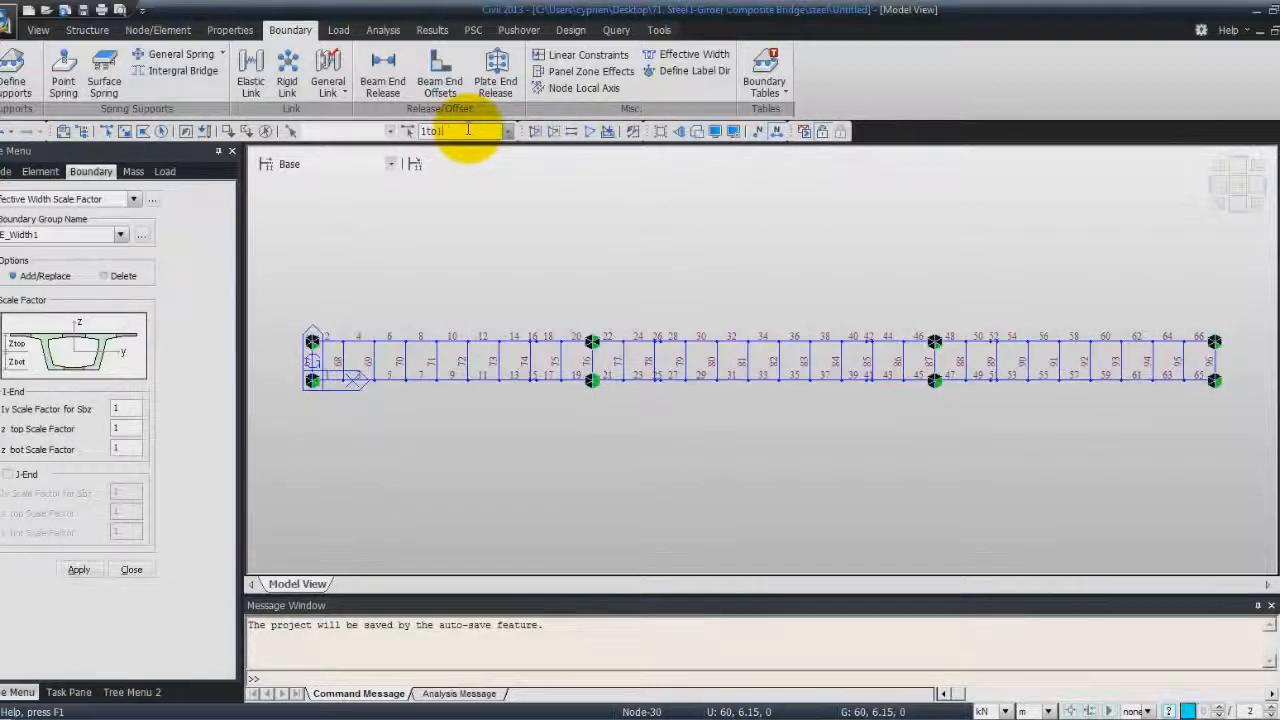
{"action": "key", "text": "Return"}
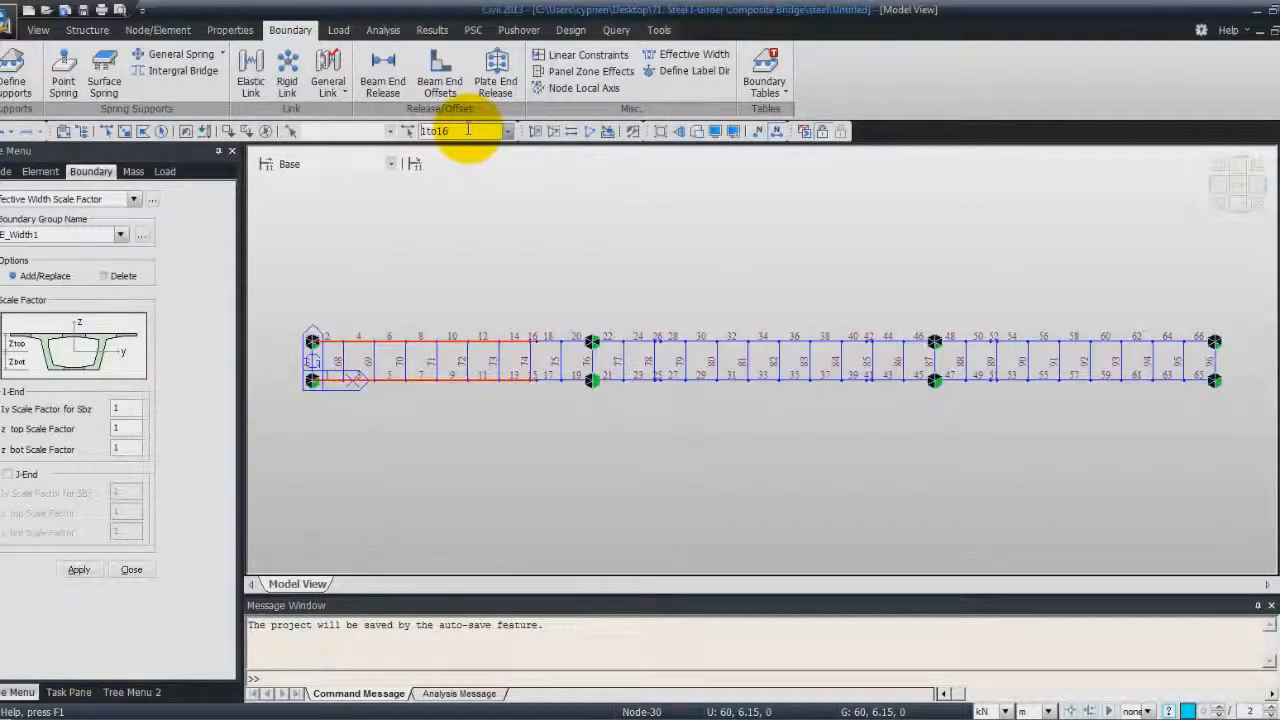
{"action": "double_click", "coordinate": [118, 409]}
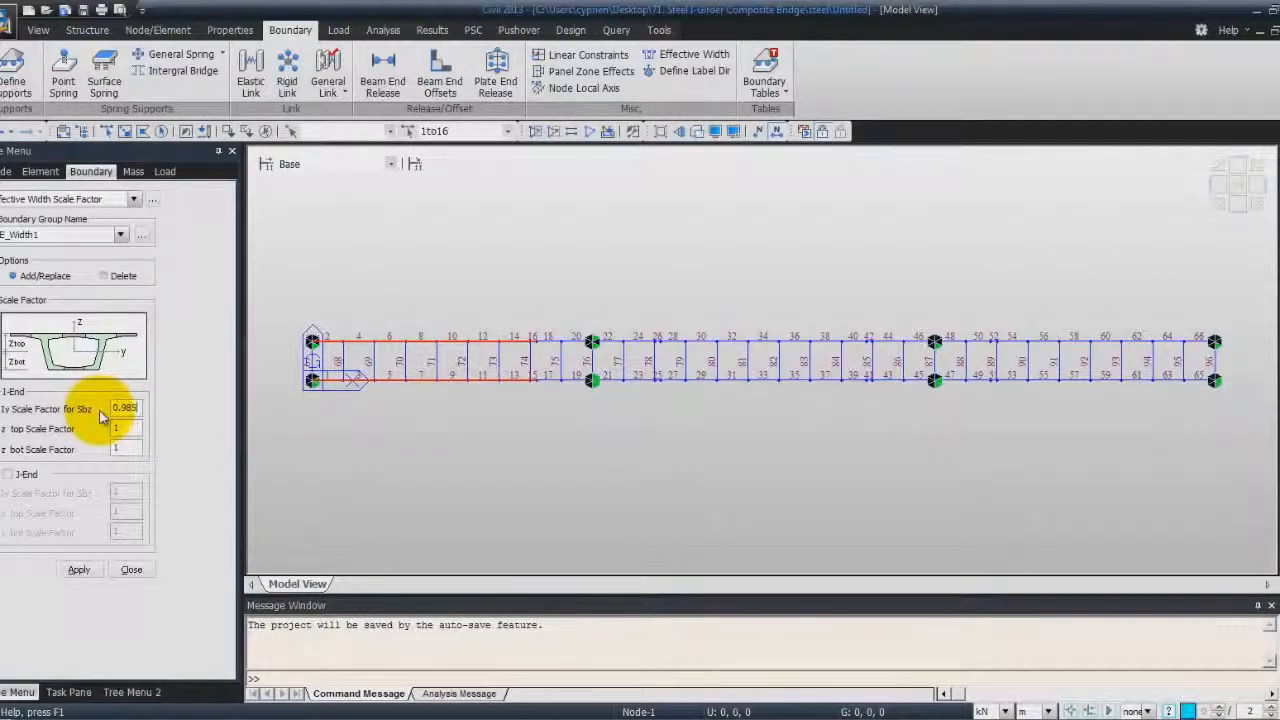
{"action": "left_click", "coordinate": [82, 569]}
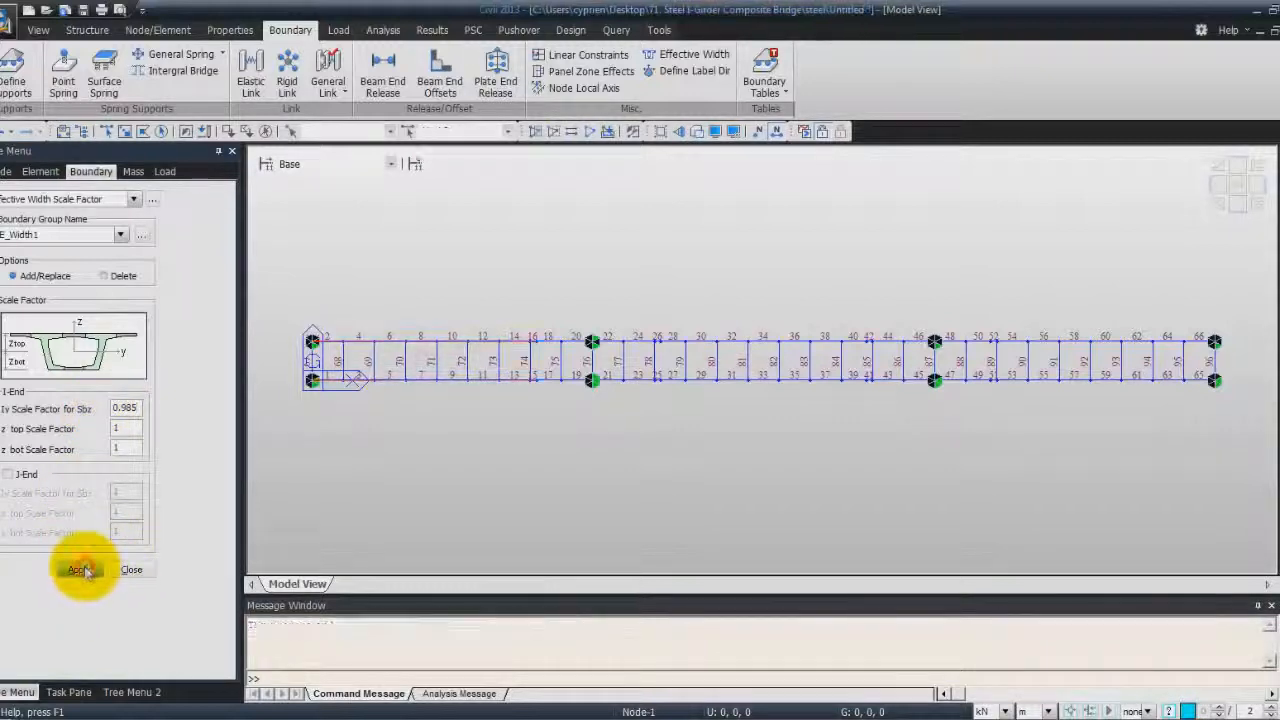
Assign an effective width scale factor to elements 17 to 26 in boundary group E_Width2, with Iy Scale Factor for Sbz 0.965.
{"action": "left_click", "coordinate": [95, 236]}
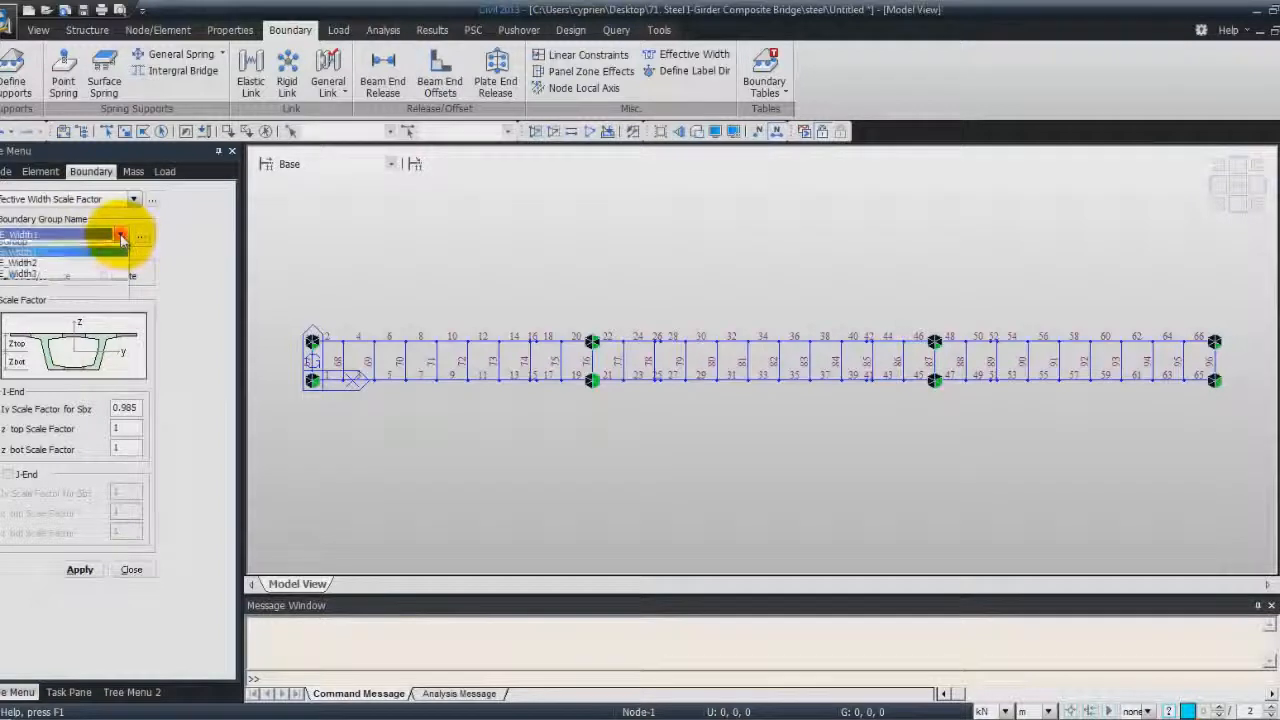
{"action": "left_click", "coordinate": [103, 284]}
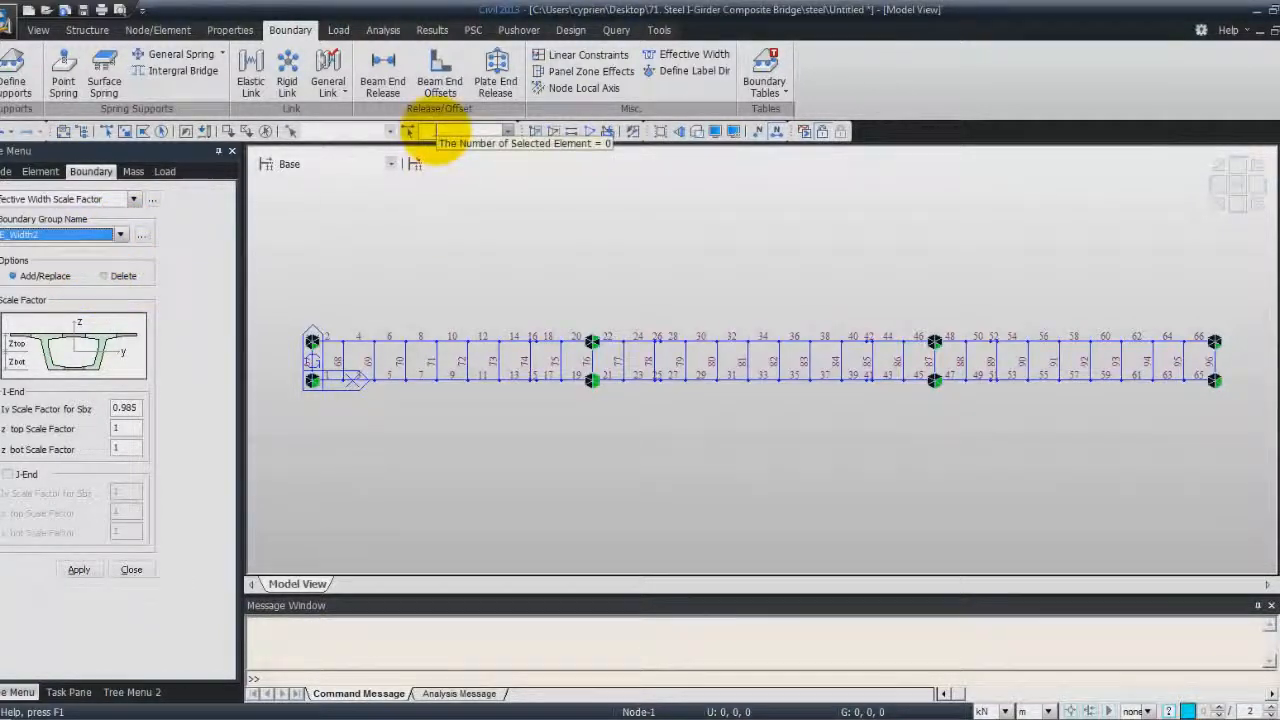
{"action": "left_click", "coordinate": [436, 131]}
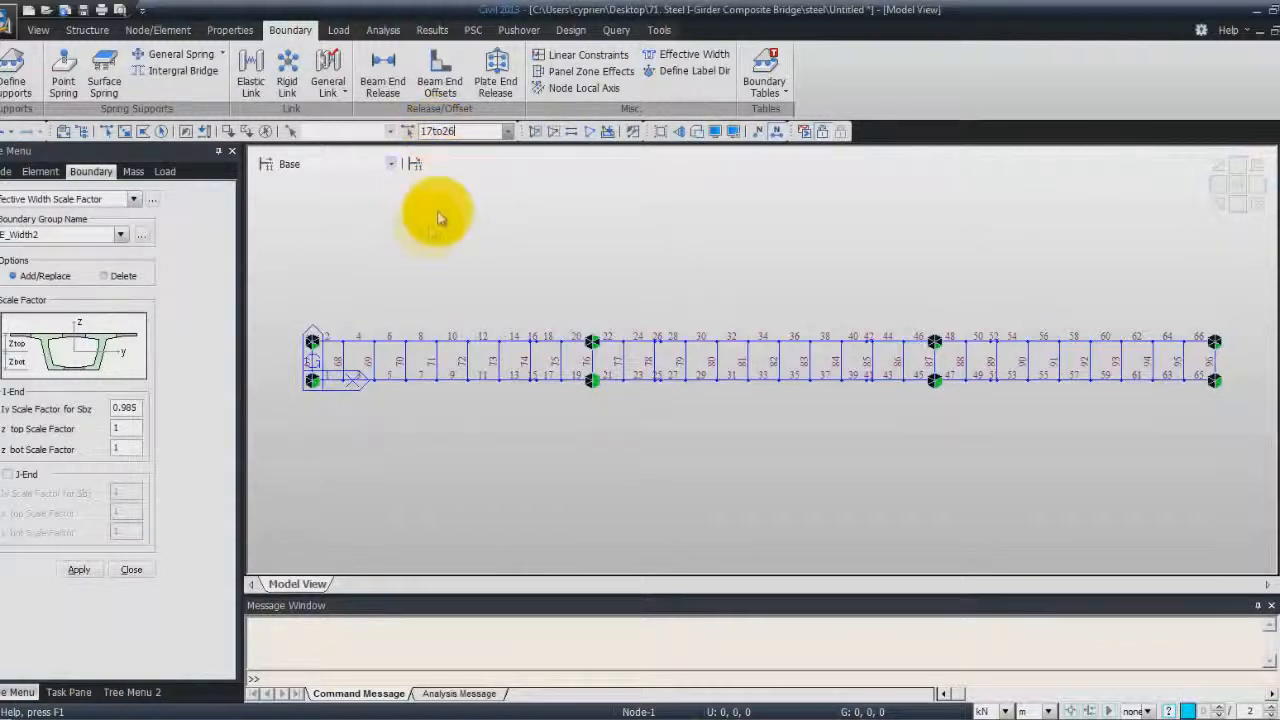
{"action": "key", "text": "Return"}
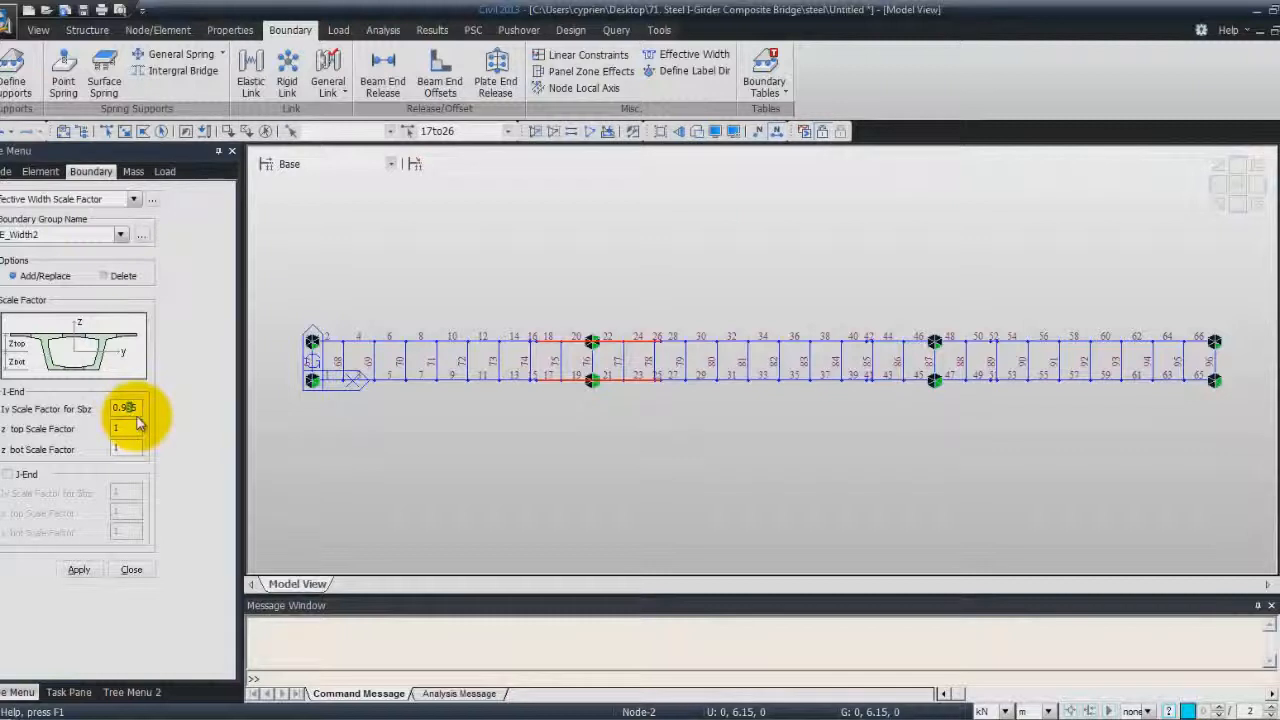
{"action": "left_click", "coordinate": [79, 570]}
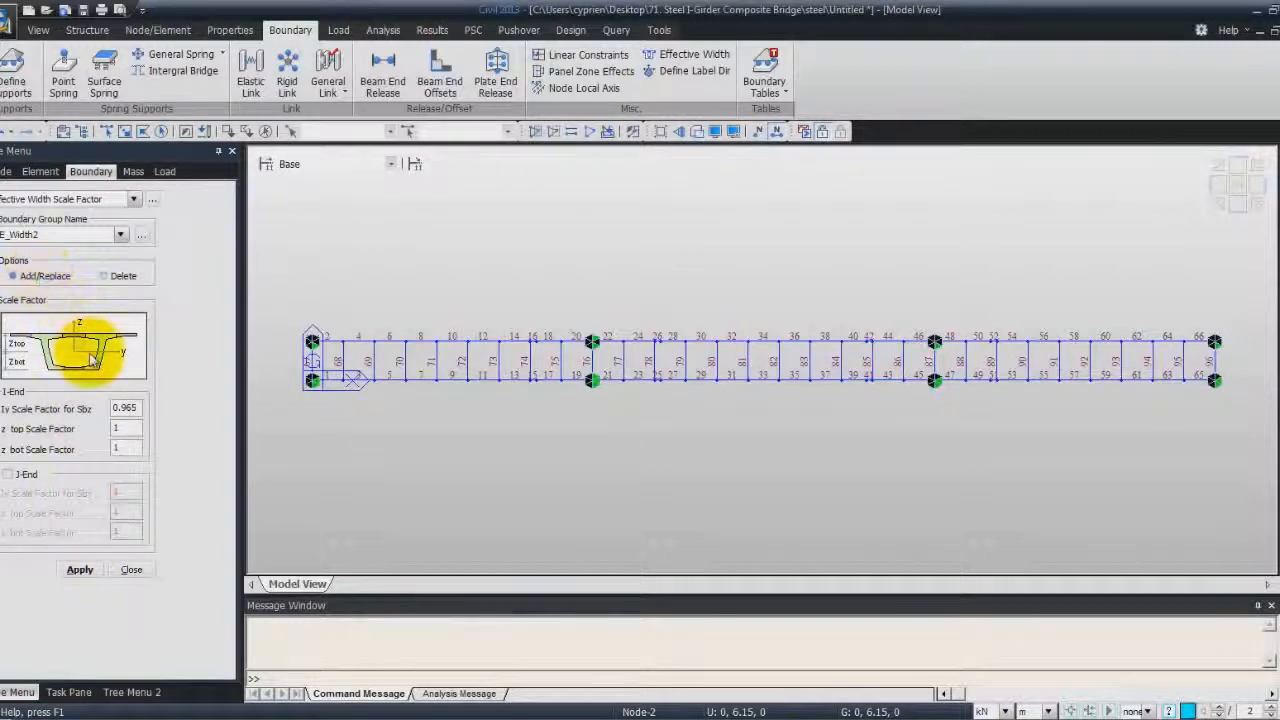
{"action": "left_click", "coordinate": [120, 234]}
{"action": "left_click", "coordinate": [105, 293]}
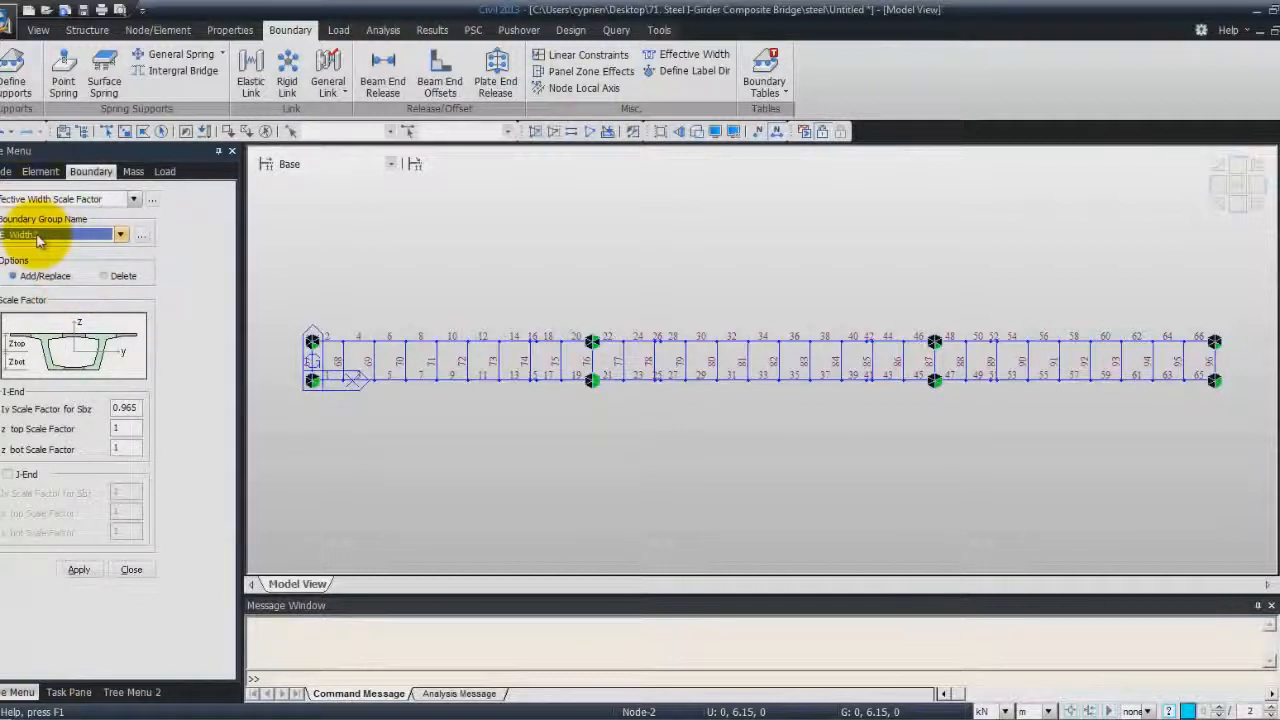
{"action": "left_click", "coordinate": [431, 134]}
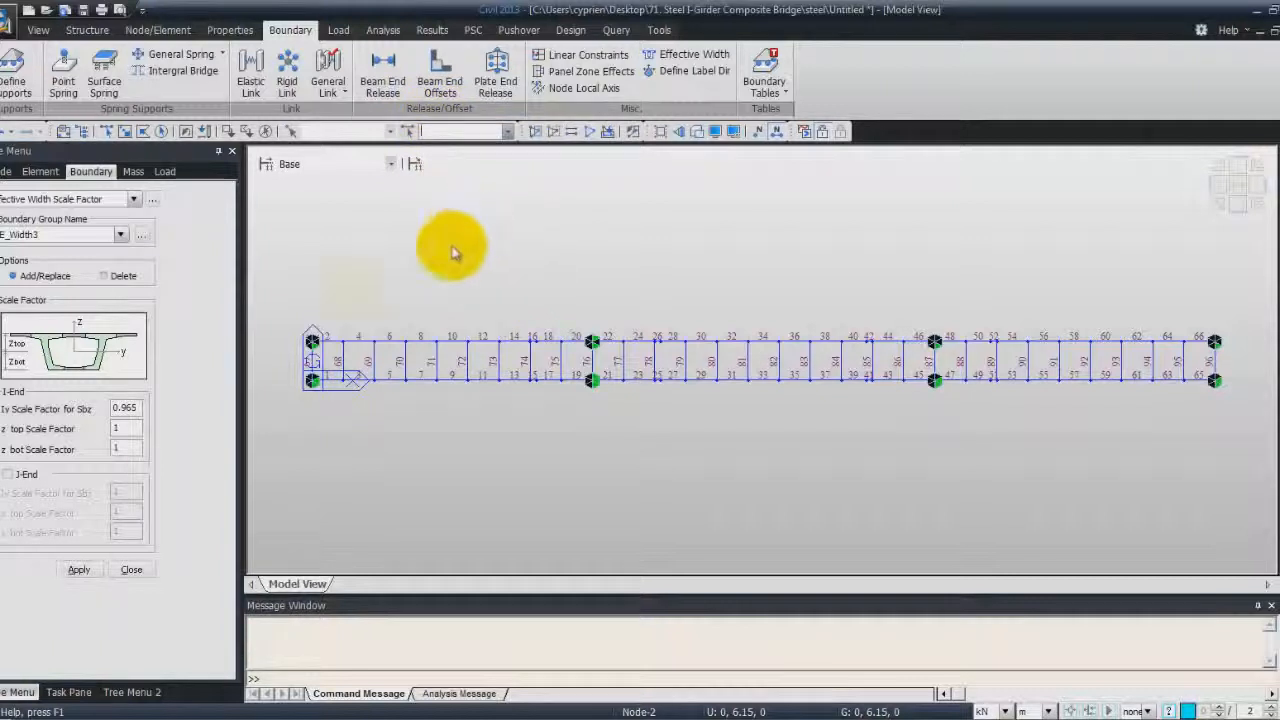
{"action": "left_click", "coordinate": [120, 235]}
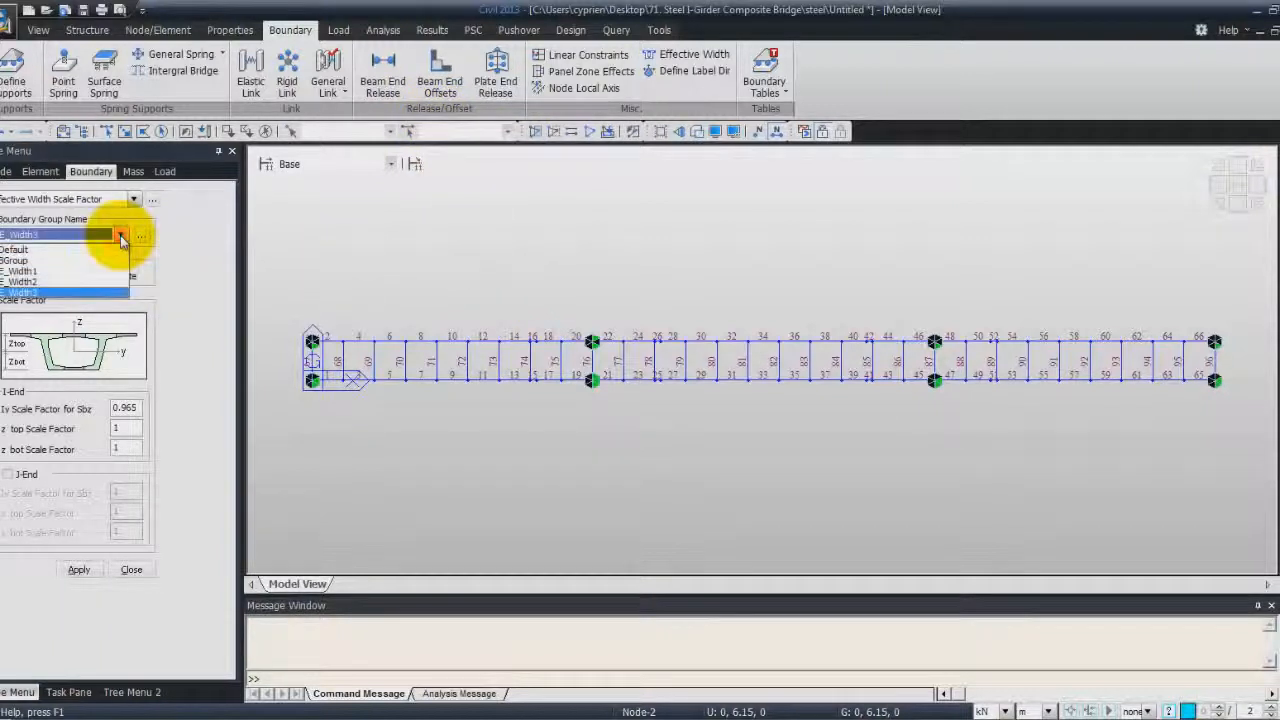
{"action": "left_click", "coordinate": [70, 282]}
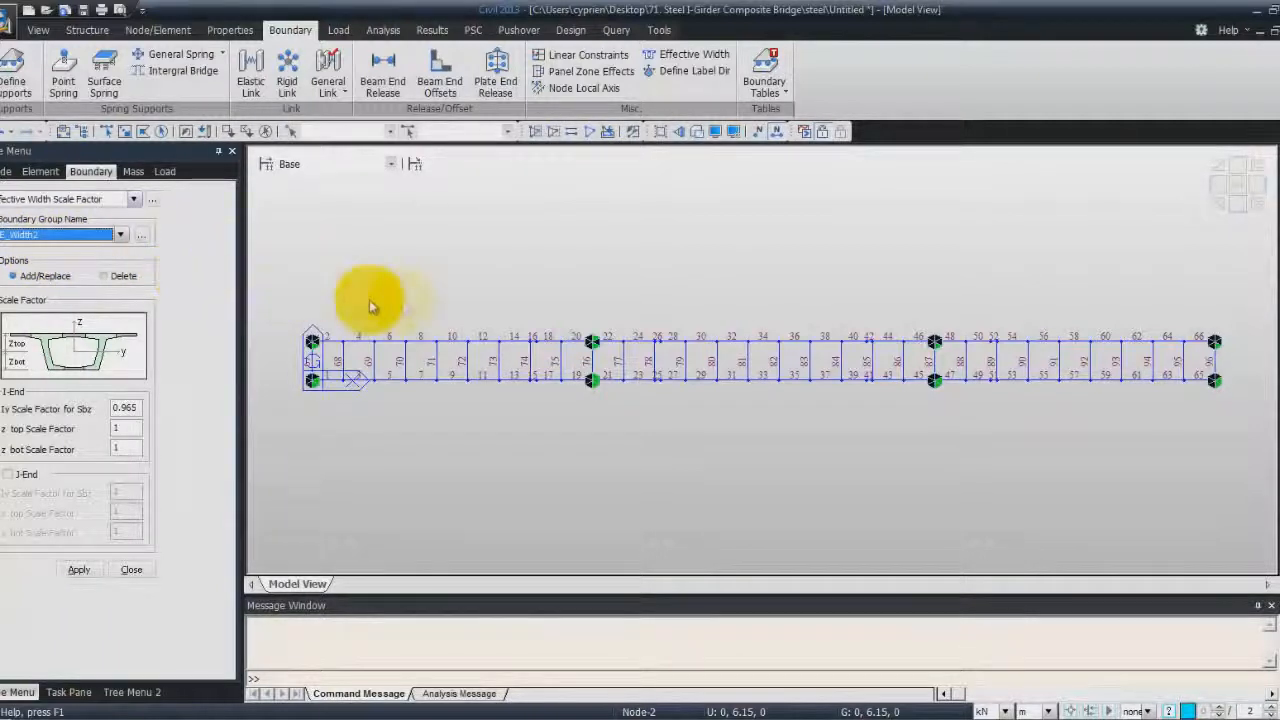
Assign an effective width scale factor to elements 27 to 40 in boundary group E_Width2, with Iy Scale Factor for Sbz 0.992.
{"action": "left_click", "coordinate": [435, 131]}
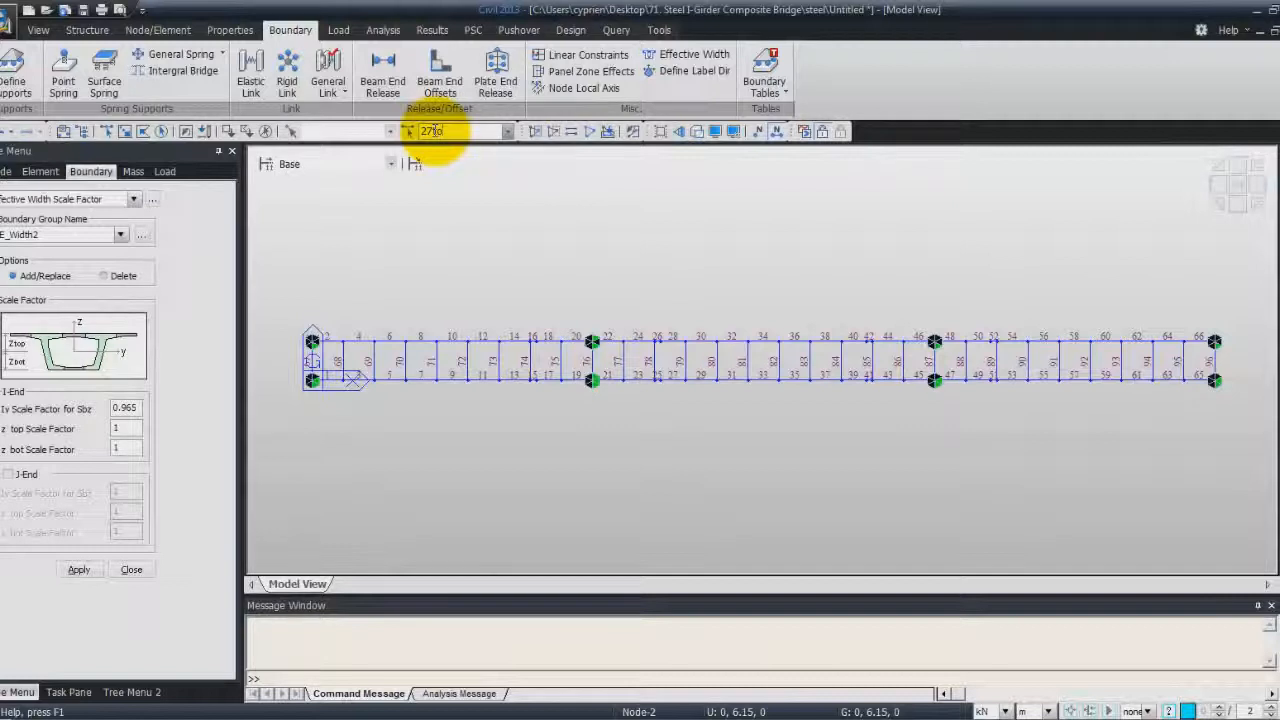
{"action": "key", "text": "Return"}
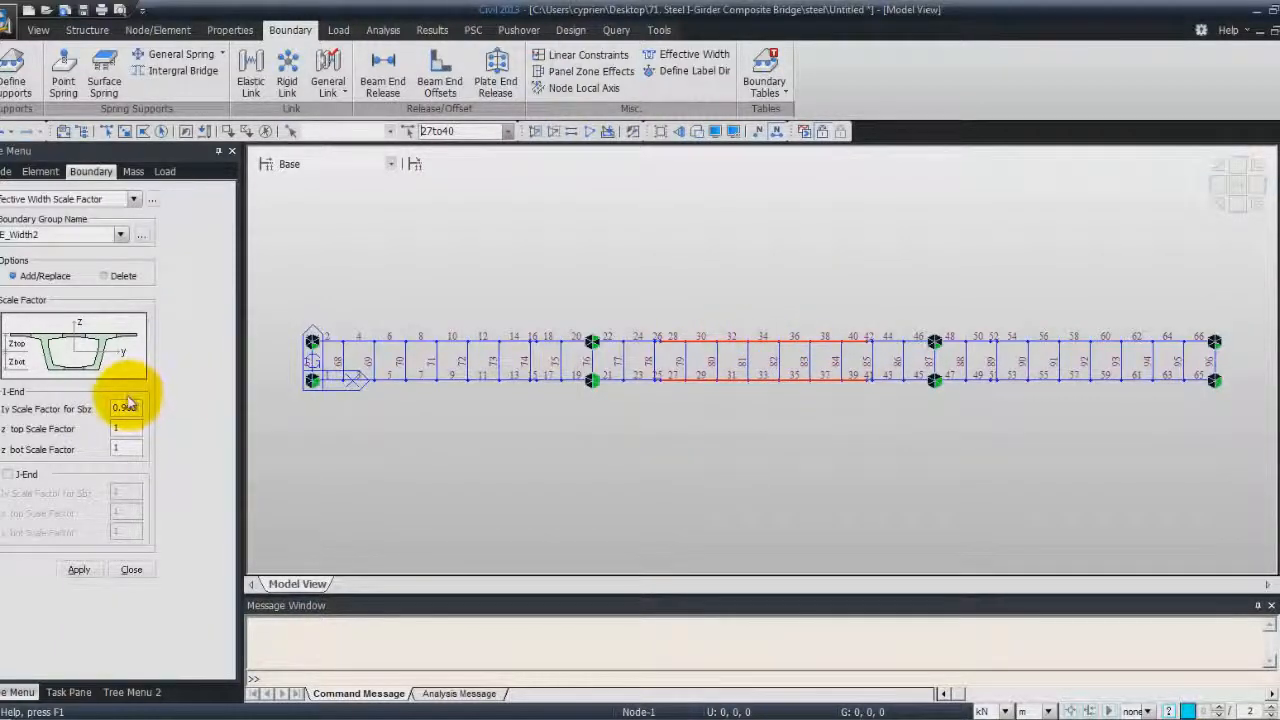
{"action": "left_click_drag", "start_coordinate": [122, 408], "coordinate": [165, 420]}
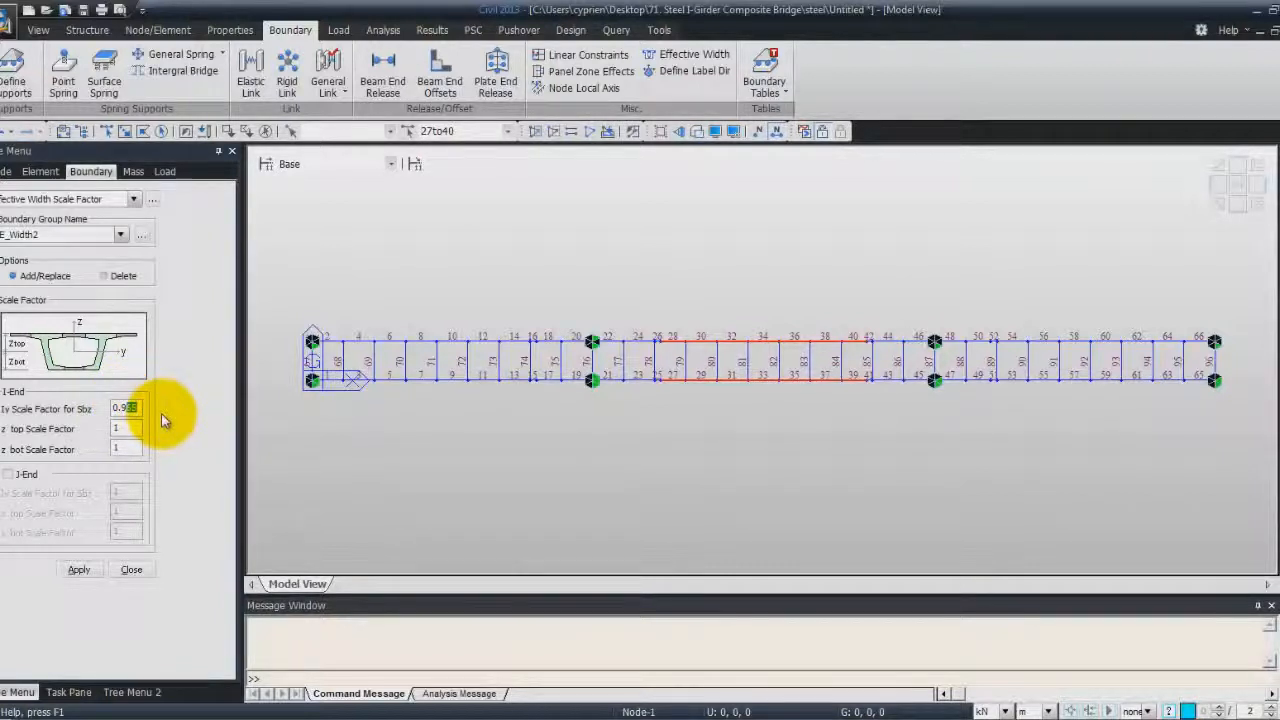
{"action": "left_click", "coordinate": [80, 570]}
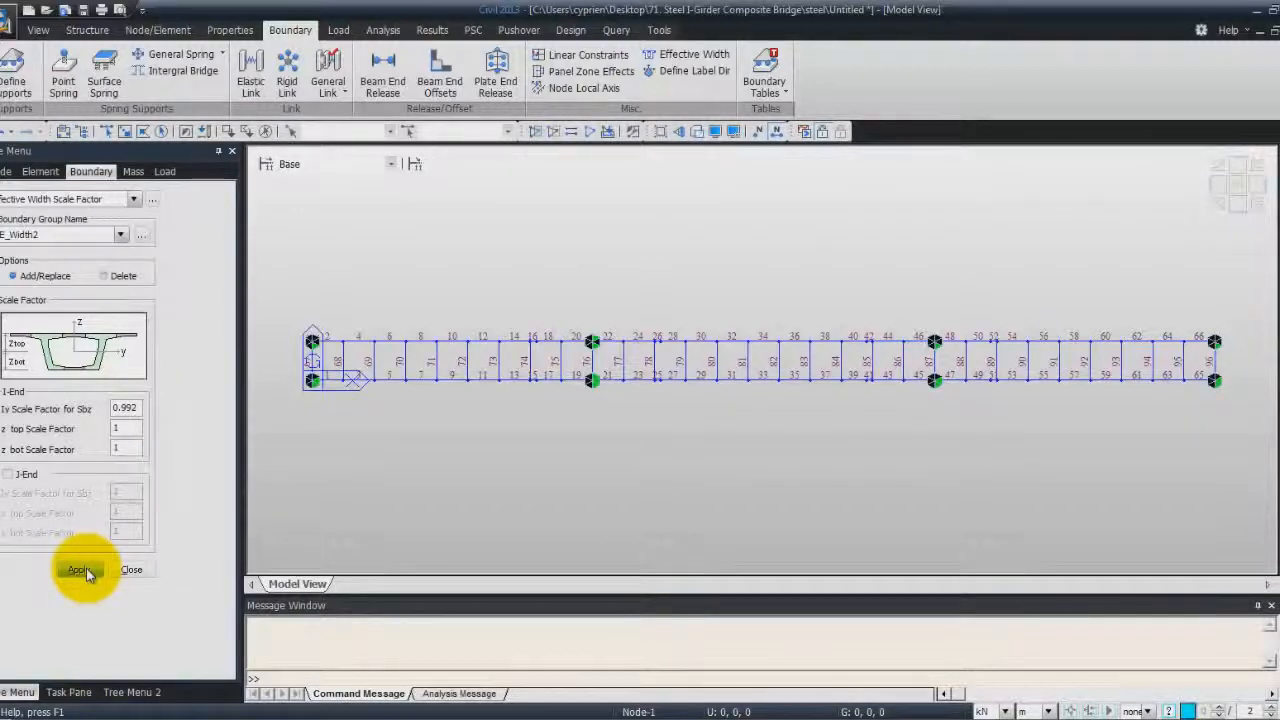
Assign an effective width scale factor to elements 41 to 50 in boundary group E_Width3, with Iy Scale Factor for Sbz 0.965.
{"action": "left_click", "coordinate": [119, 234]}
{"action": "left_click", "coordinate": [57, 291]}
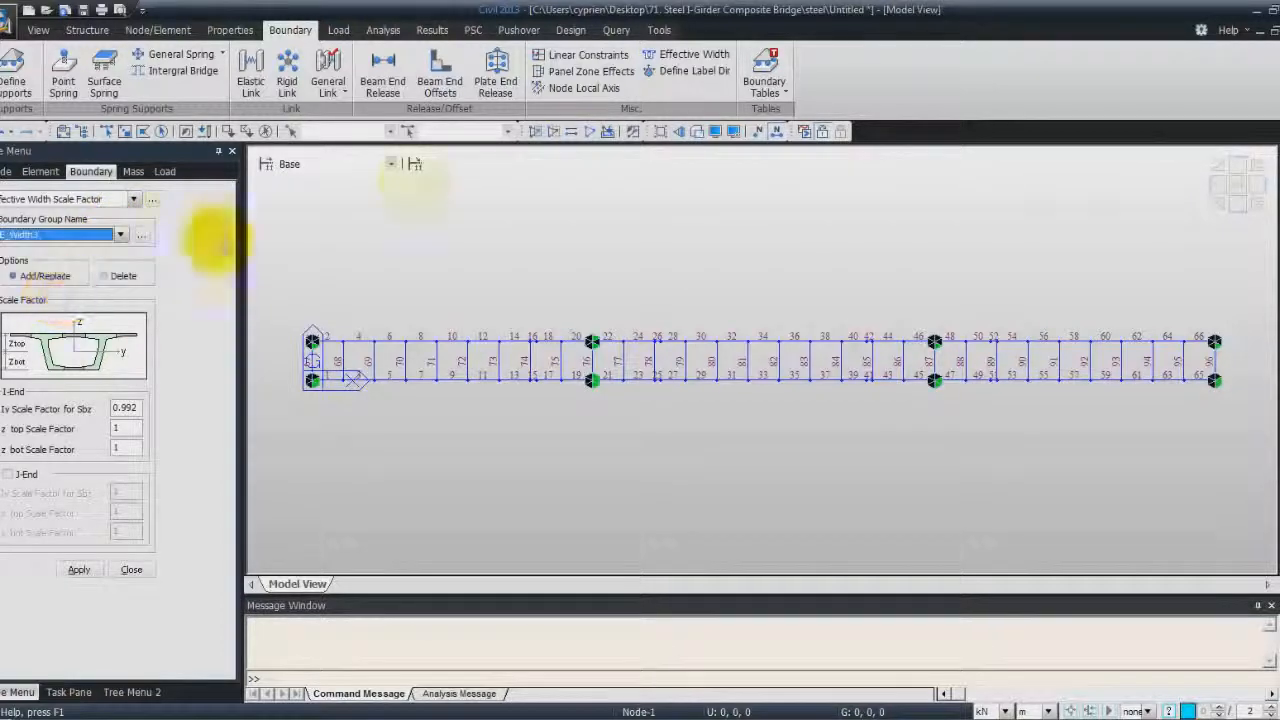
{"action": "left_click", "coordinate": [459, 131]}
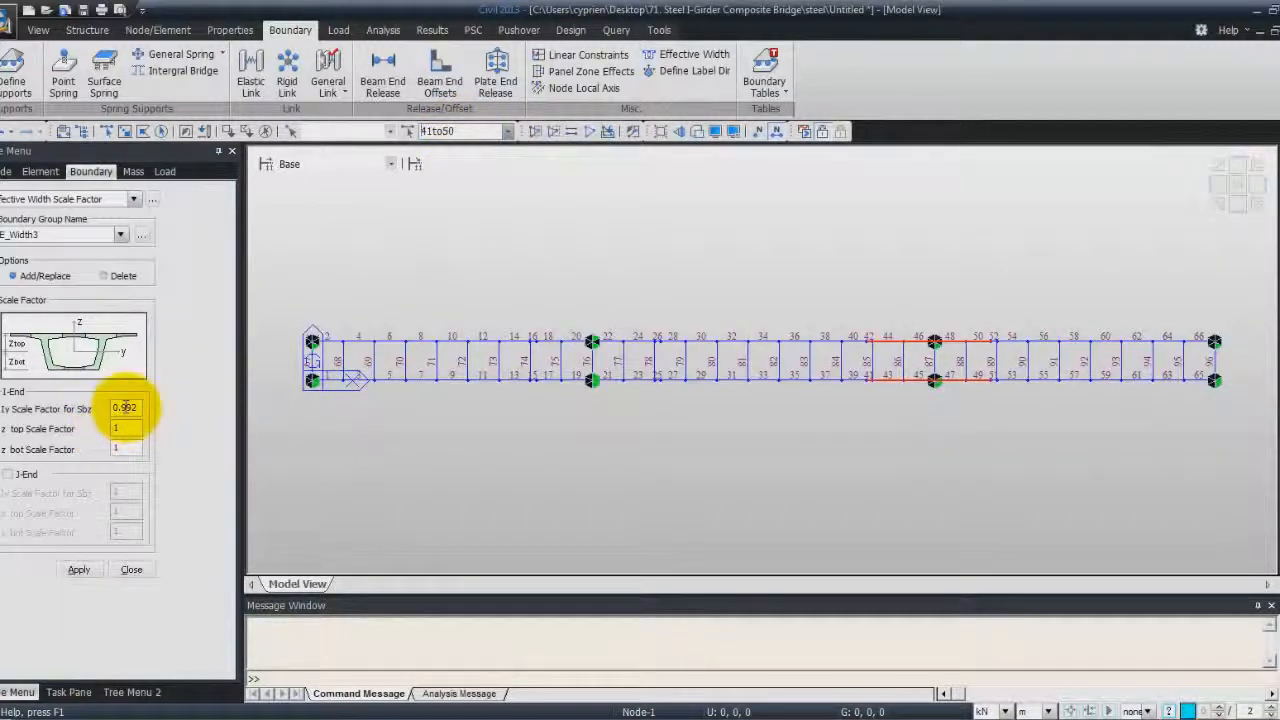
{"action": "left_click_drag", "start_coordinate": [126, 407], "coordinate": [163, 408]}
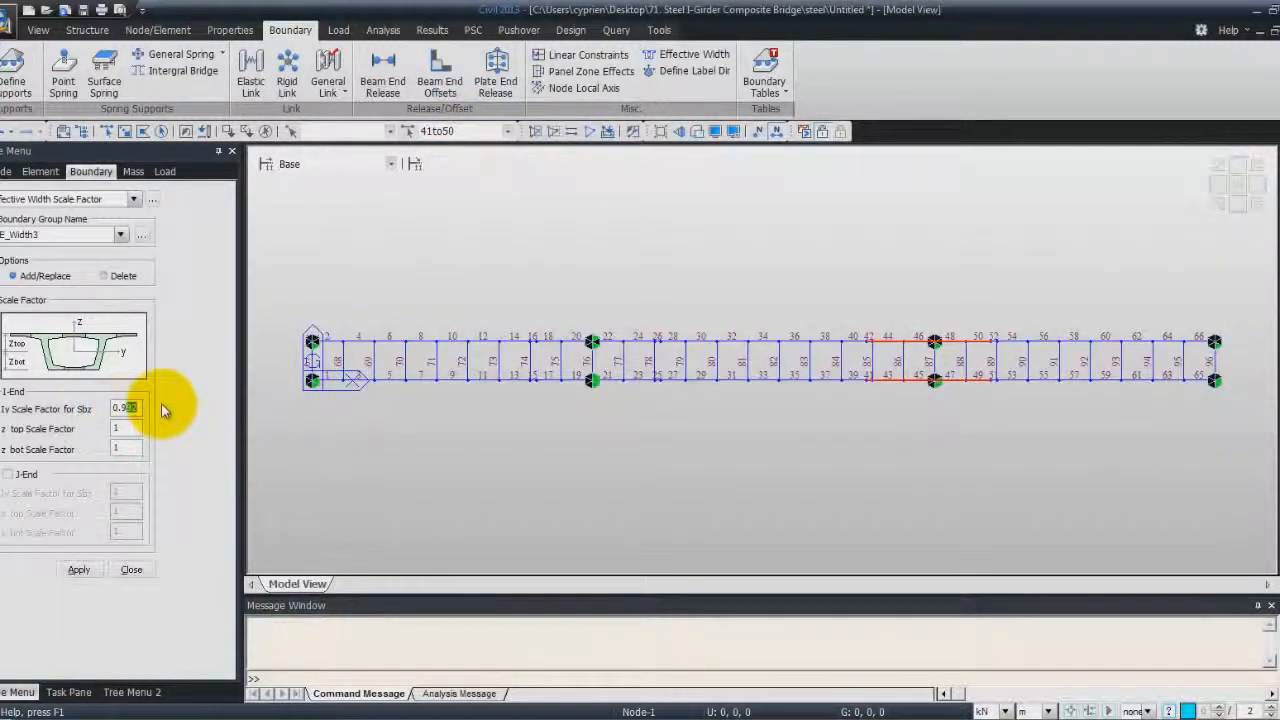
{"action": "type", "text": "65"}
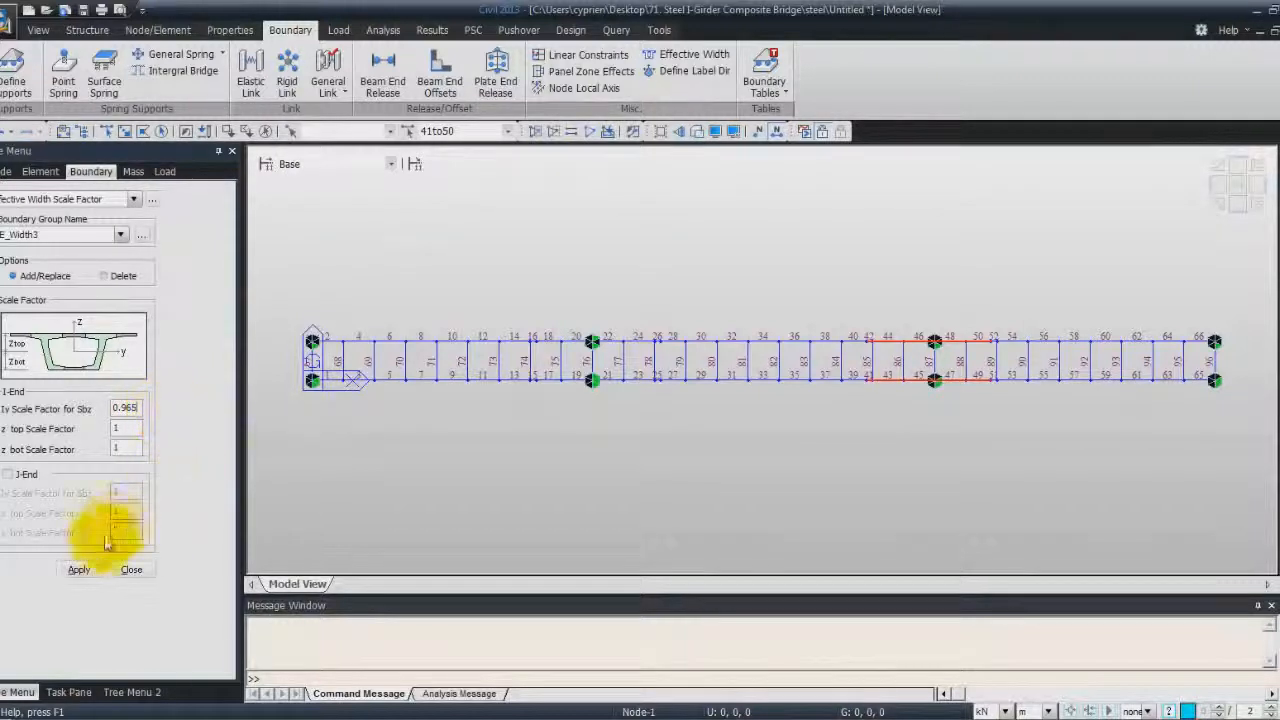
{"action": "left_click", "coordinate": [80, 568]}
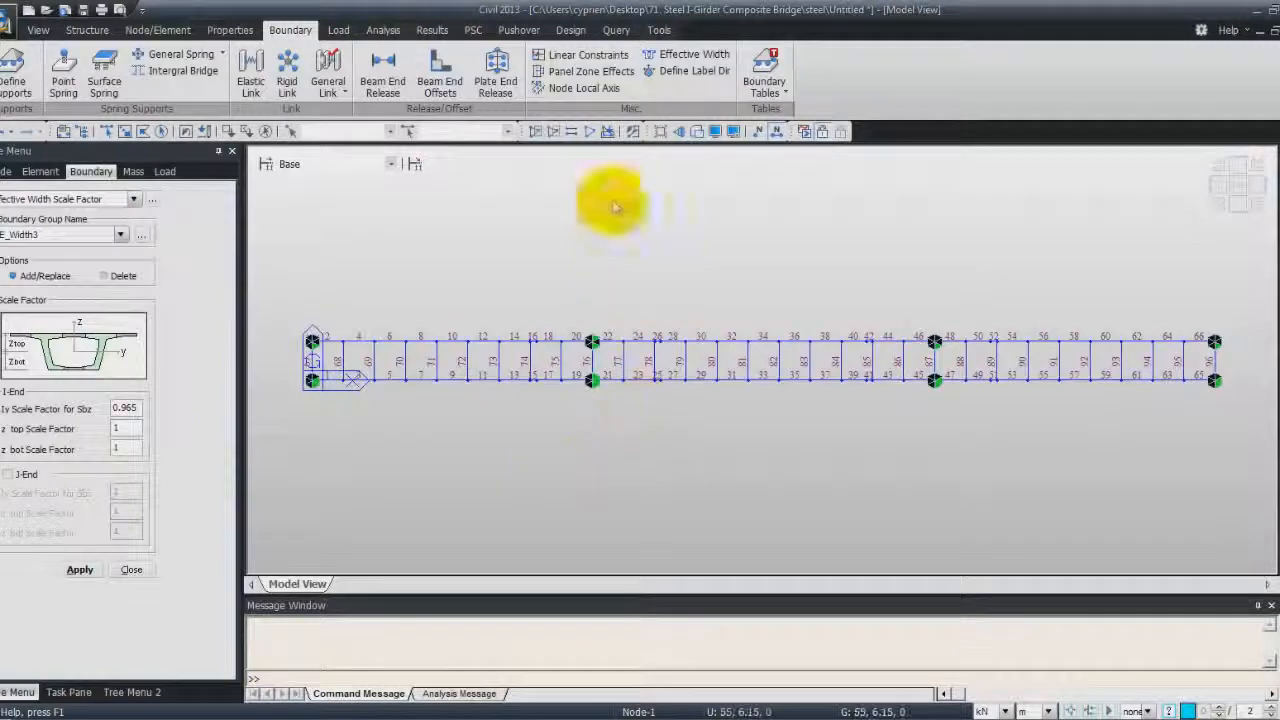
Assign an effective width scale factor to elements 51 to 66 in boundary group E_Width3, with Iy Scale Factor for Sbz 0.985.
{"action": "left_click", "coordinate": [452, 131]}
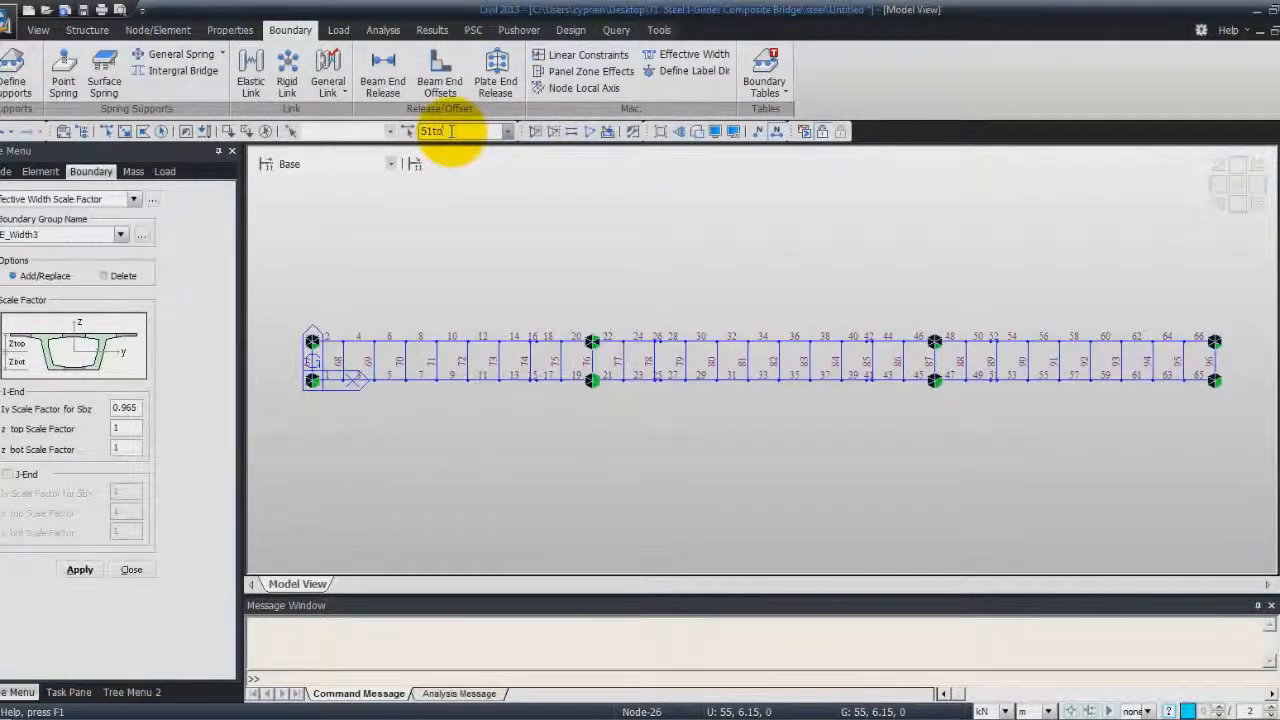
{"action": "key", "text": "Return"}
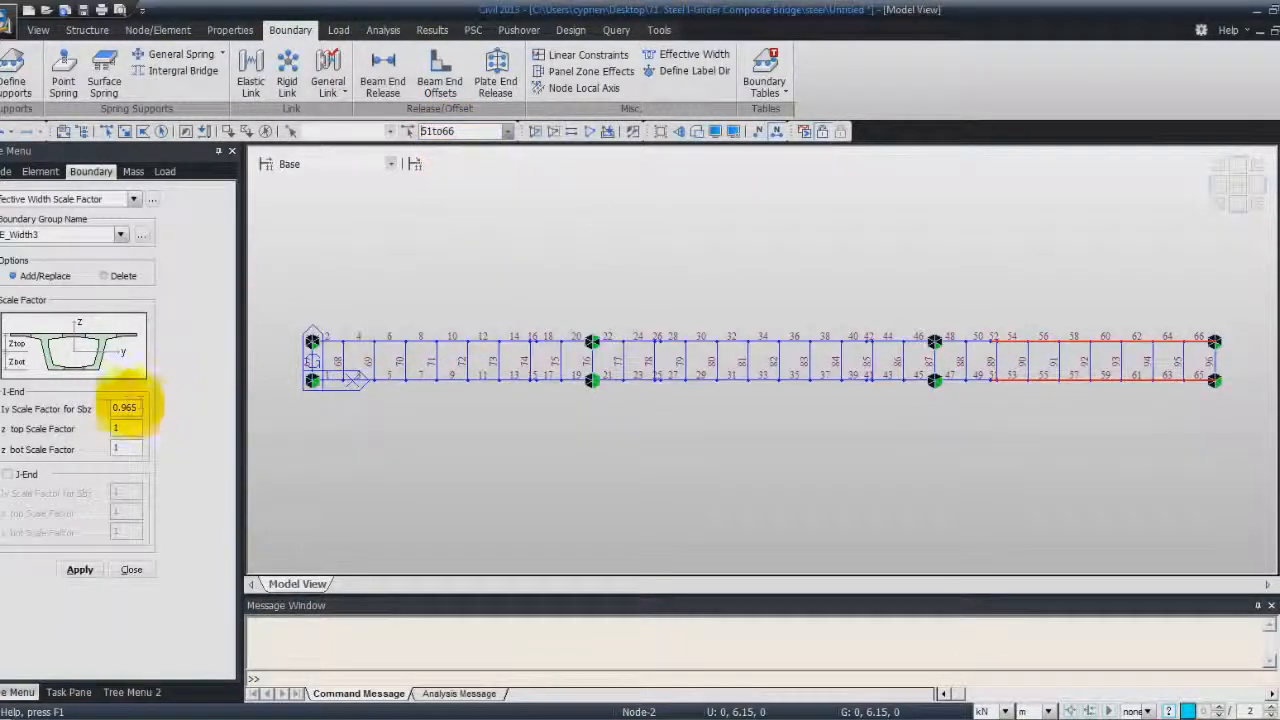
{"action": "left_click", "coordinate": [120, 408]}
{"action": "double_click", "coordinate": [125, 407]}
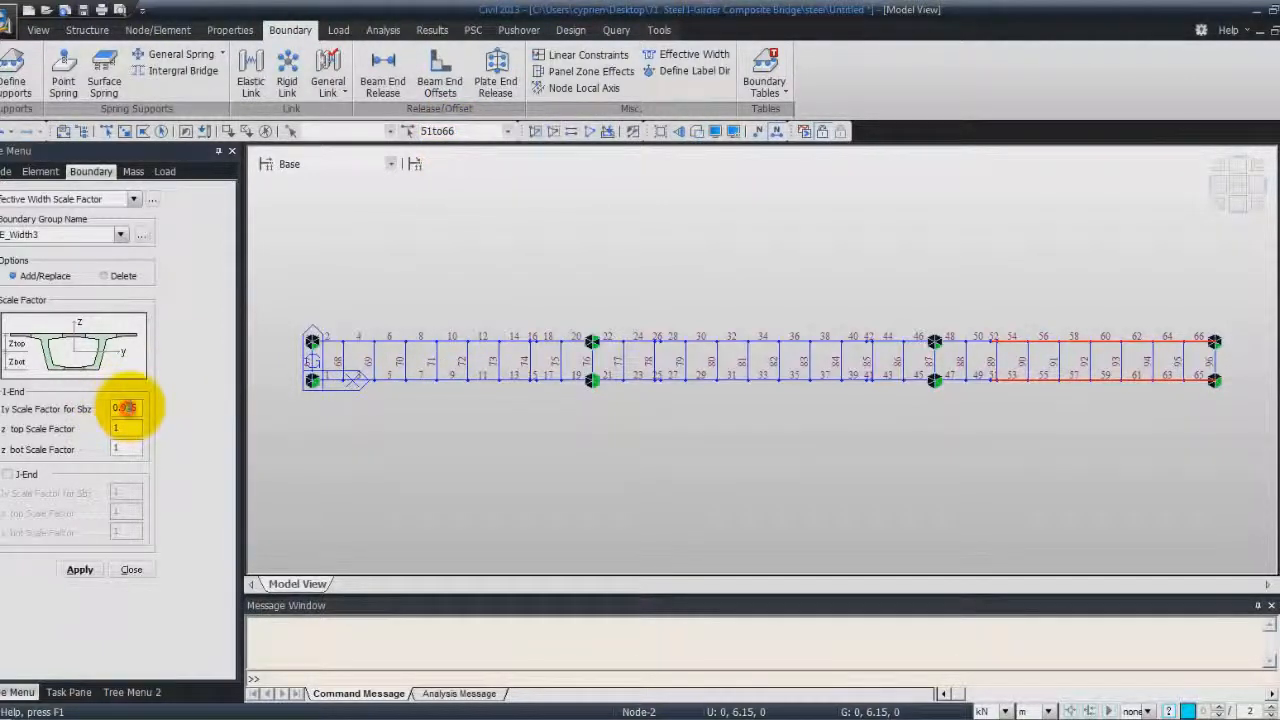
{"action": "type", "text": "0.985"}
{"action": "left_click", "coordinate": [79, 569]}
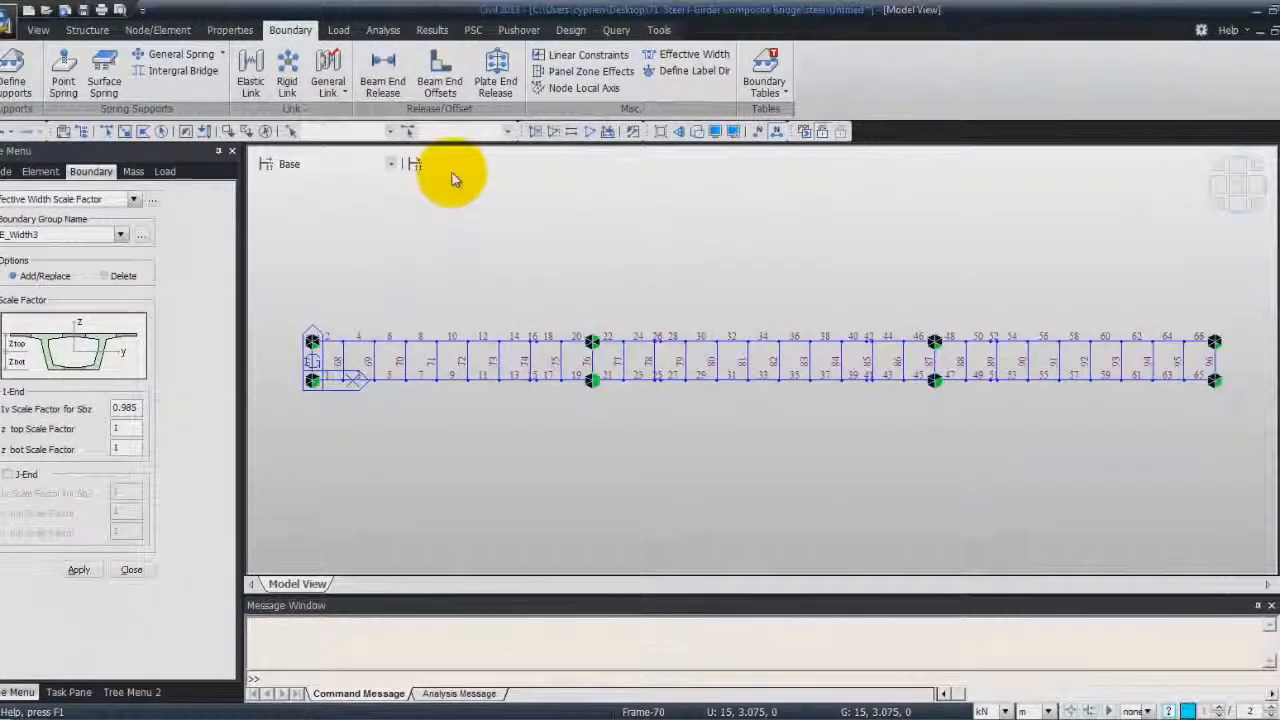
Consult the Input Loading Data table in the tutorial PDF in Foxit Reader, and add static load case DL(BC)1 of type Construction Stage Load (CS).
{"action": "key", "text": "alt+Tab"}
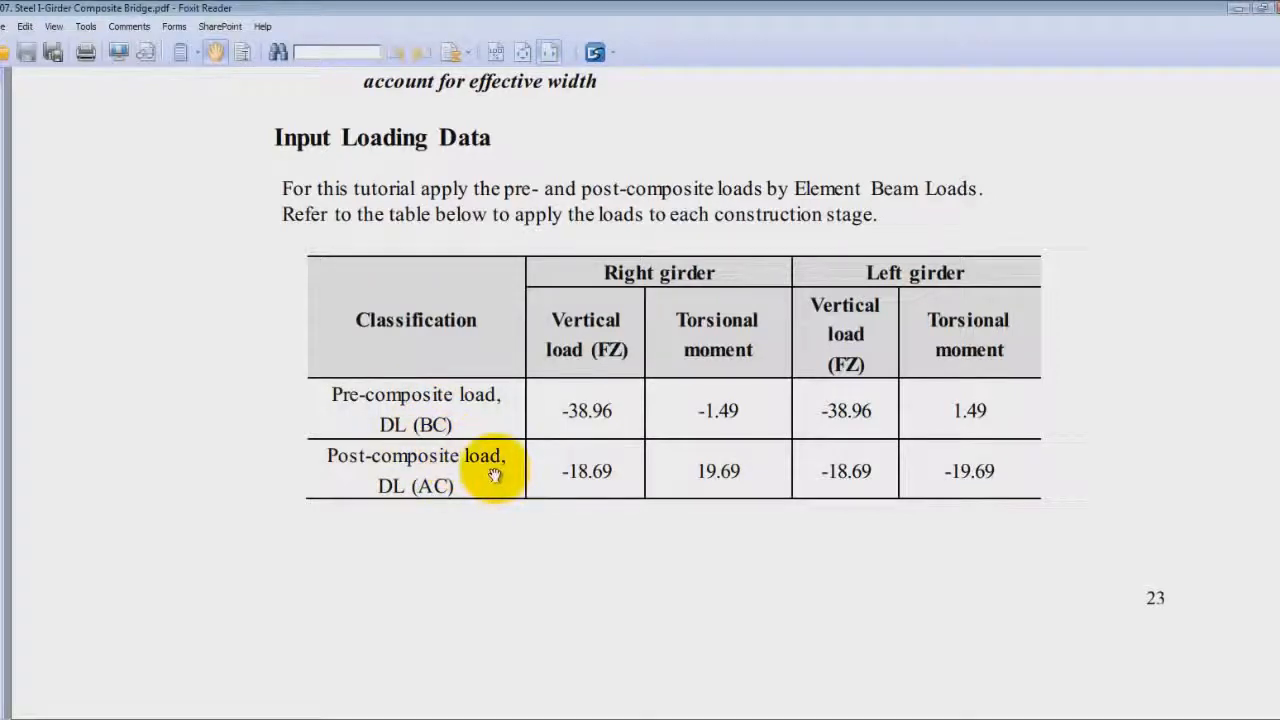
{"action": "key", "text": "alt+Tab"}
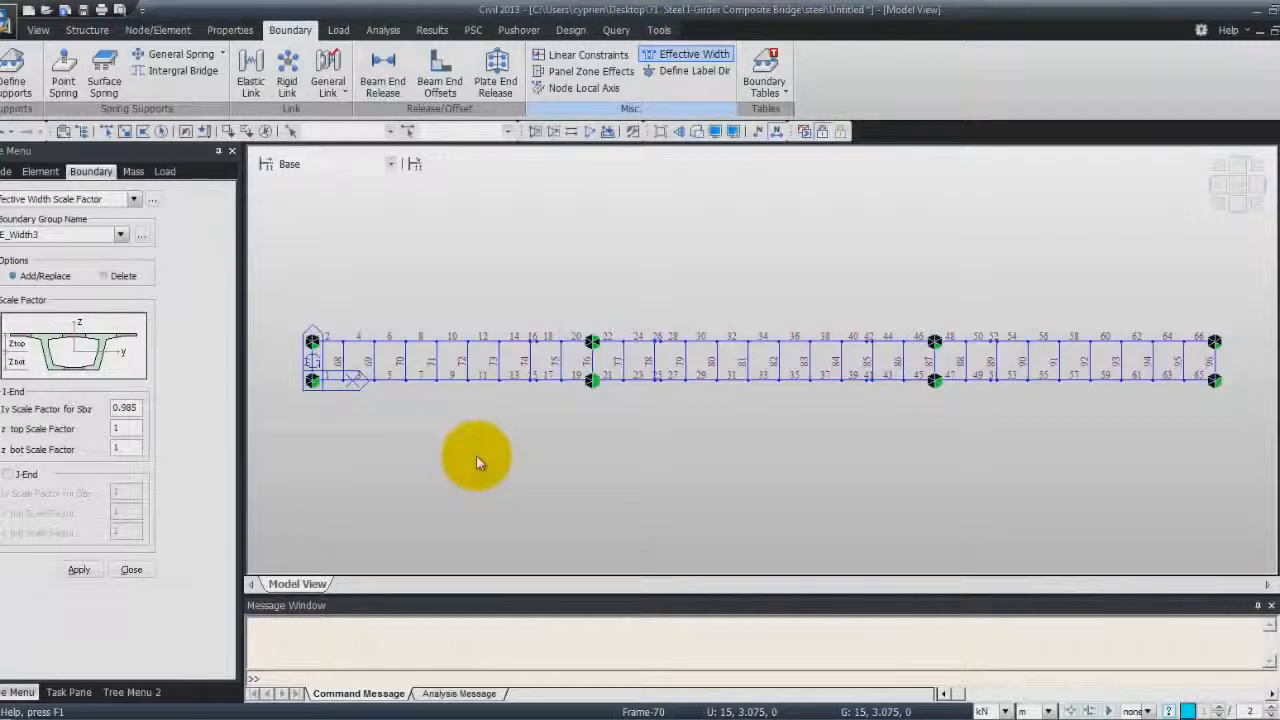
{"action": "left_click", "coordinate": [341, 31]}
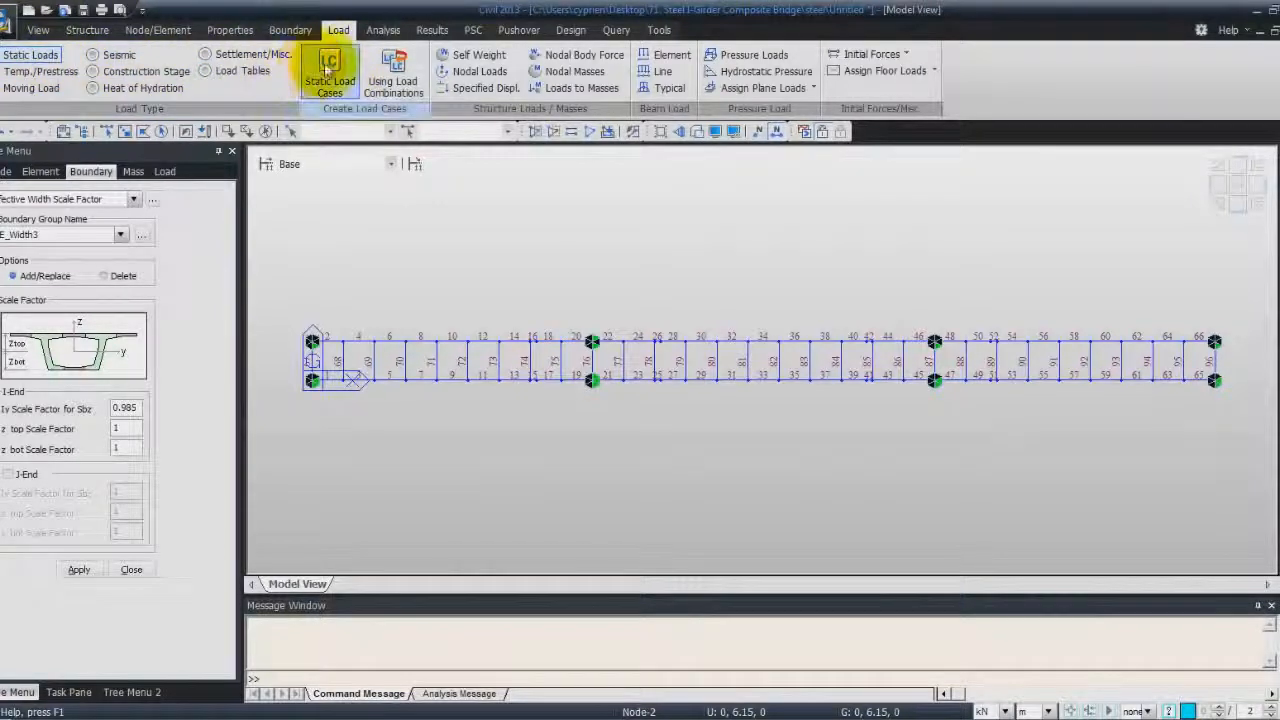
{"action": "left_click", "coordinate": [329, 70]}
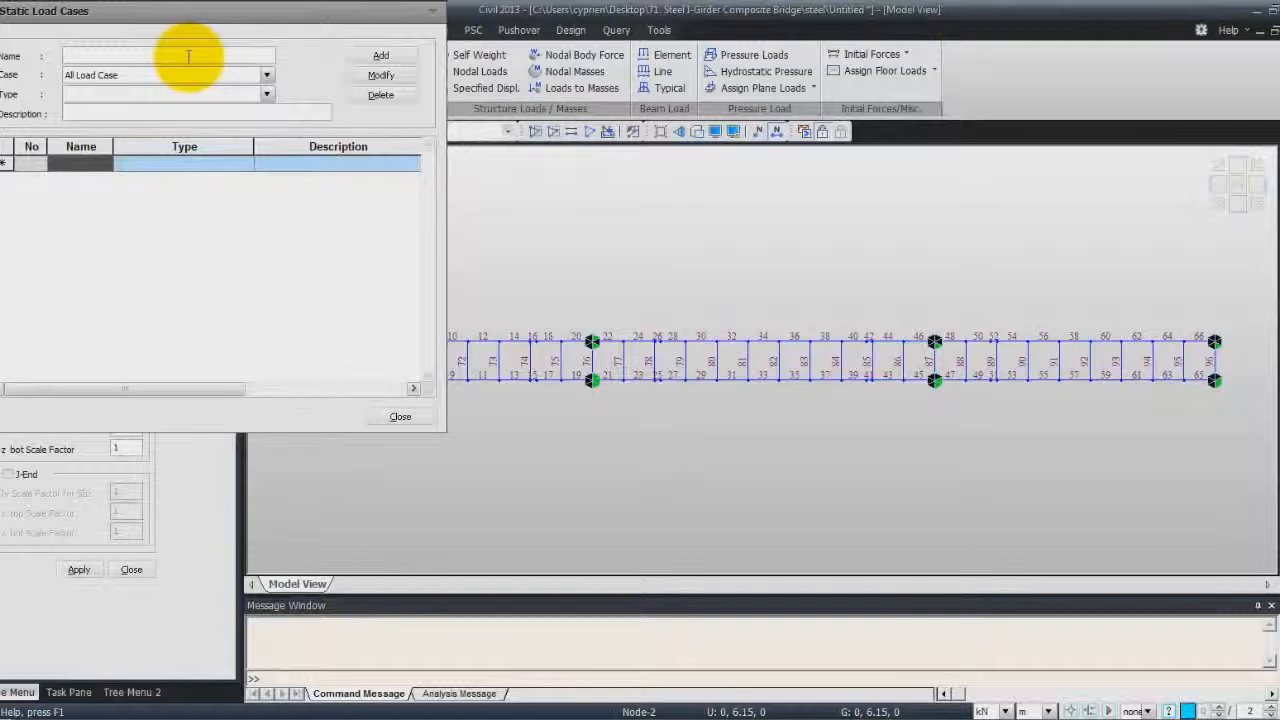
{"action": "type", "text": "DL(BC)1"}
{"action": "left_click", "coordinate": [266, 93]}
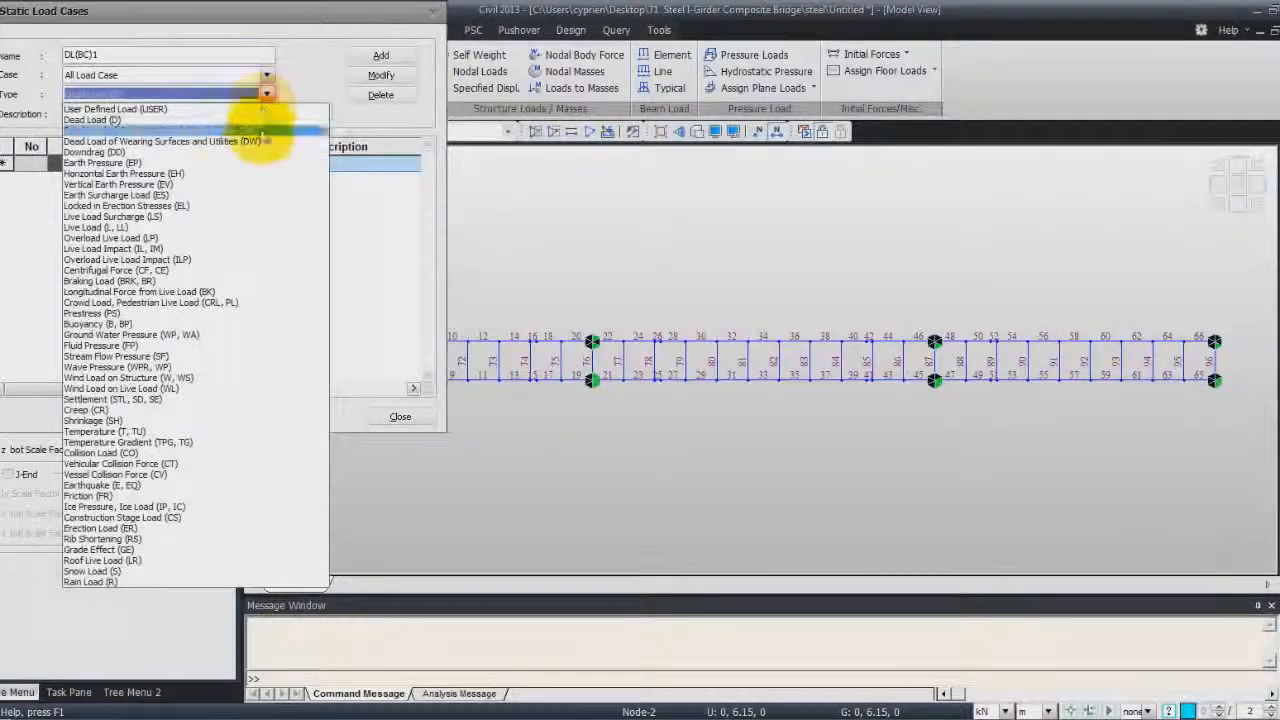
{"action": "left_click", "coordinate": [187, 519]}
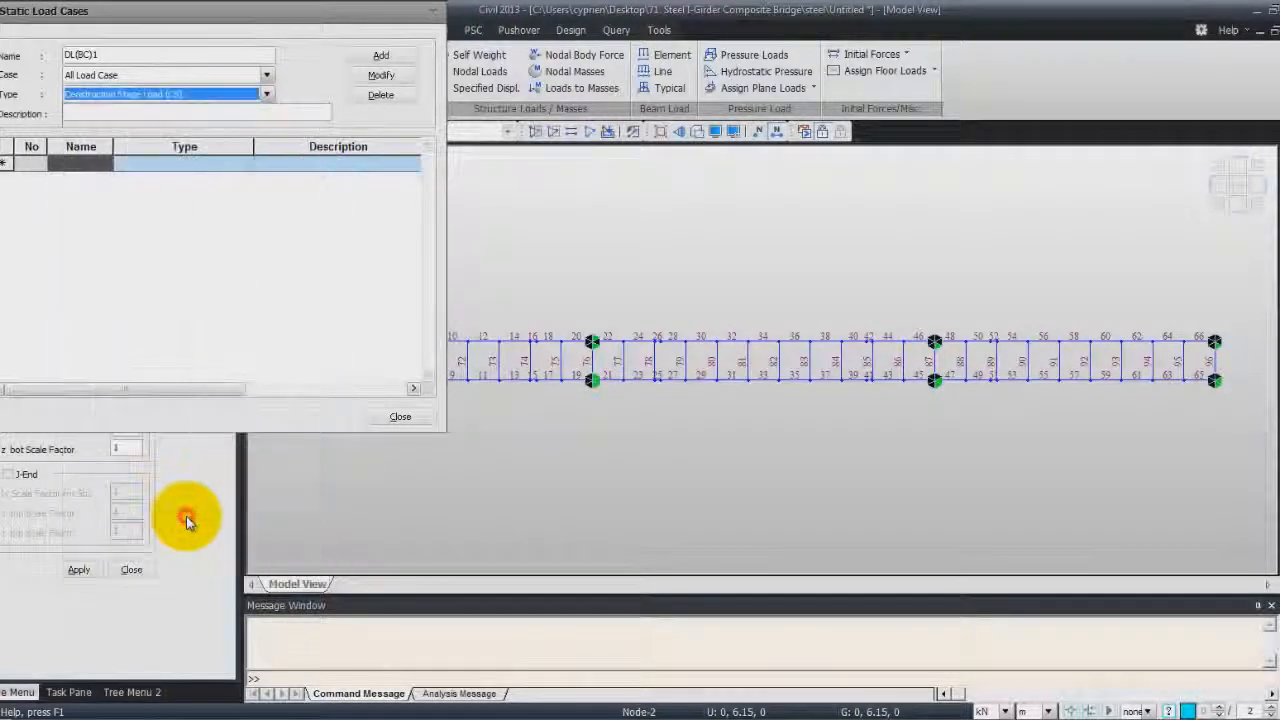
{"action": "left_click", "coordinate": [387, 60]}
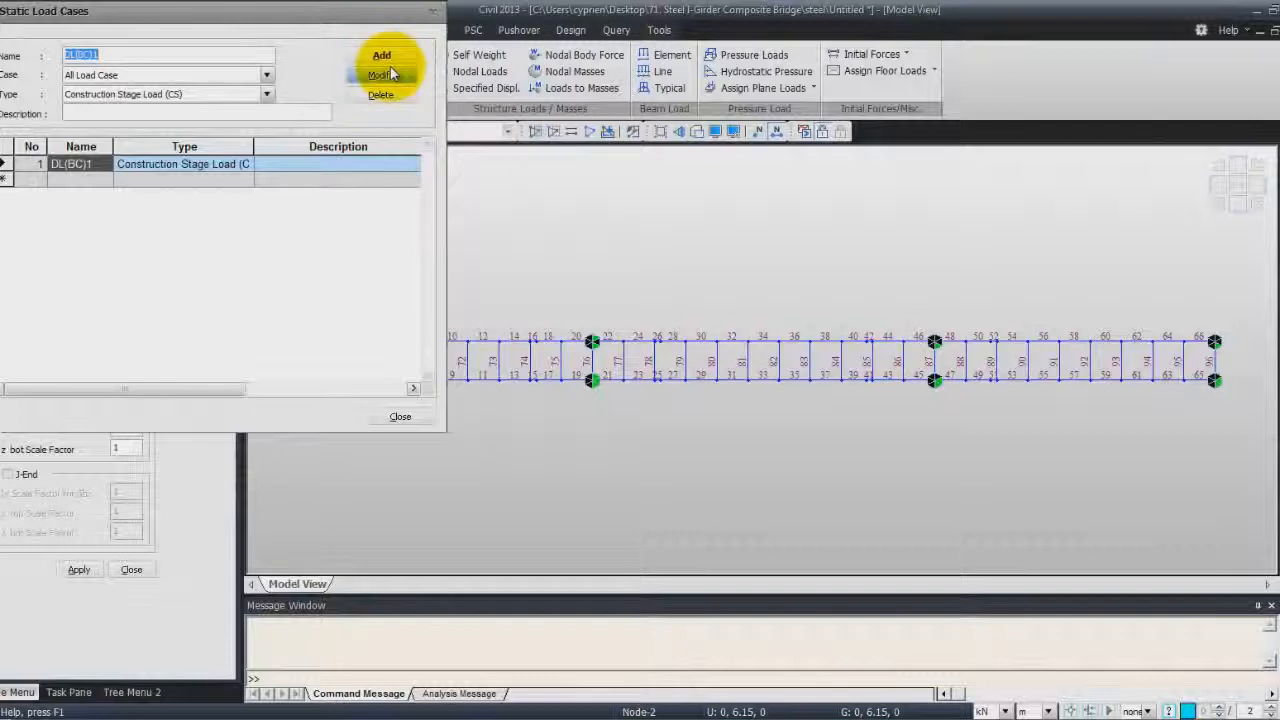
Add static load cases DL(BC)2, DL(BC)3 and DL(BC)4, all of type Construction Stage Load (CS).
{"action": "left_click", "coordinate": [118, 55]}
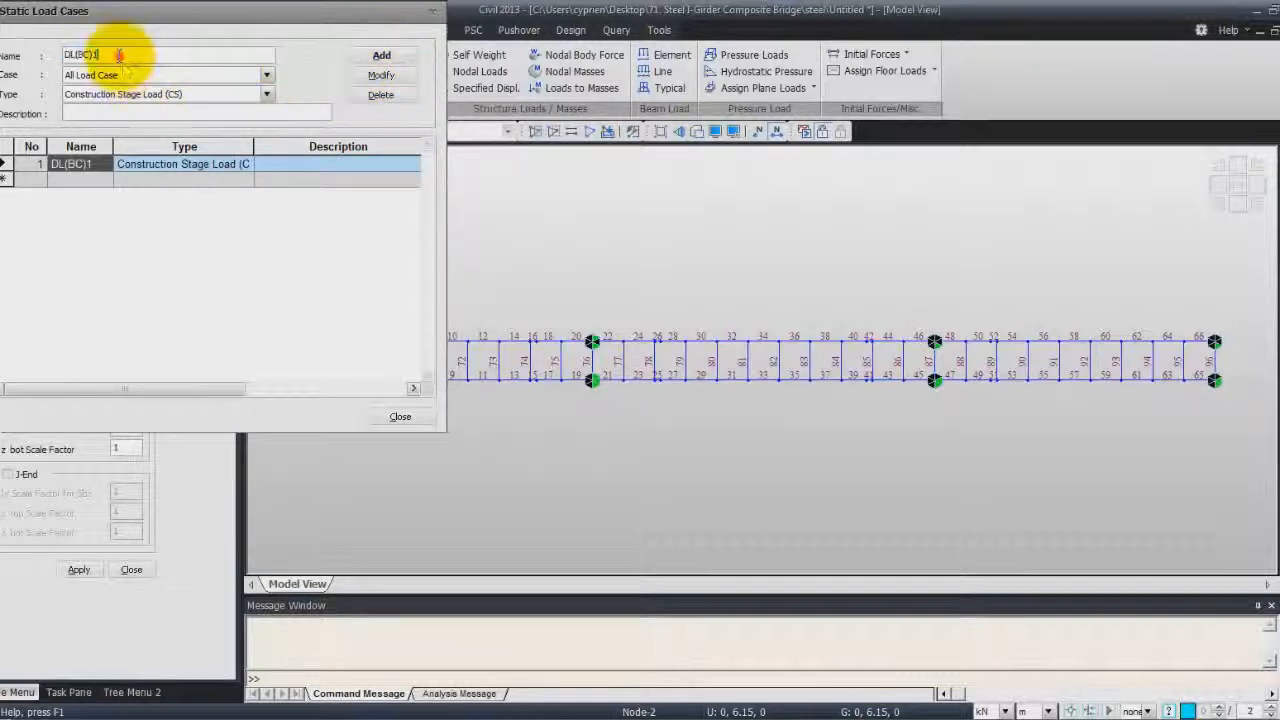
{"action": "type", "text": "2"}
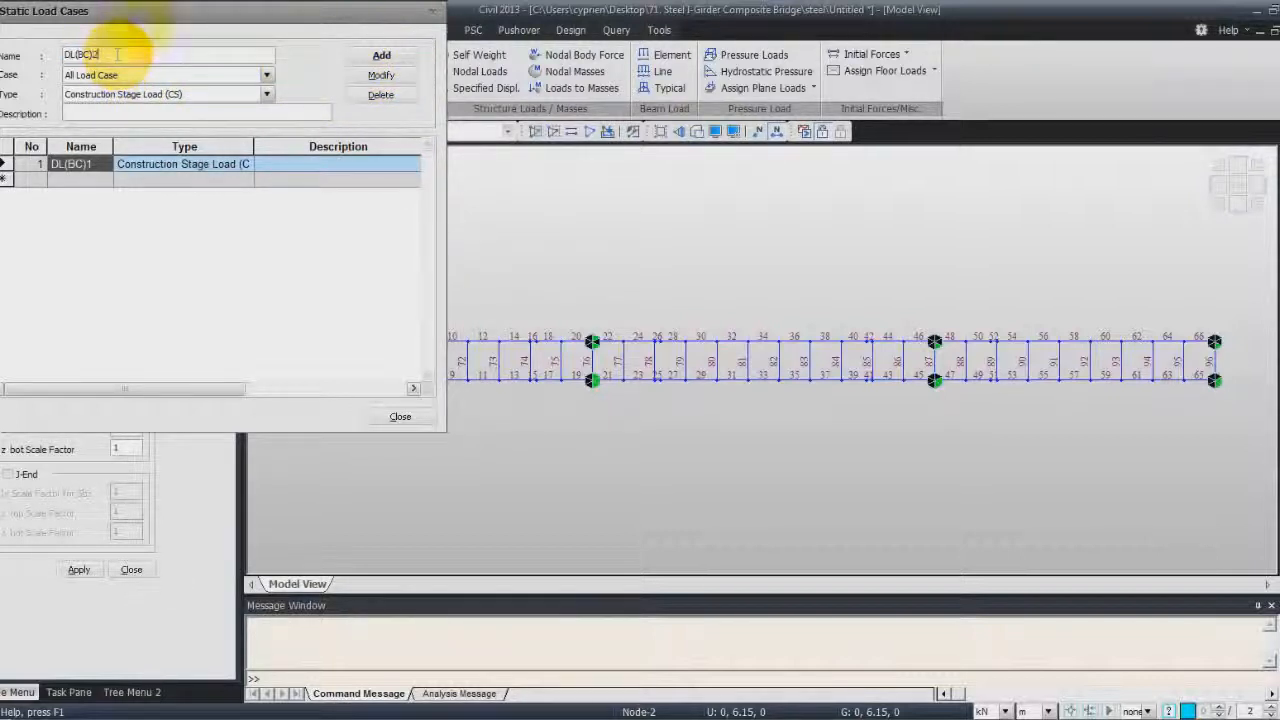
{"action": "left_click", "coordinate": [381, 55]}
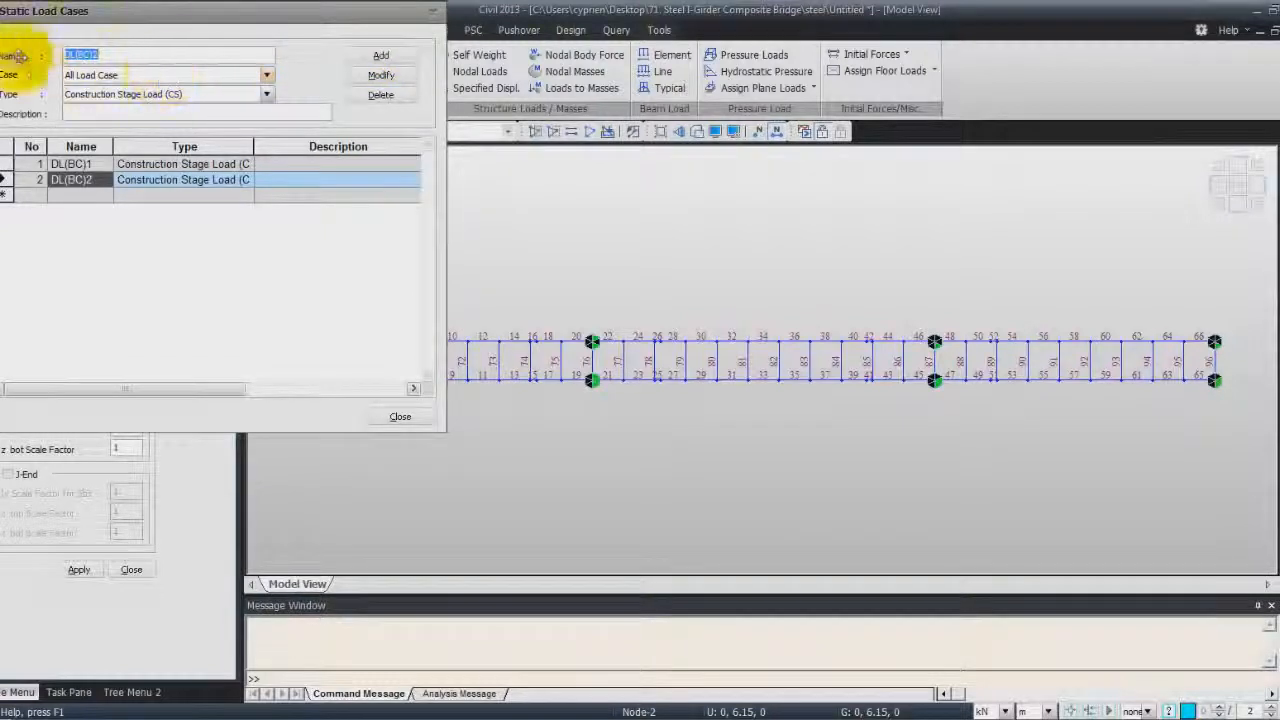
{"action": "left_click", "coordinate": [128, 55]}
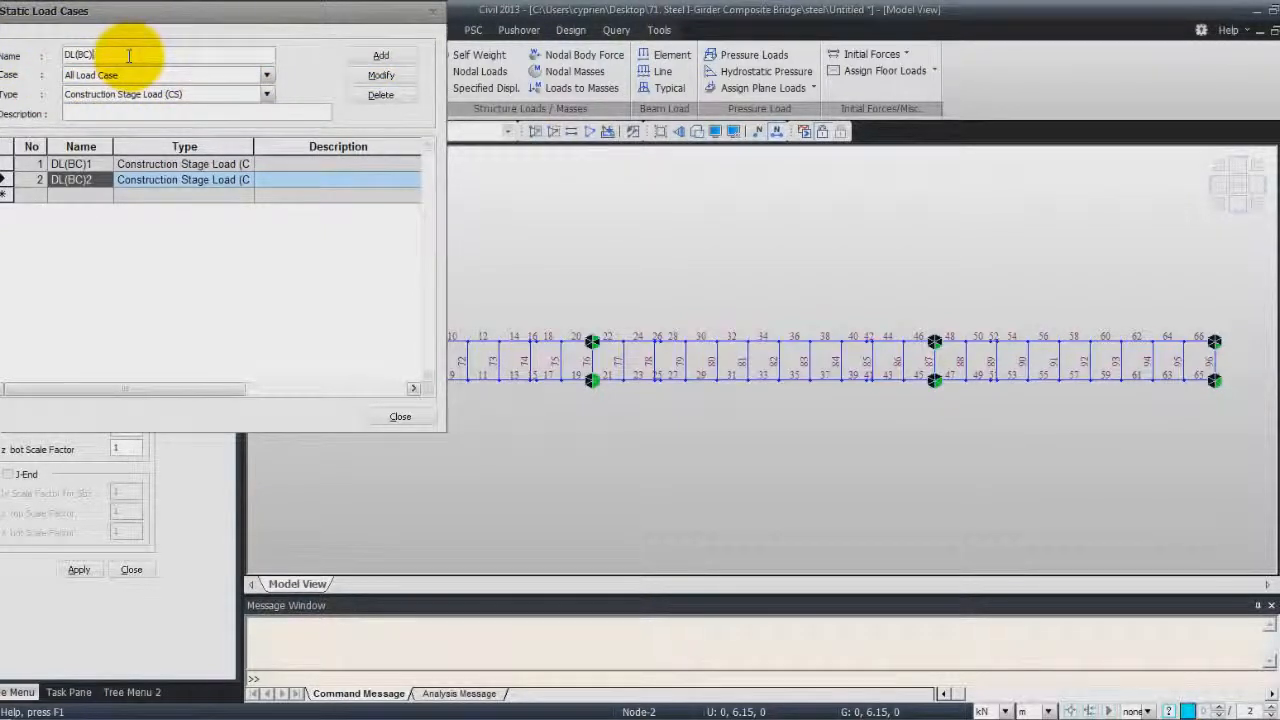
{"action": "left_click", "coordinate": [381, 55]}
{"action": "key", "text": "BackSpace"}
{"action": "type", "text": "4"}
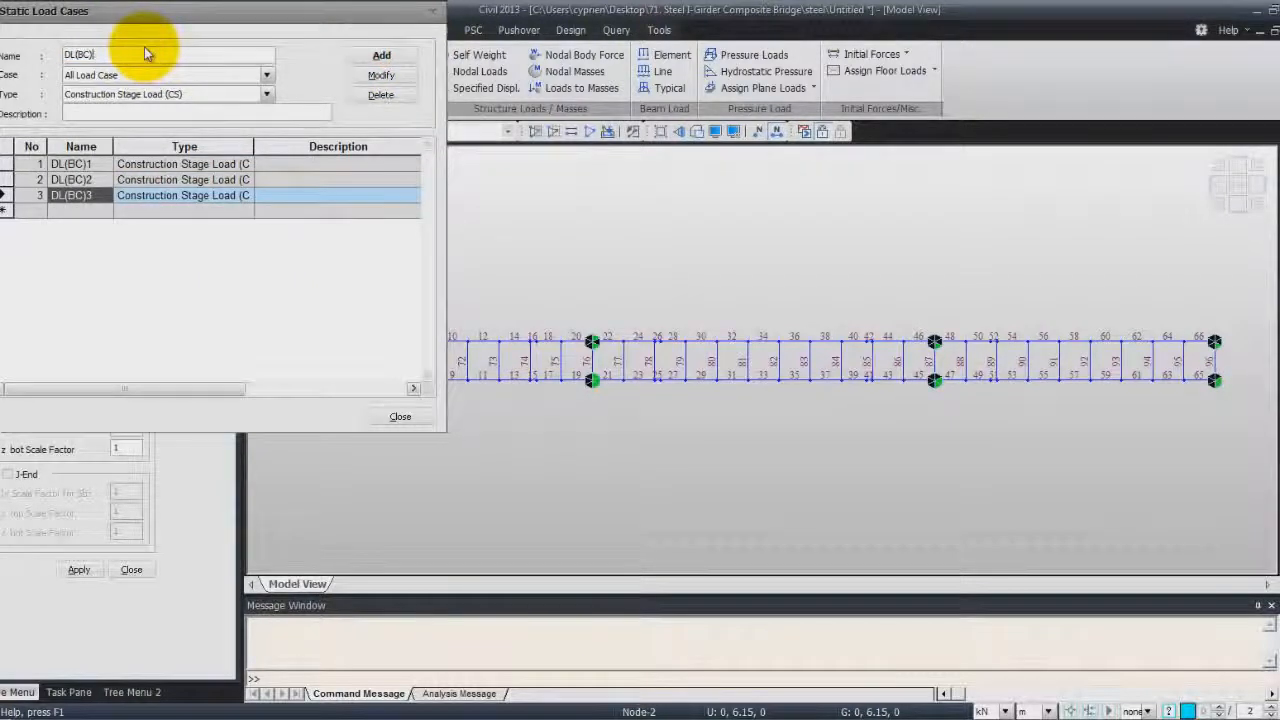
{"action": "left_click", "coordinate": [381, 55]}
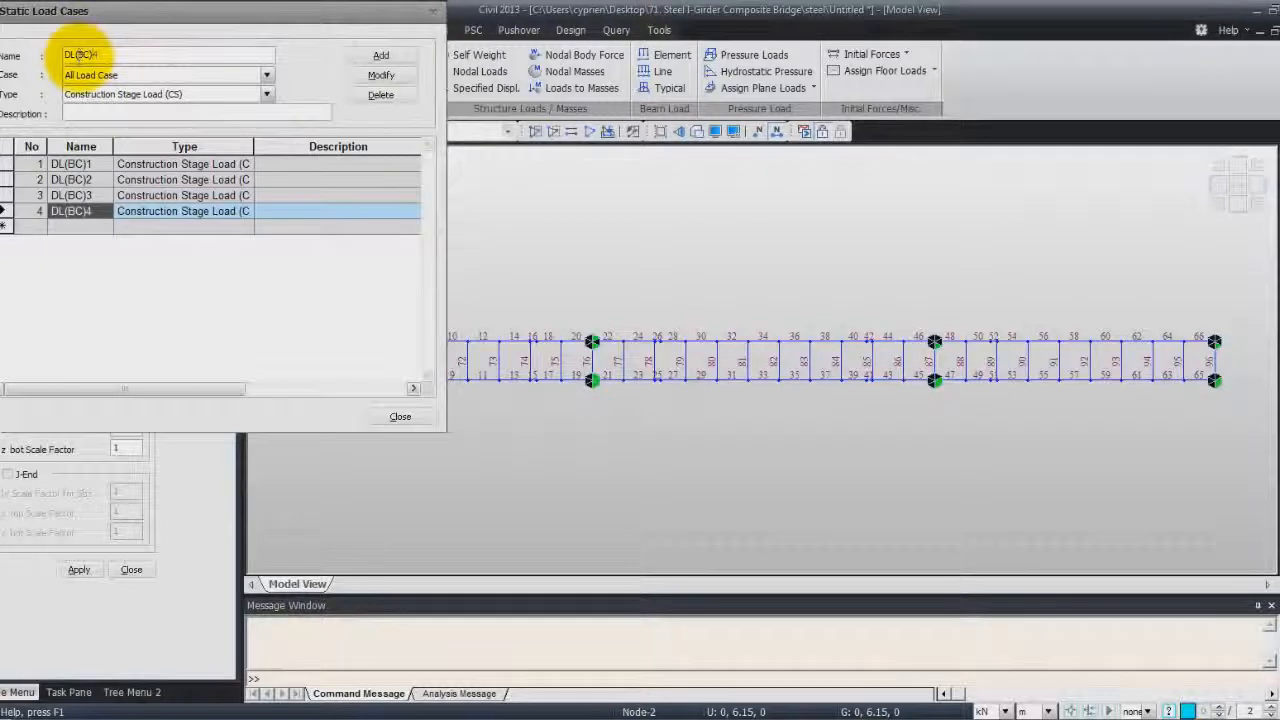
Add static load case DL(AC) of type Construction Stage Load (CS) and finish defining the load cases.
{"action": "key", "text": "BackSpace"}
{"action": "key", "text": "BackSpace"}
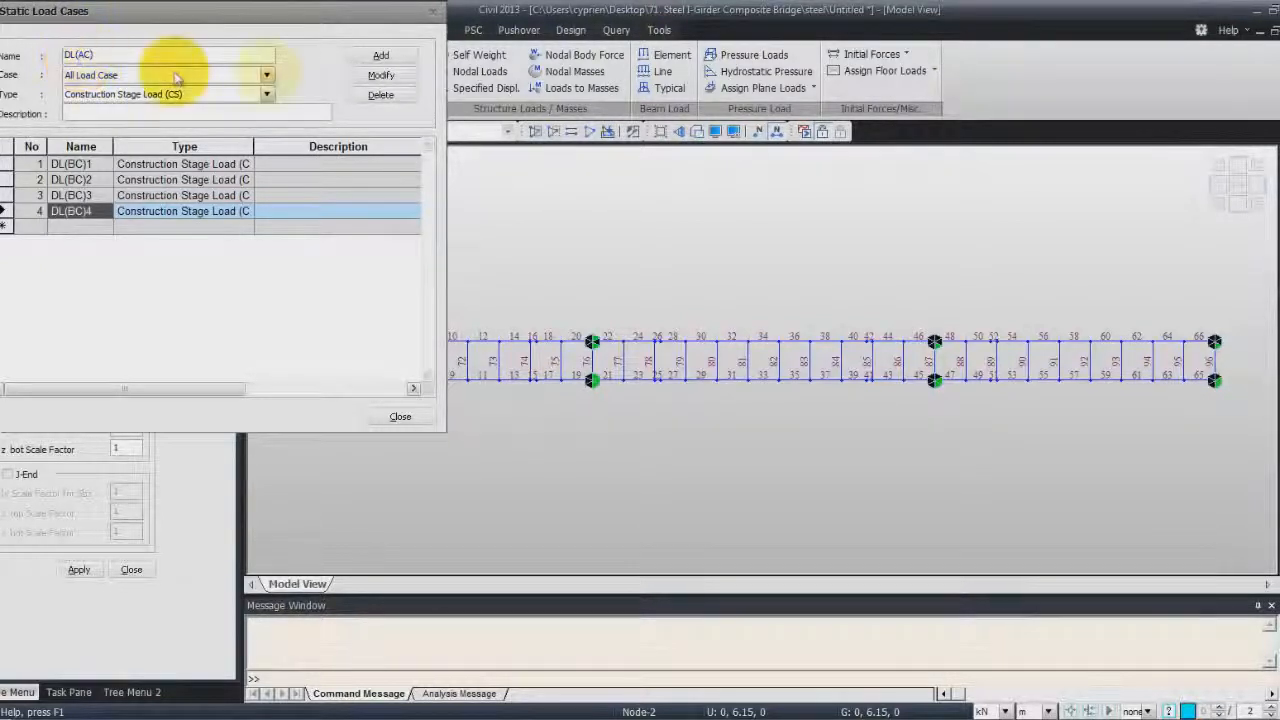
{"action": "left_click", "coordinate": [380, 56]}
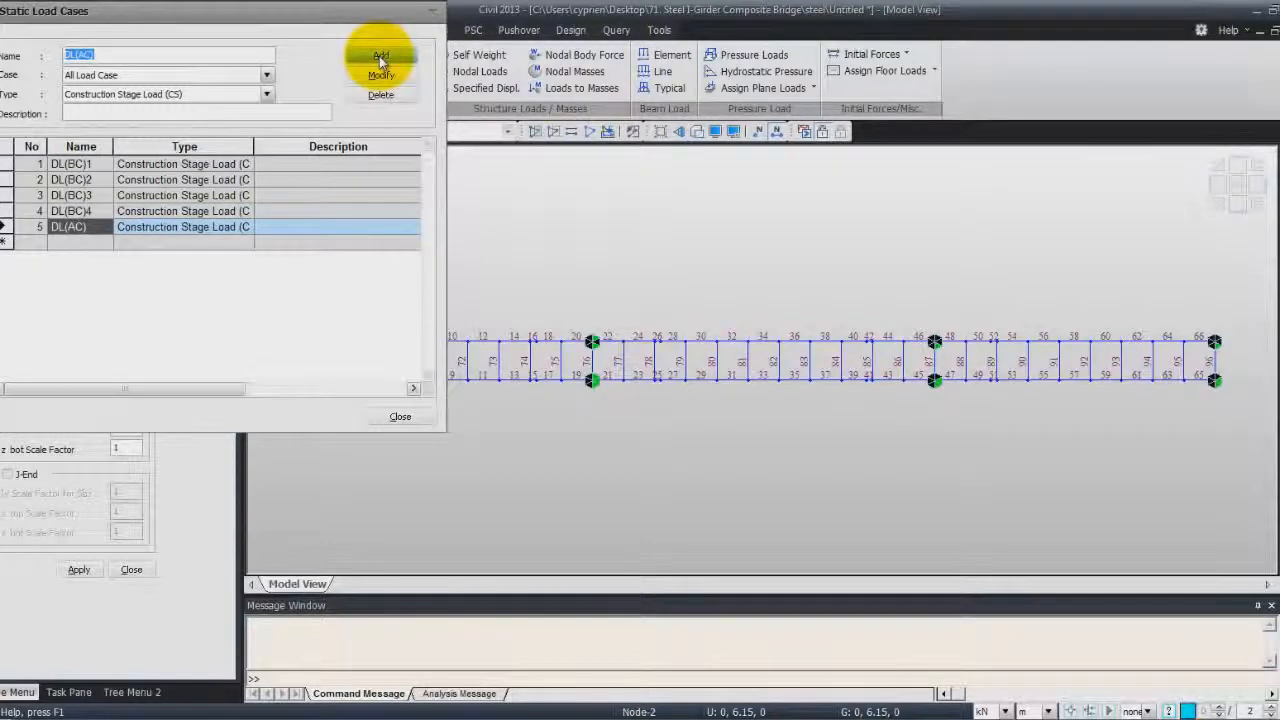
{"action": "left_click", "coordinate": [400, 416]}
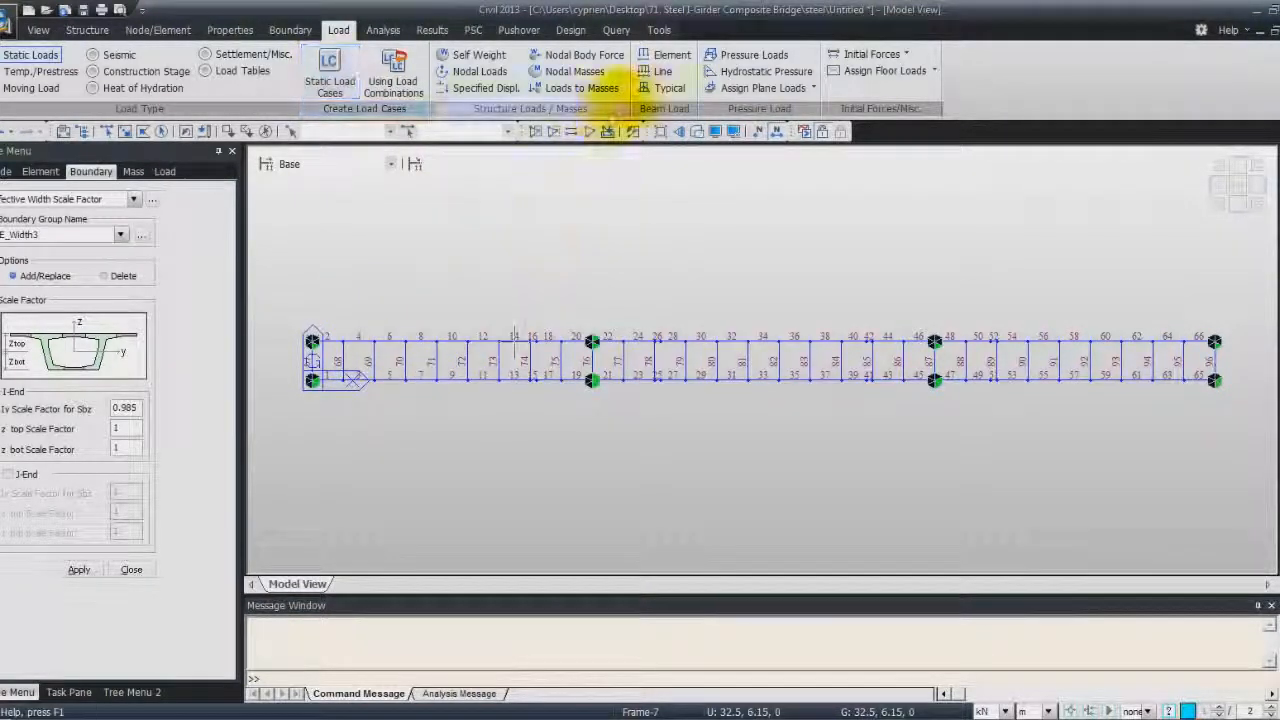
Show the bridge model in isometric view and hide the element numbers.
{"action": "left_click", "coordinate": [680, 57]}
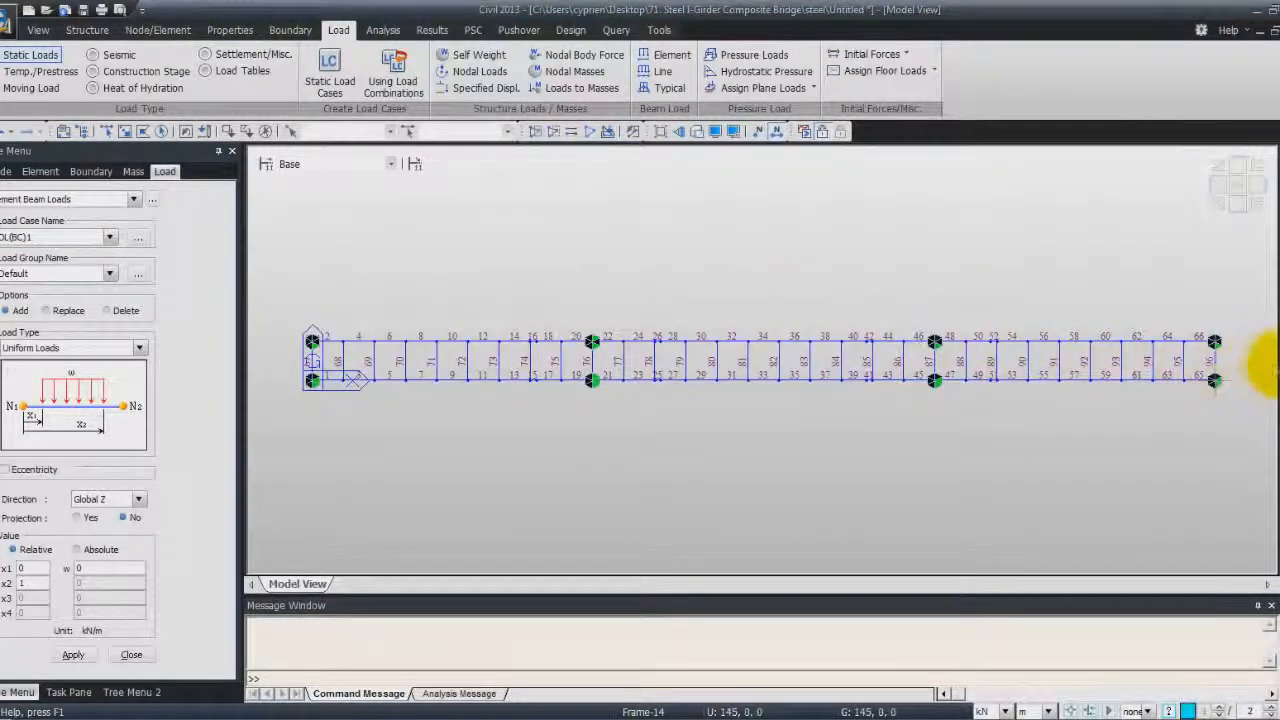
{"action": "left_click", "coordinate": [1276, 365]}
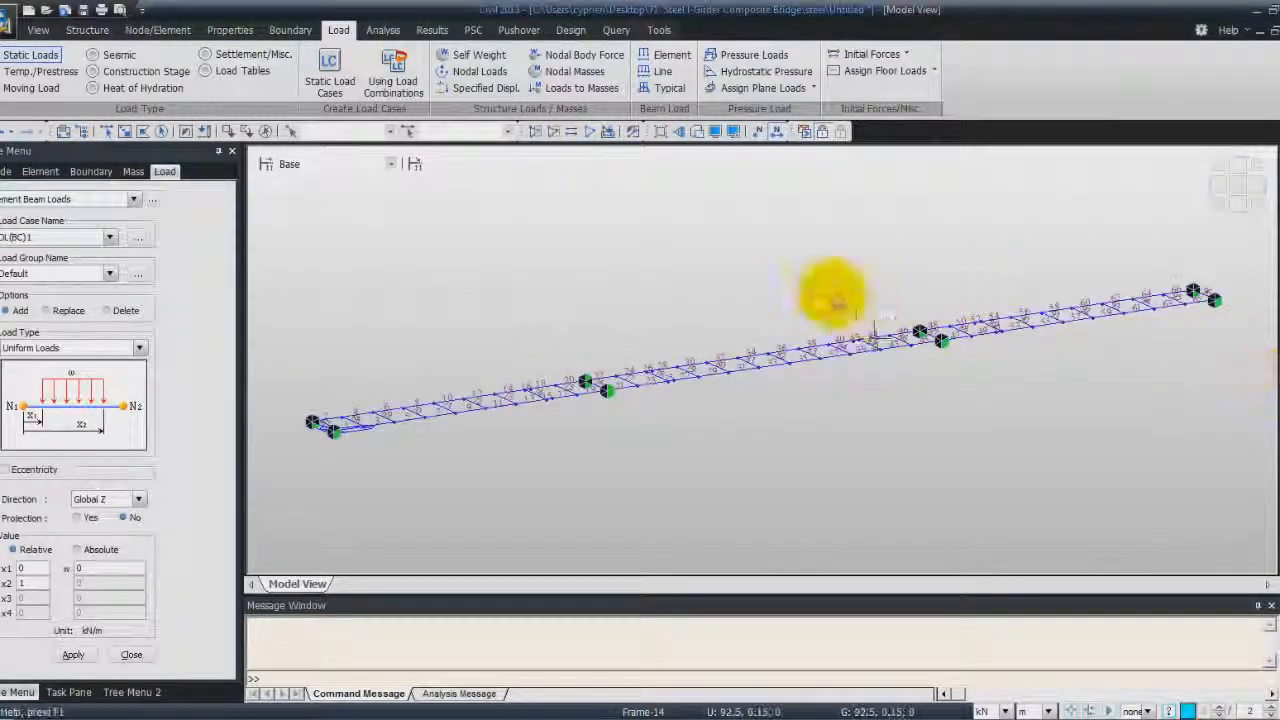
{"action": "left_click", "coordinate": [776, 131]}
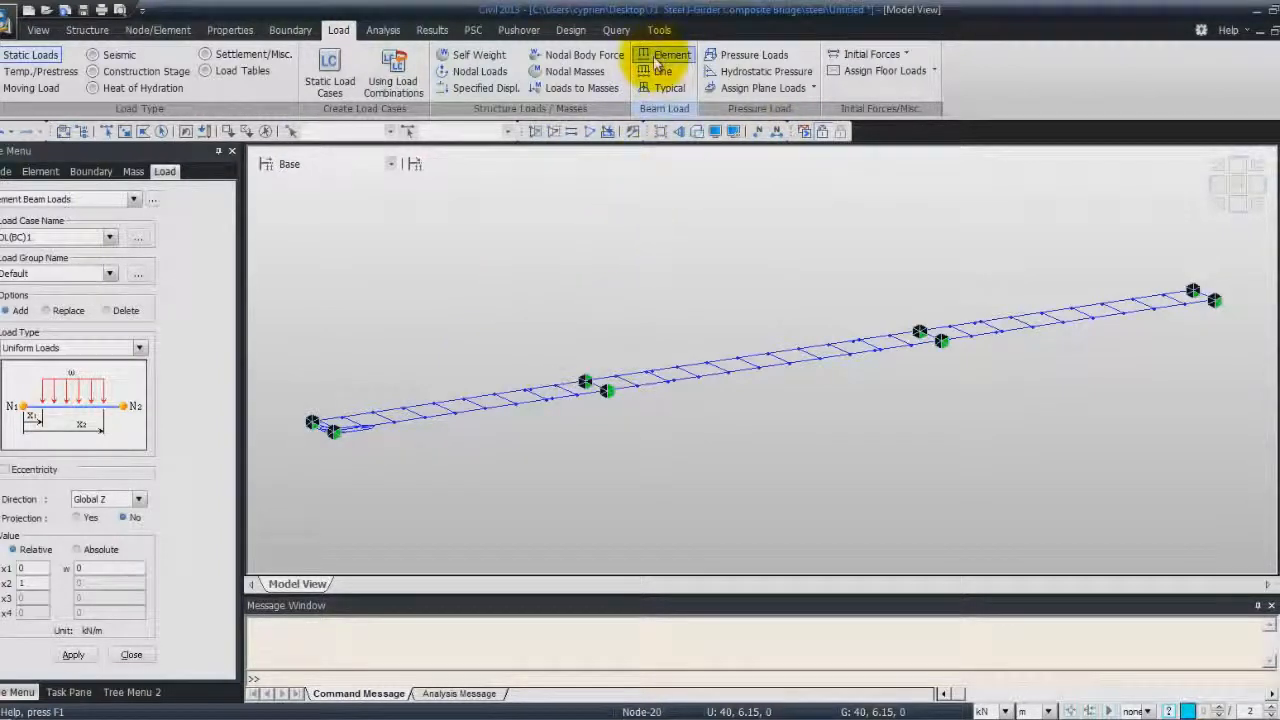
Add self weight for load case DL(BC)1 in load group DL(BC)1 with a Z factor of -1.
{"action": "left_click", "coordinate": [478, 55]}
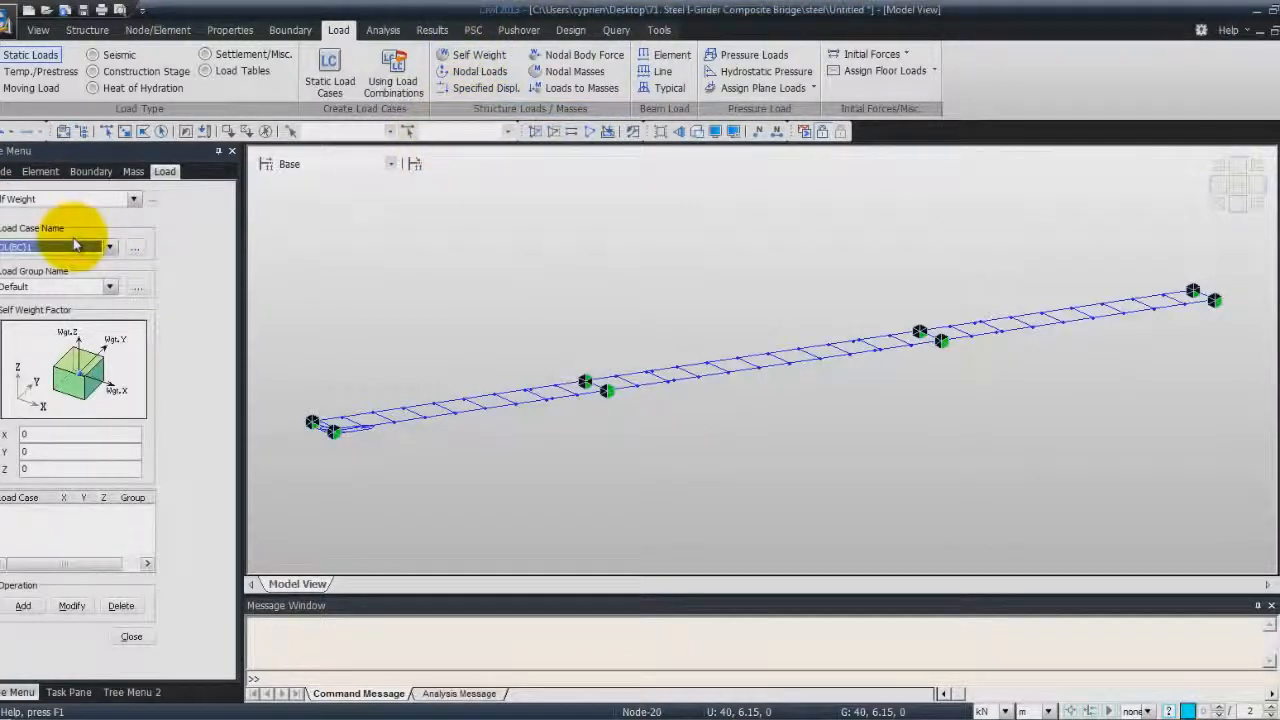
{"action": "left_click", "coordinate": [109, 286]}
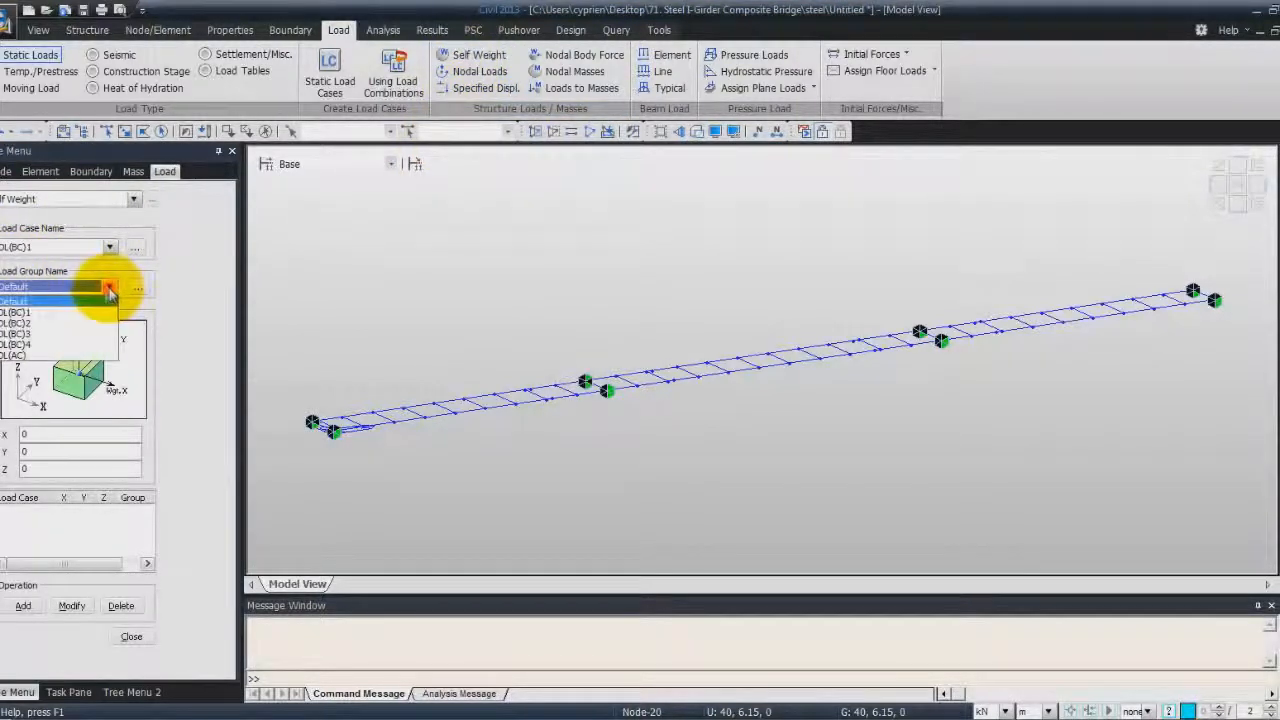
{"action": "left_click", "coordinate": [55, 313]}
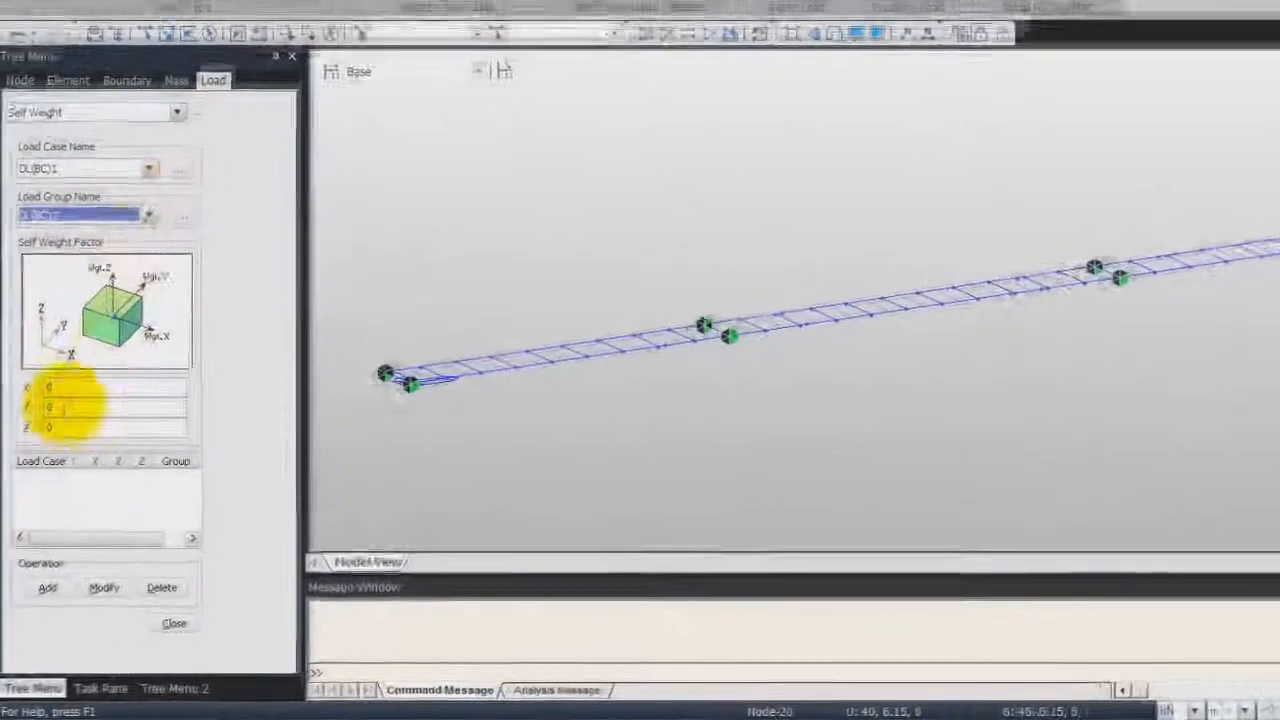
{"action": "left_click", "coordinate": [36, 469]}
{"action": "double_click", "coordinate": [70, 418]}
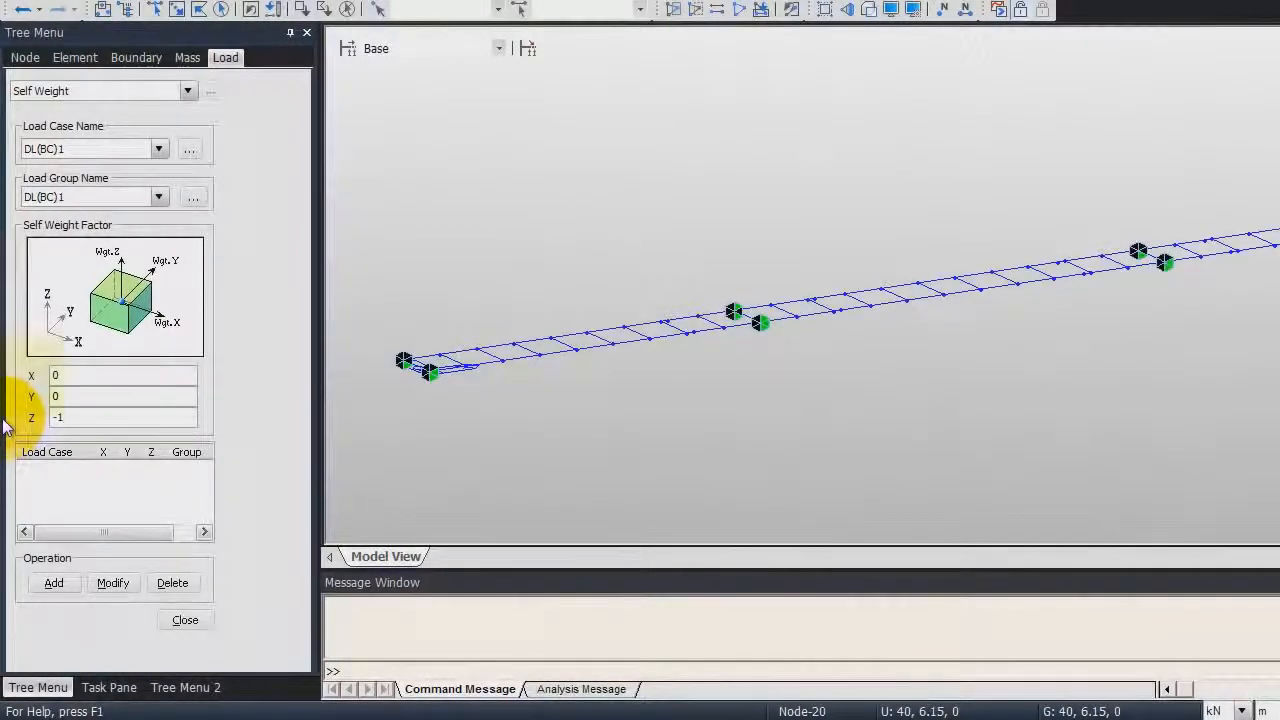
{"action": "left_click", "coordinate": [54, 584]}
{"action": "left_click", "coordinate": [185, 620]}
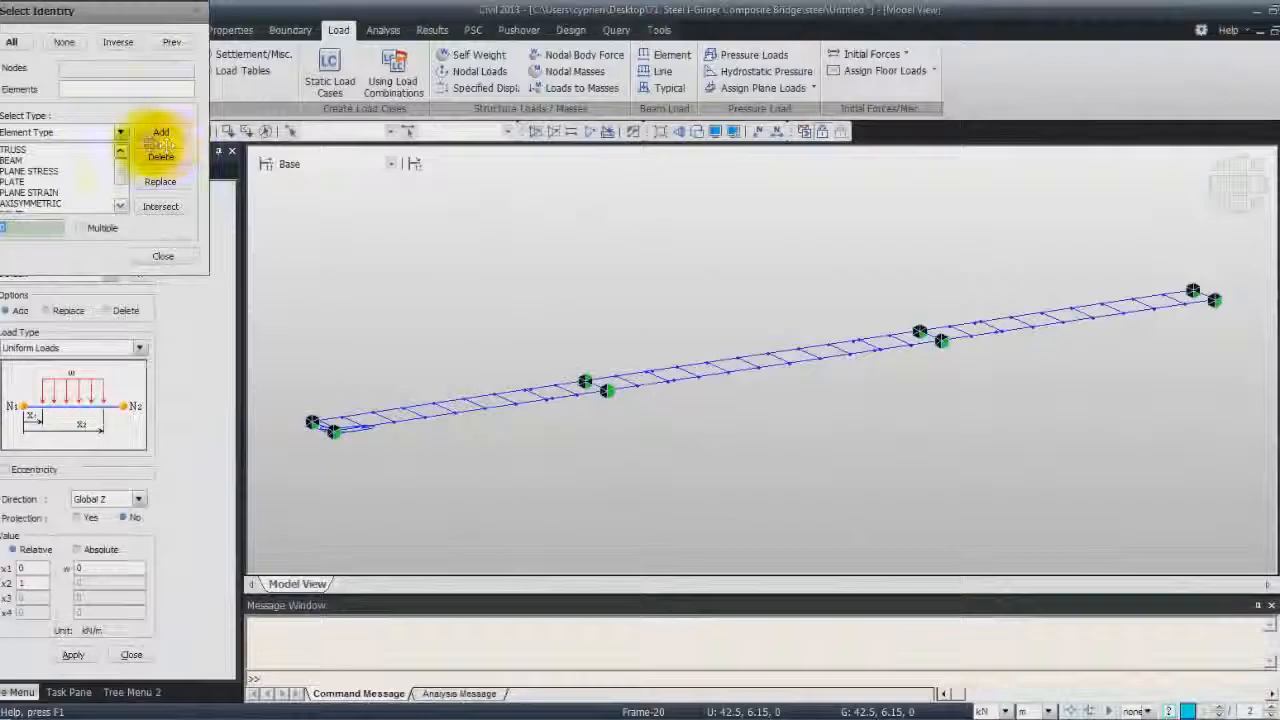
Select all elements of section Sect 1 by identity.
{"action": "left_click", "coordinate": [31, 141]}
{"action": "left_click", "coordinate": [25, 168]}
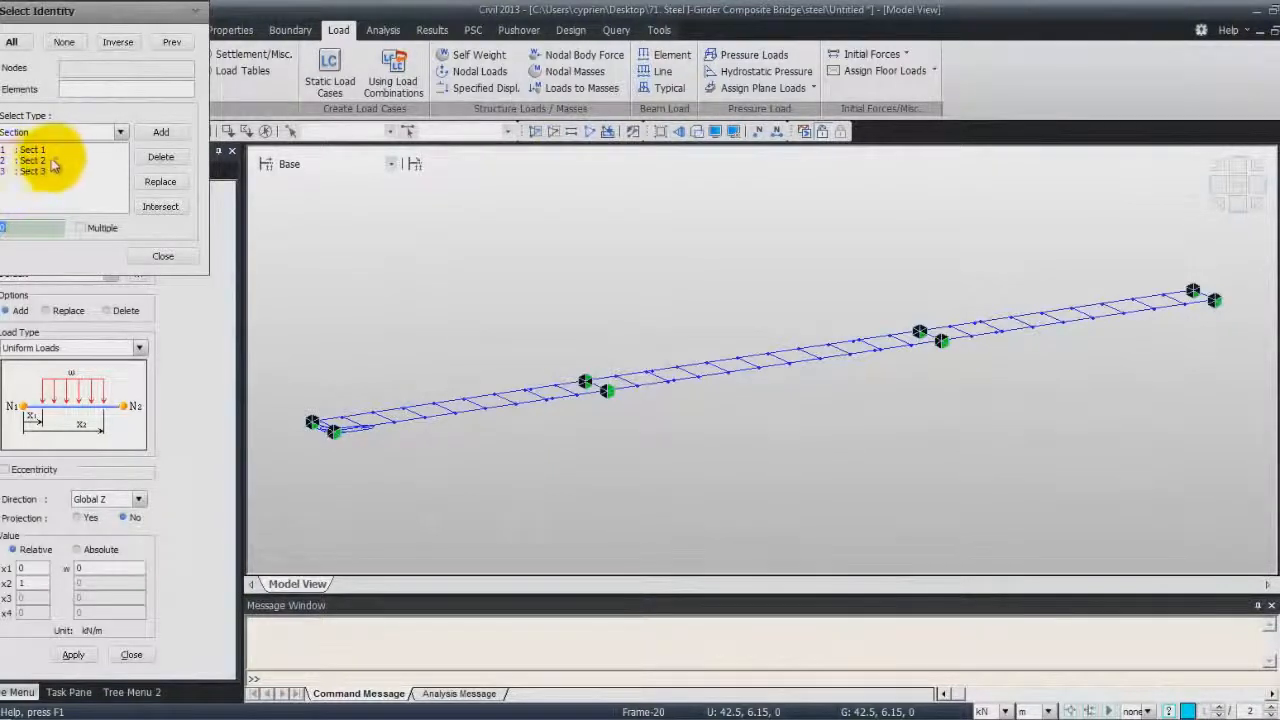
{"action": "left_click", "coordinate": [60, 151]}
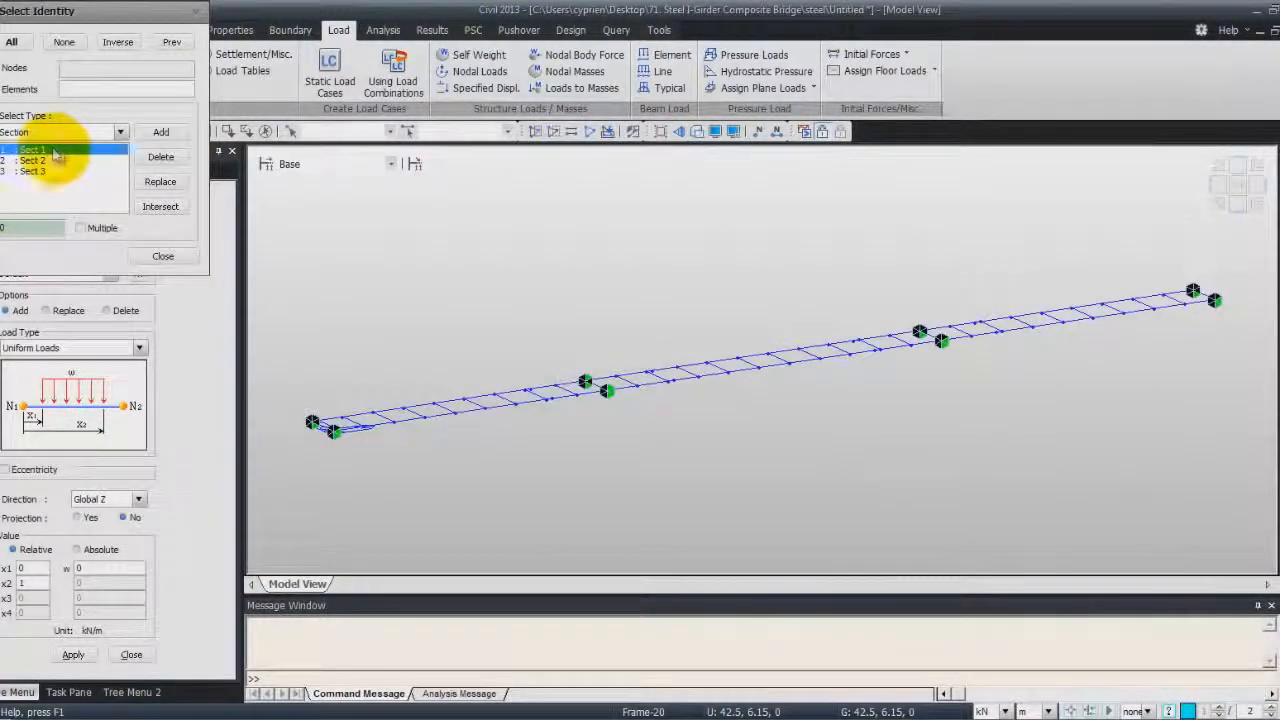
{"action": "left_click", "coordinate": [160, 132]}
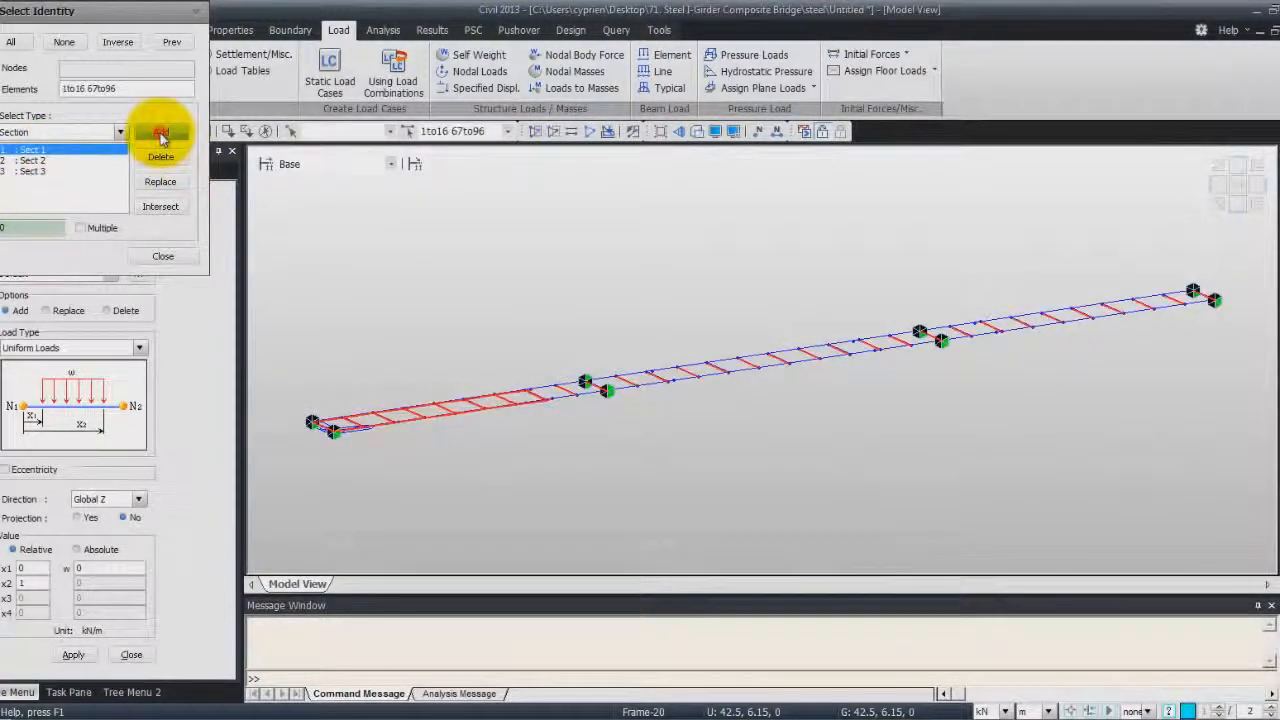
{"action": "left_click", "coordinate": [163, 256]}
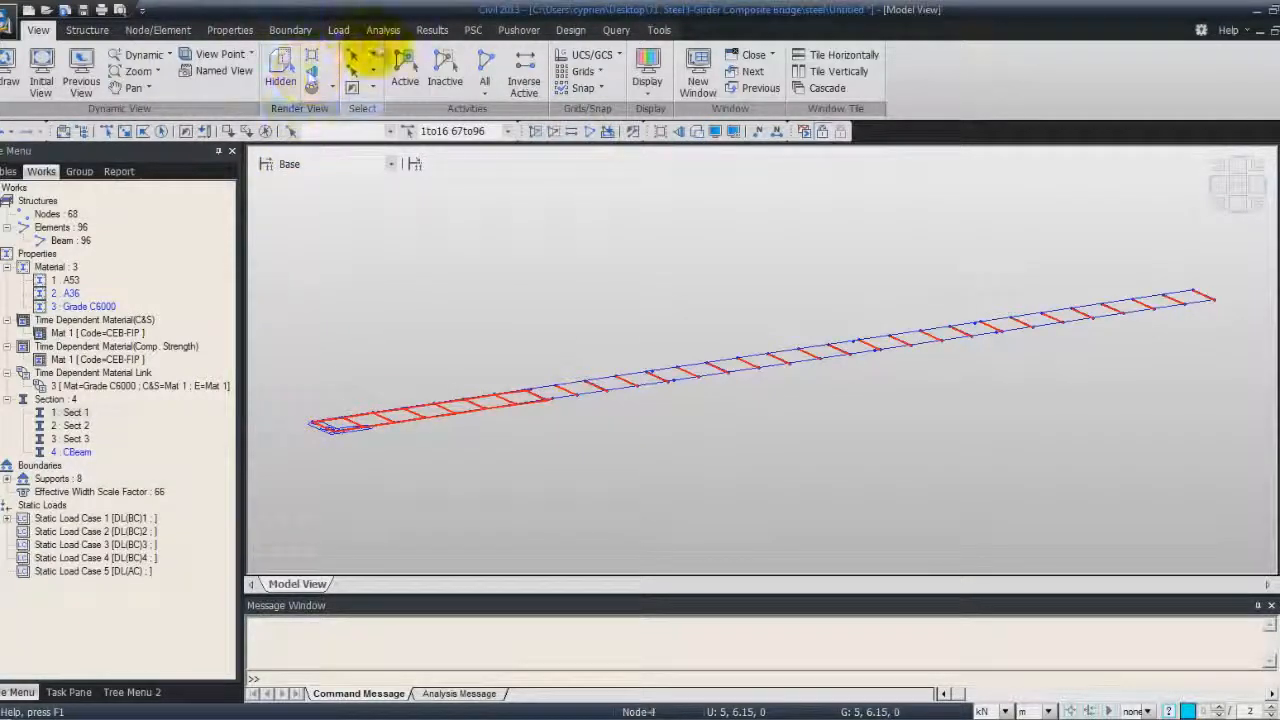
Clear the selection, select the cross beams along the bridge with an intersecting line, and assign them section CBeam.
{"action": "left_click", "coordinate": [376, 55]}
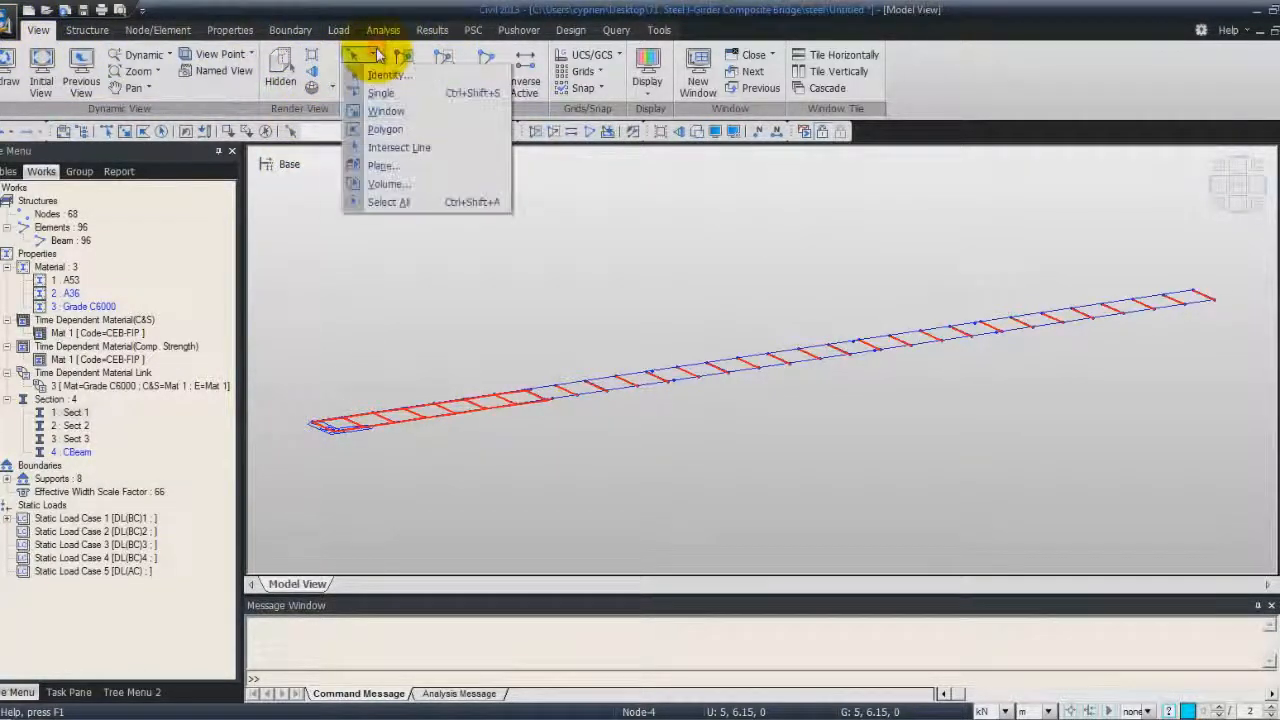
{"action": "left_click", "coordinate": [398, 148]}
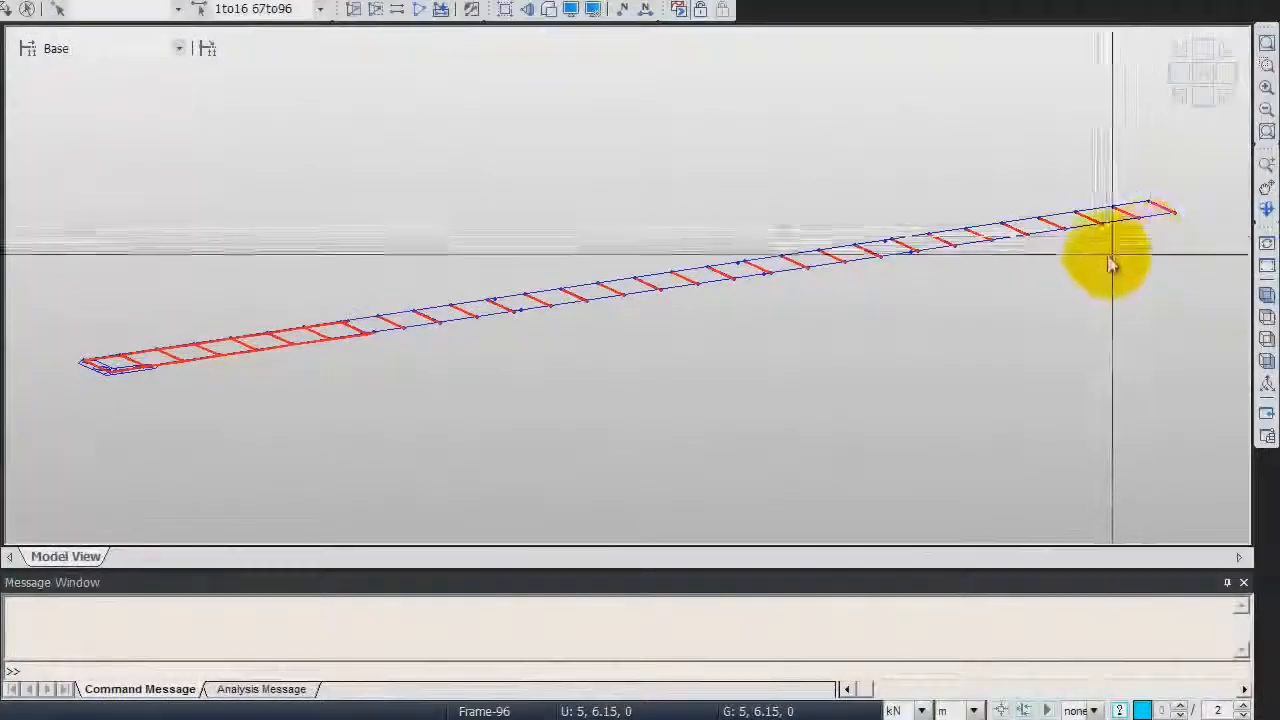
{"action": "left_click", "coordinate": [28, 11]}
{"action": "left_click", "coordinate": [60, 381]}
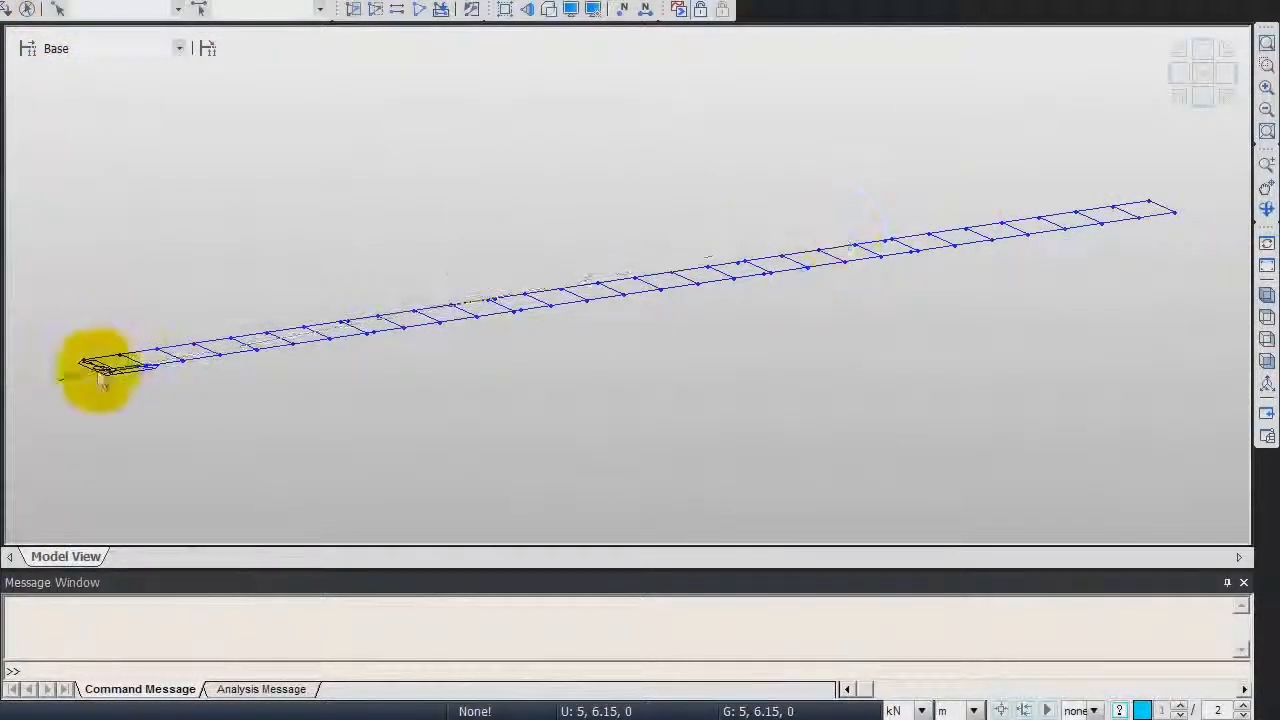
{"action": "left_click", "coordinate": [1201, 205]}
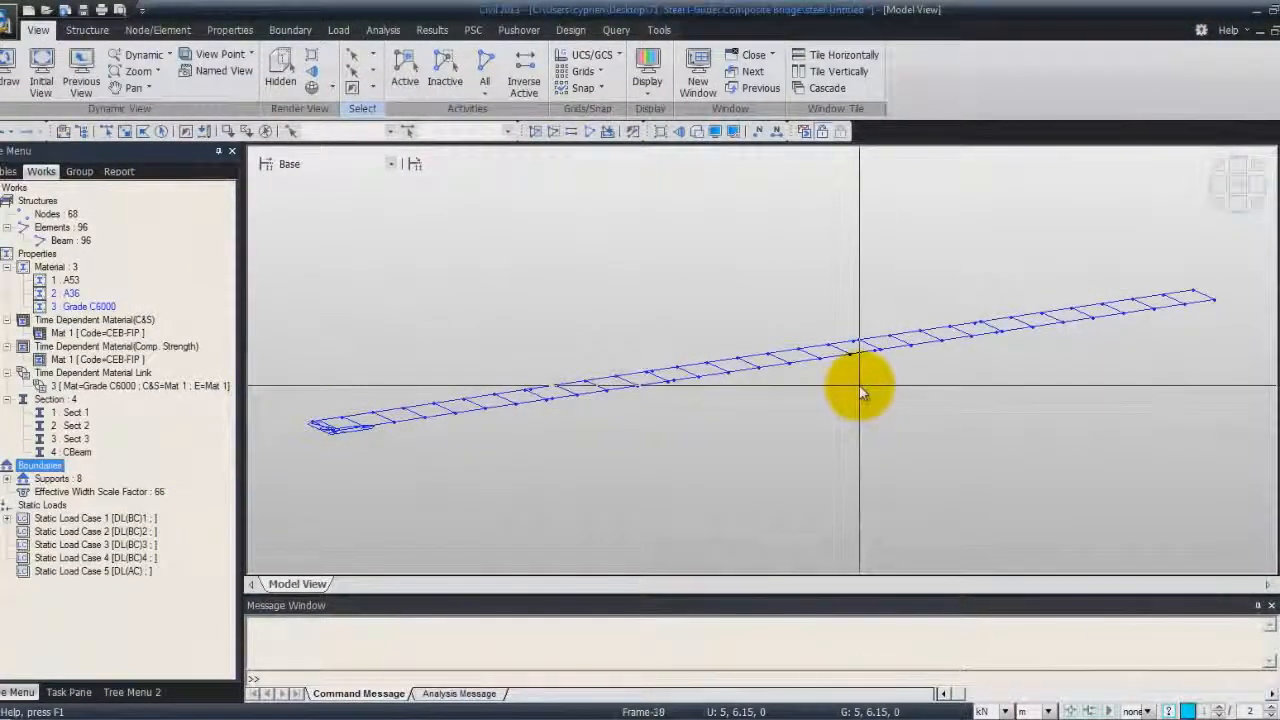
Start an element beam load with load group DL(BC)1 and select the elements of section Sect 1 by identity.
{"action": "left_click", "coordinate": [338, 29]}
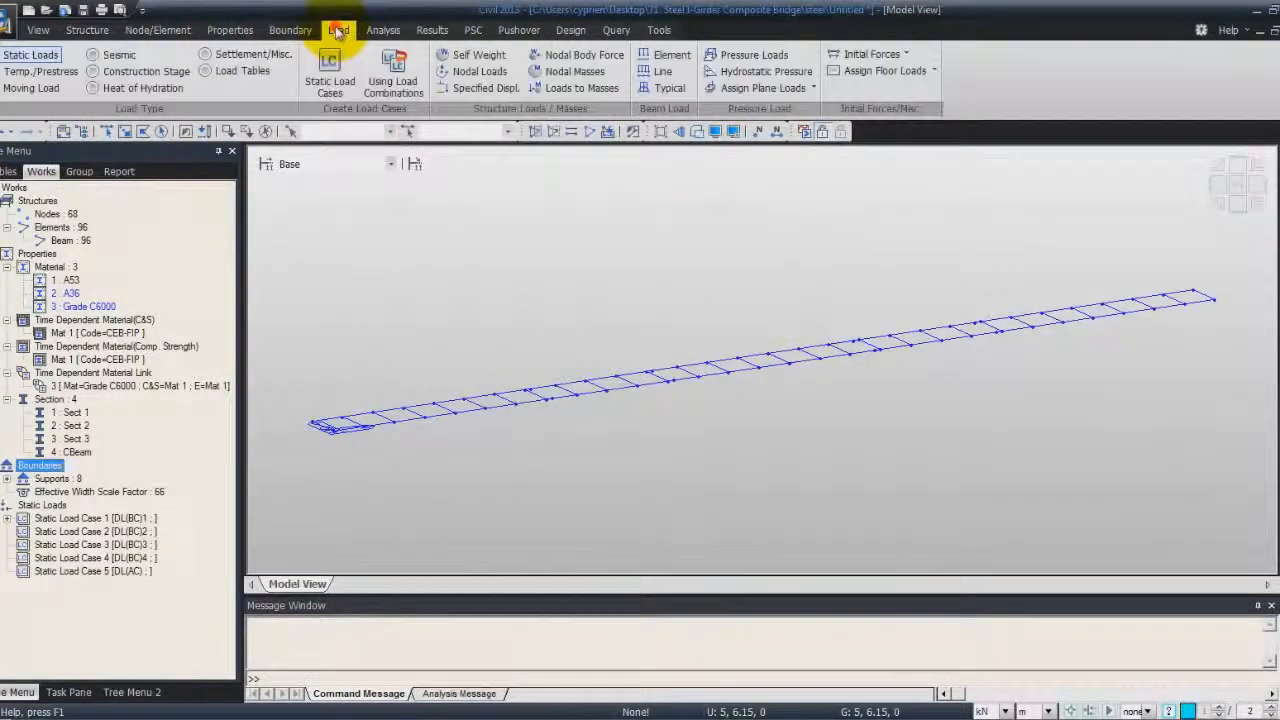
{"action": "left_click", "coordinate": [668, 55]}
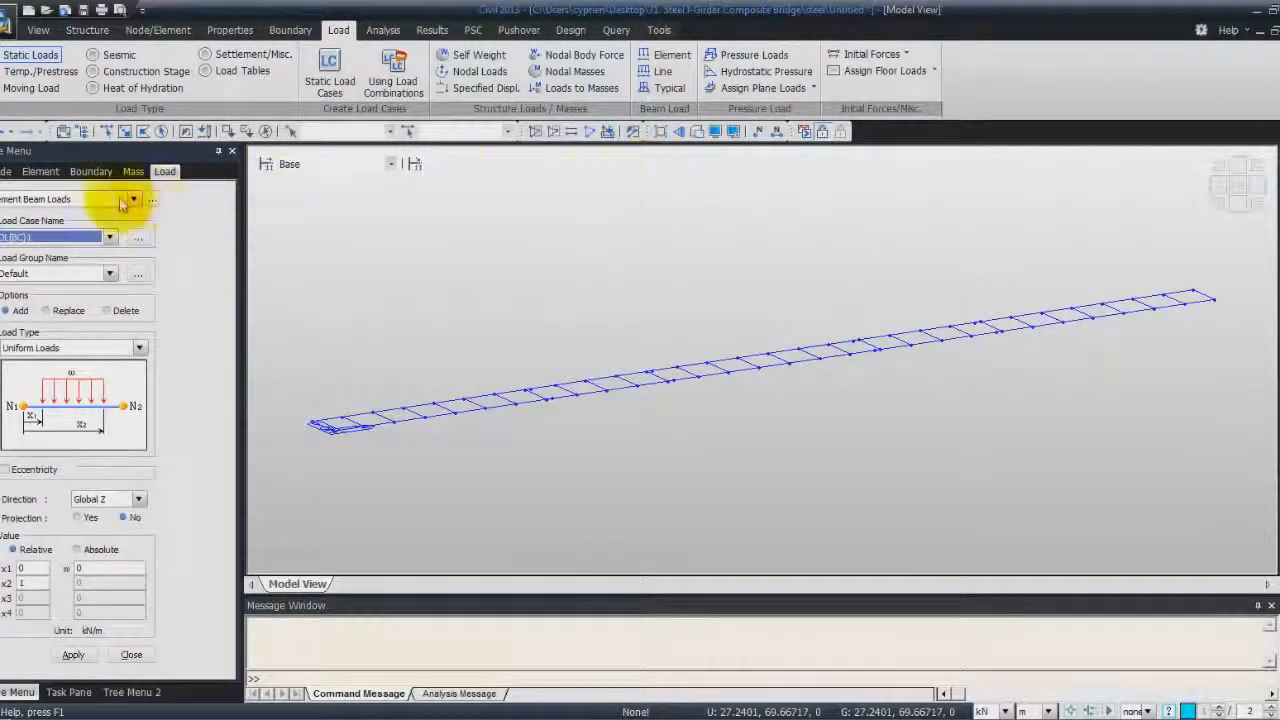
{"action": "left_click", "coordinate": [109, 274]}
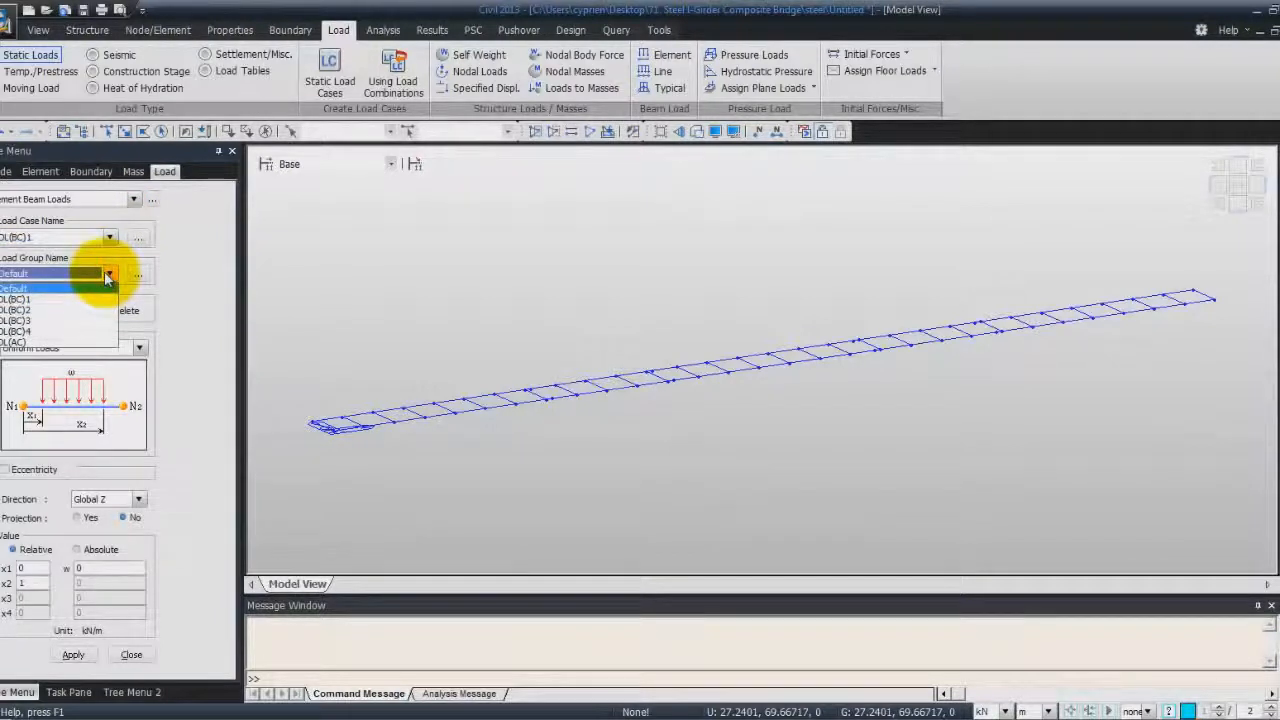
{"action": "left_click", "coordinate": [50, 299]}
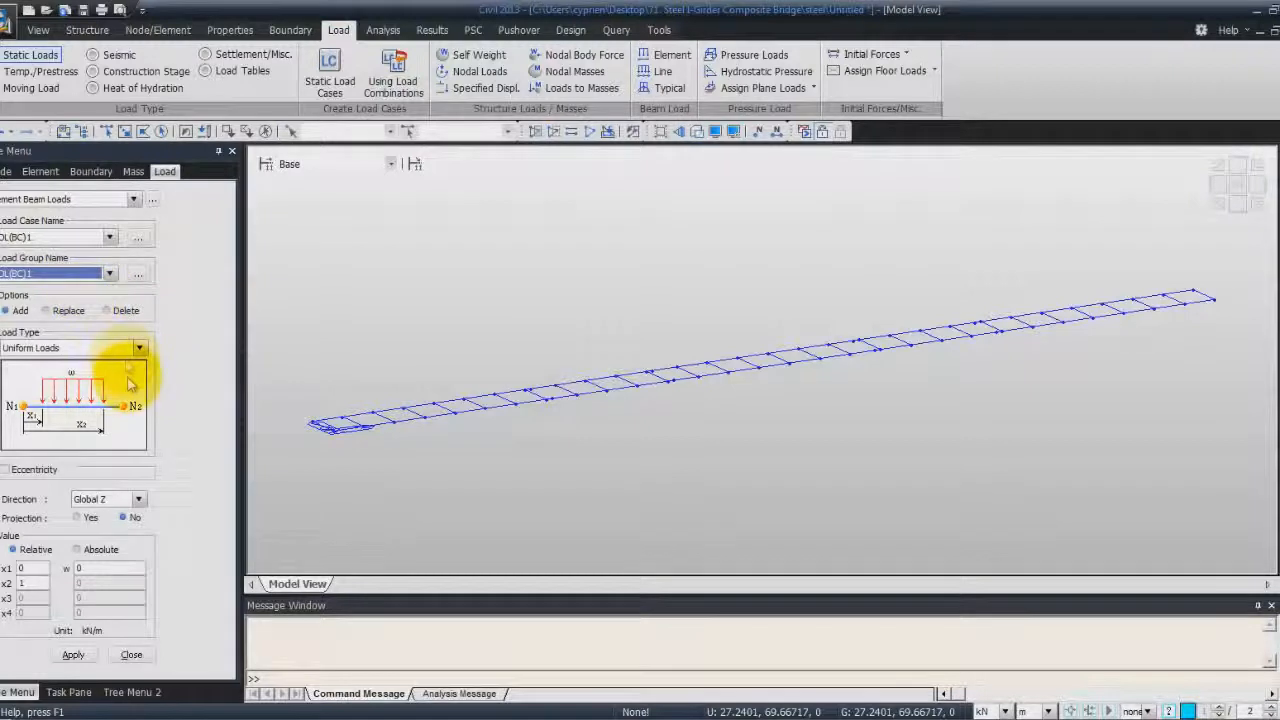
{"action": "left_click", "coordinate": [408, 133]}
{"action": "left_click", "coordinate": [117, 132]}
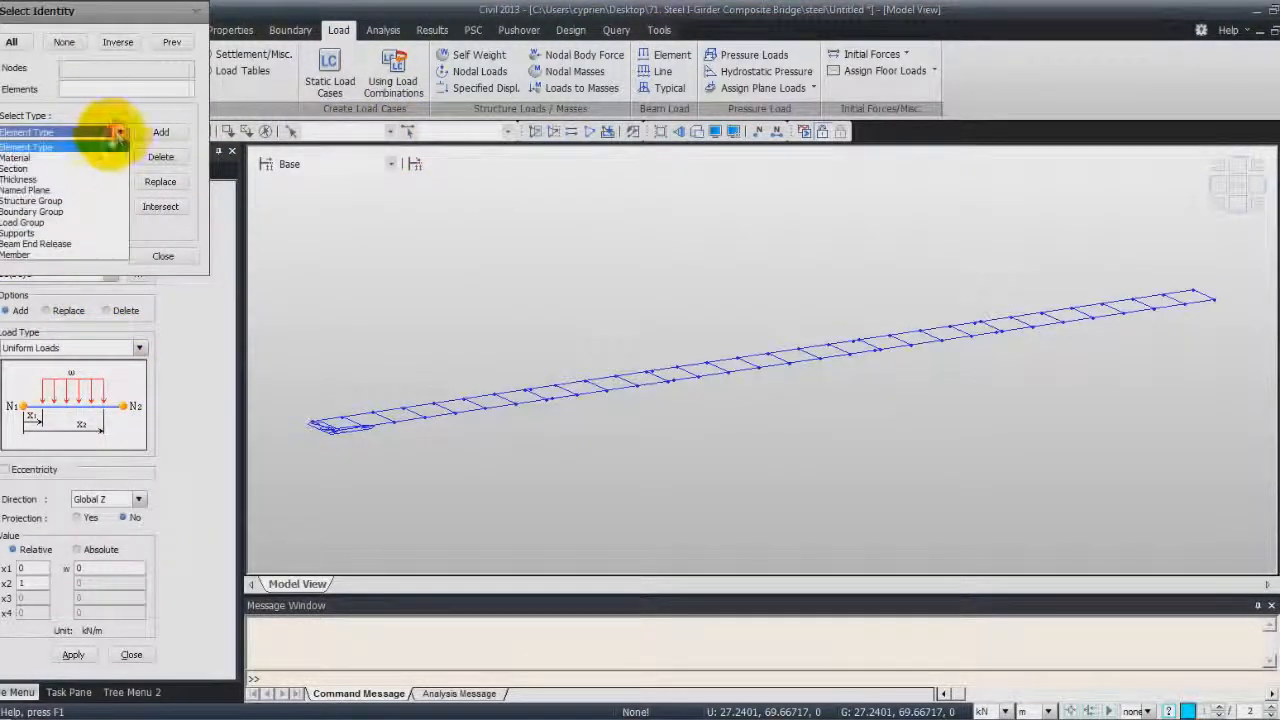
{"action": "left_click", "coordinate": [86, 169]}
{"action": "left_click", "coordinate": [110, 150]}
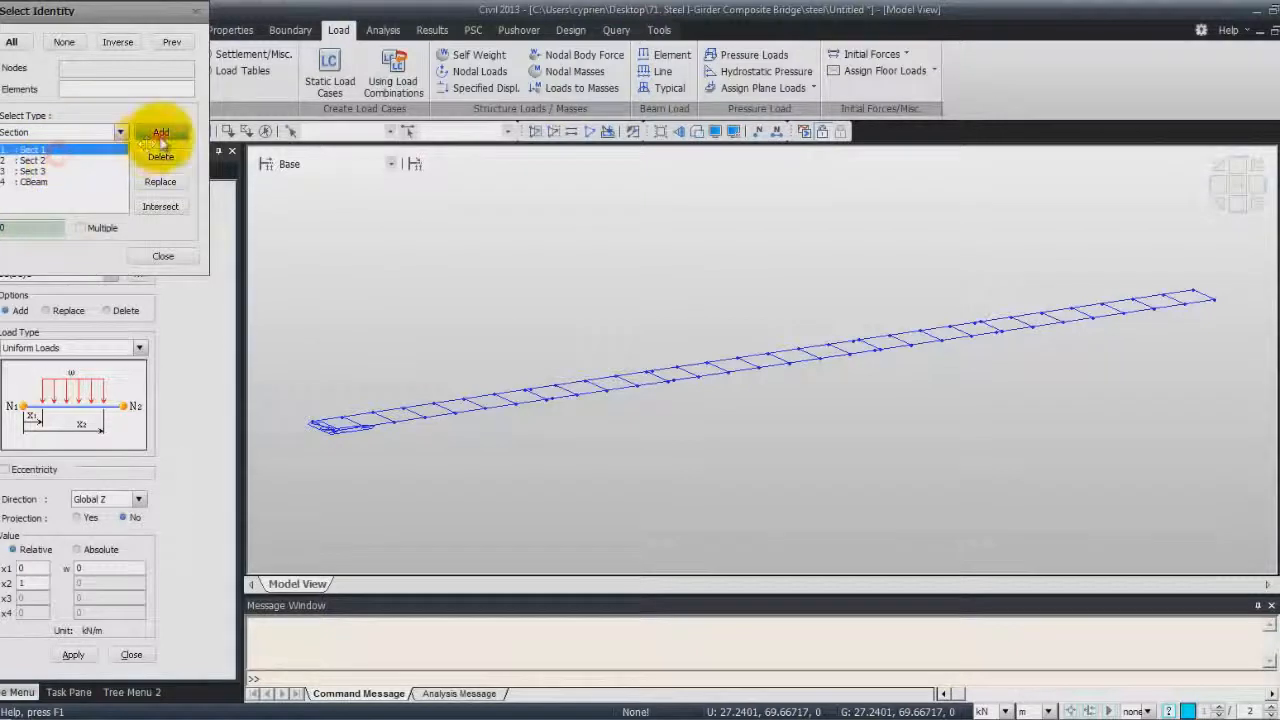
{"action": "left_click", "coordinate": [163, 256]}
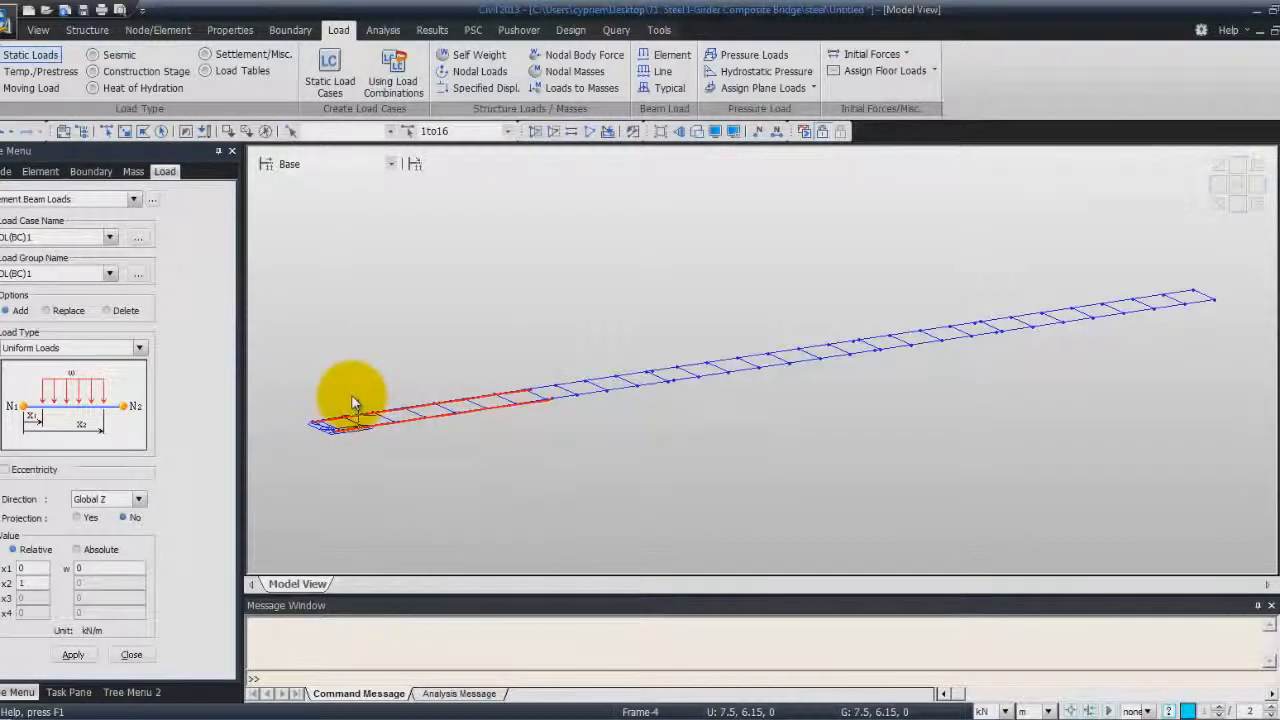
Apply a uniform Global Z load of -38.96 kN/m to the selected elements under load case and load group DL(BC)2.
{"action": "mouse_move", "coordinate": [352, 403]}
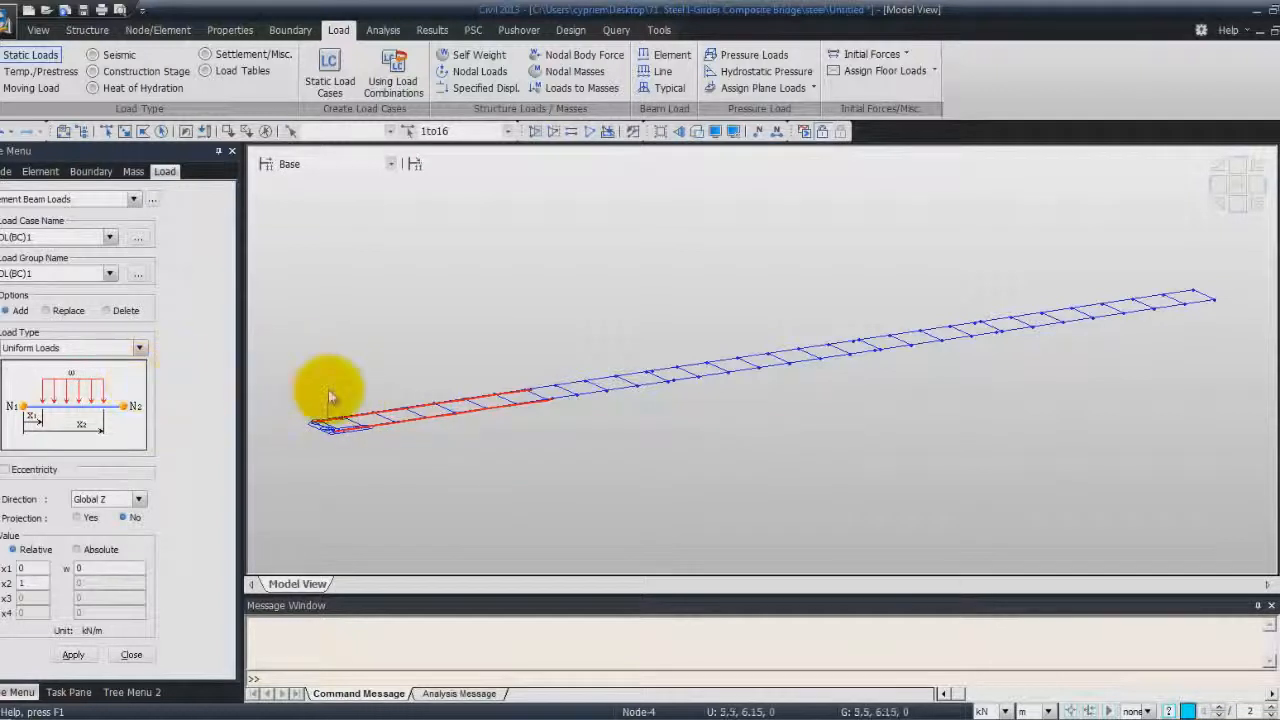
{"action": "left_click", "coordinate": [109, 237]}
{"action": "left_click", "coordinate": [75, 268]}
{"action": "left_click", "coordinate": [109, 273]}
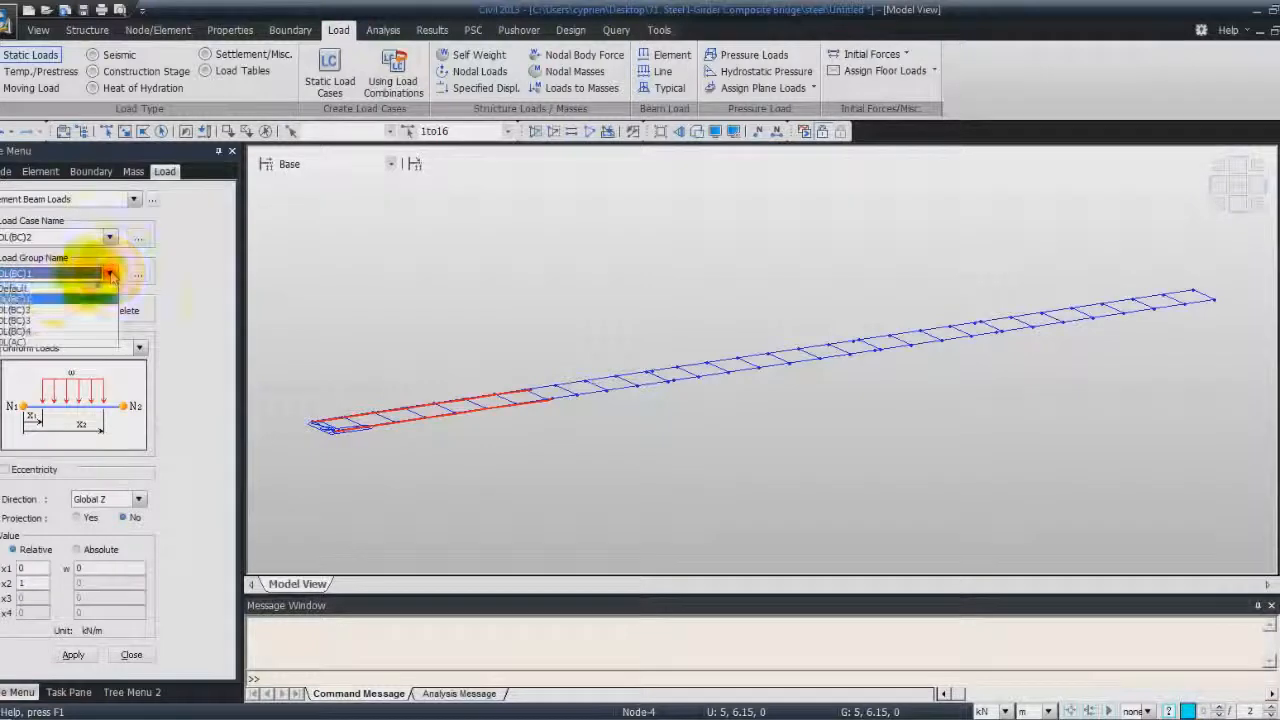
{"action": "left_click", "coordinate": [55, 311]}
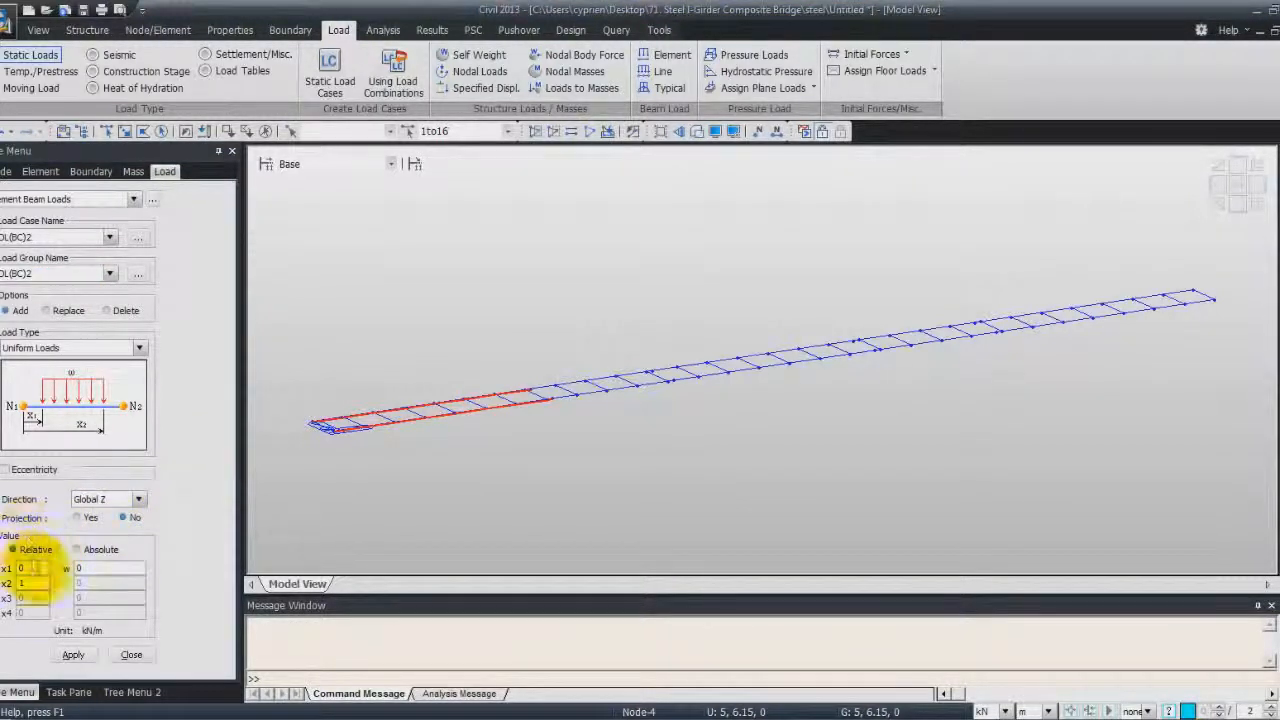
{"action": "left_click", "coordinate": [92, 568]}
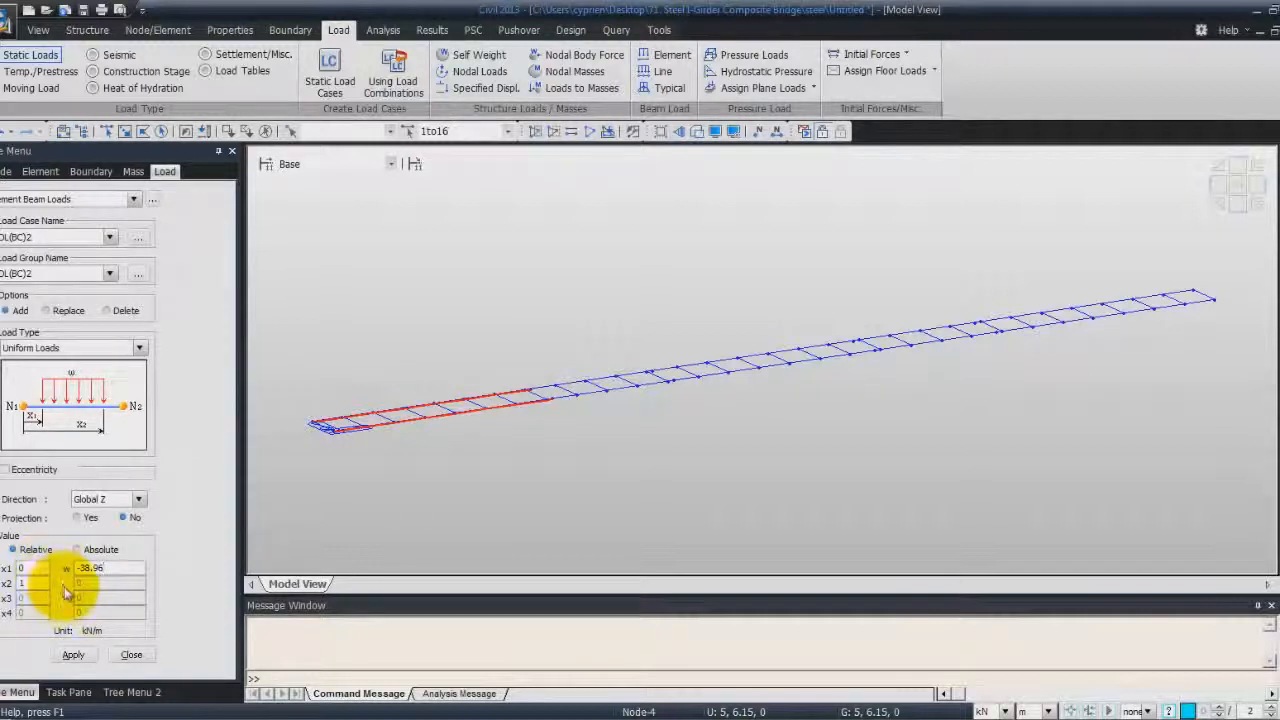
{"action": "left_click", "coordinate": [74, 654]}
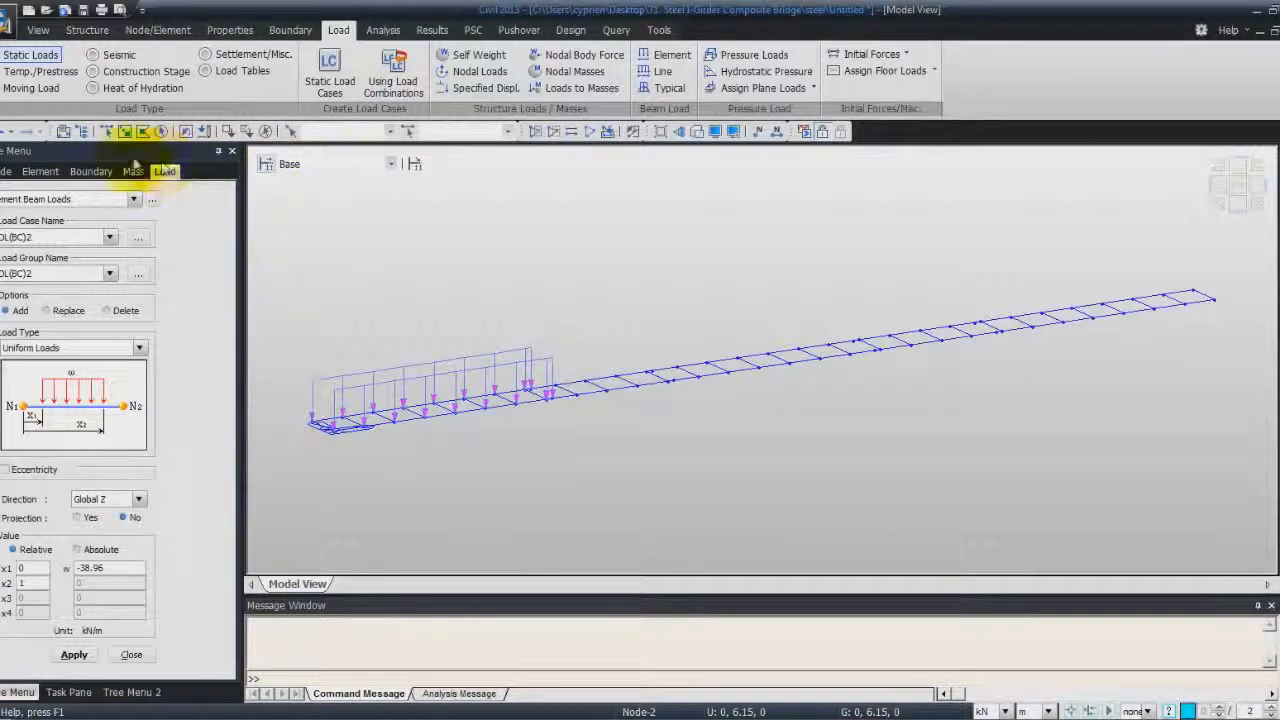
Select the first segment of the far girder by polygon and apply a Global X uniform moment/torsion of 1.49 kN·m/m under DL(BC)2.
{"action": "left_click", "coordinate": [143, 131]}
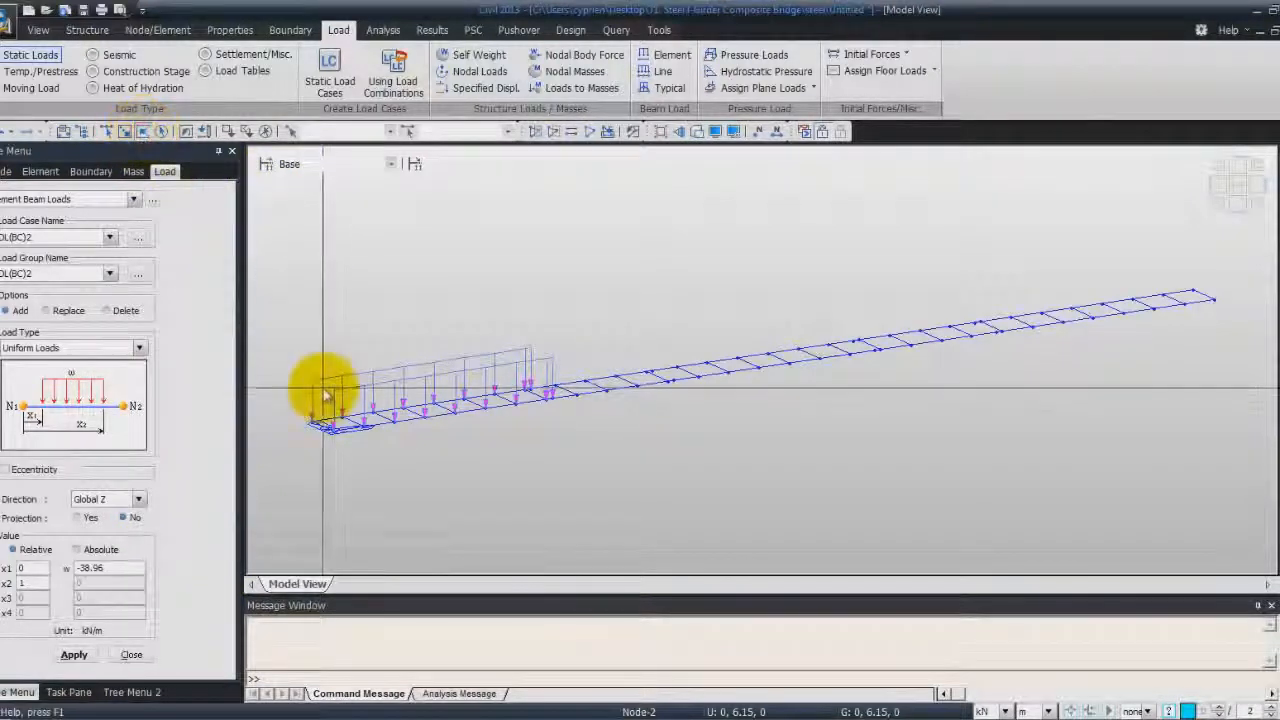
{"action": "left_click", "coordinate": [306, 430]}
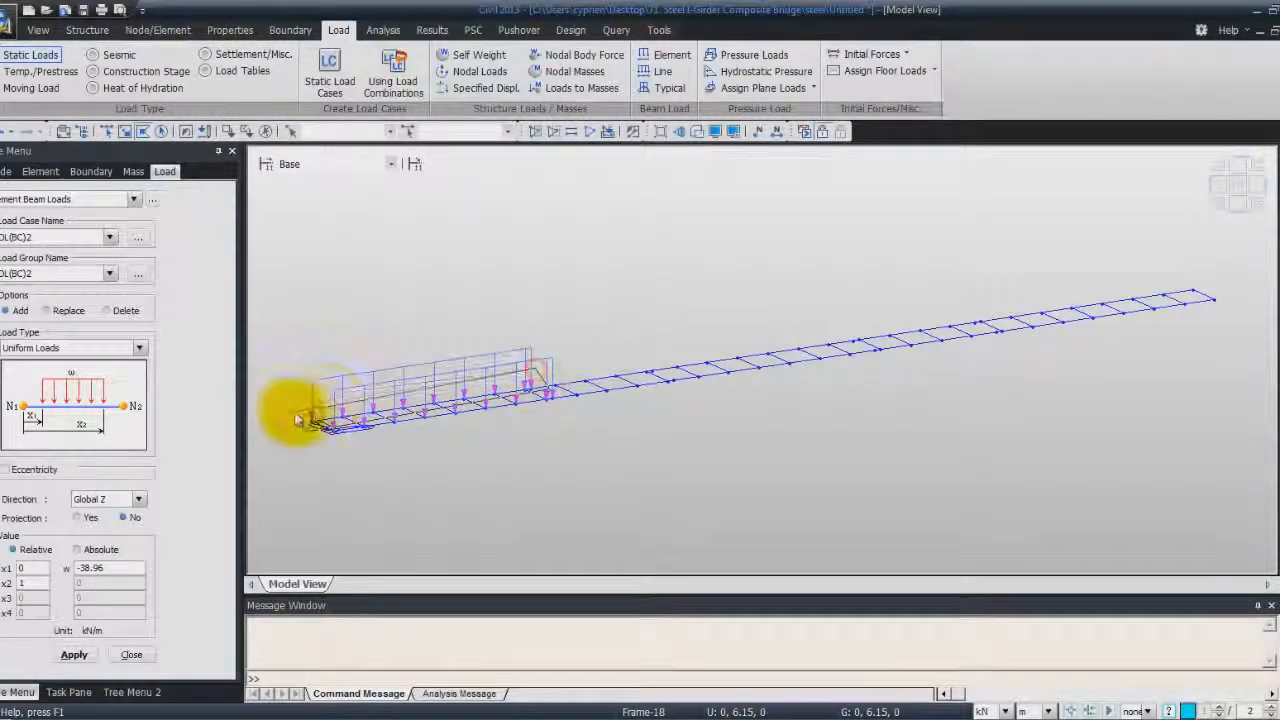
{"action": "left_click", "coordinate": [292, 421]}
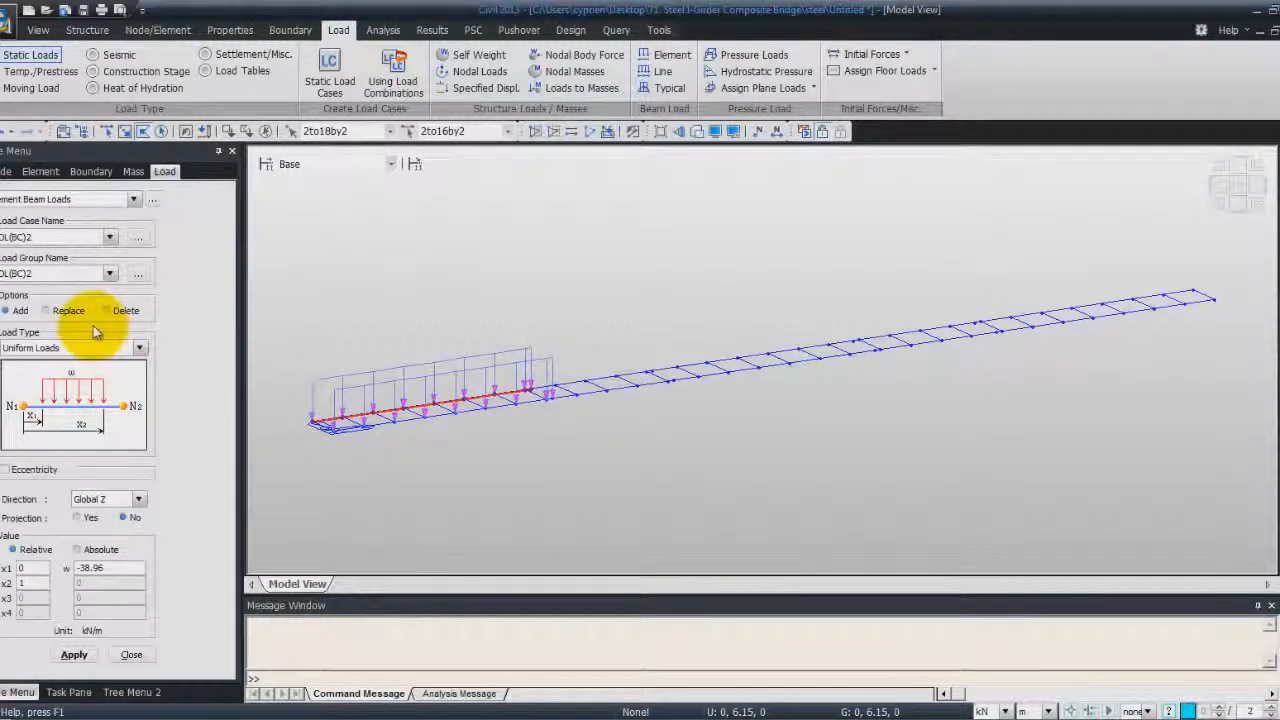
{"action": "left_click", "coordinate": [141, 348]}
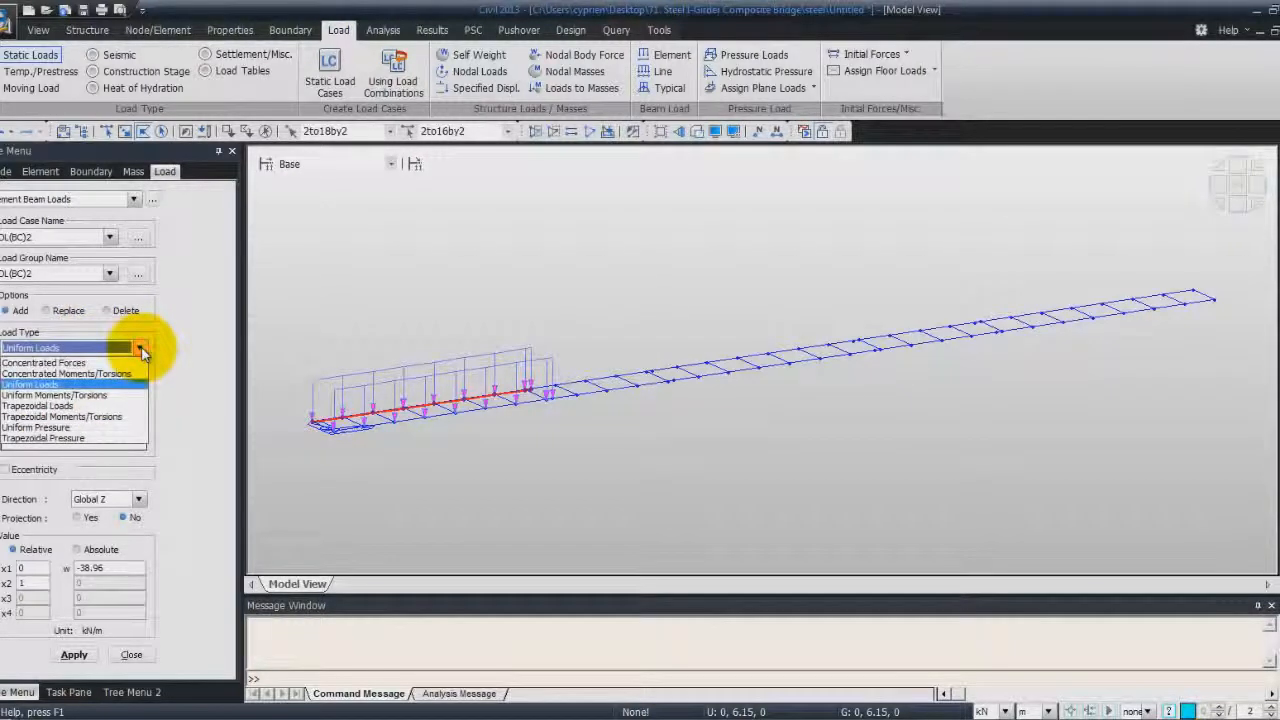
{"action": "left_click", "coordinate": [118, 396]}
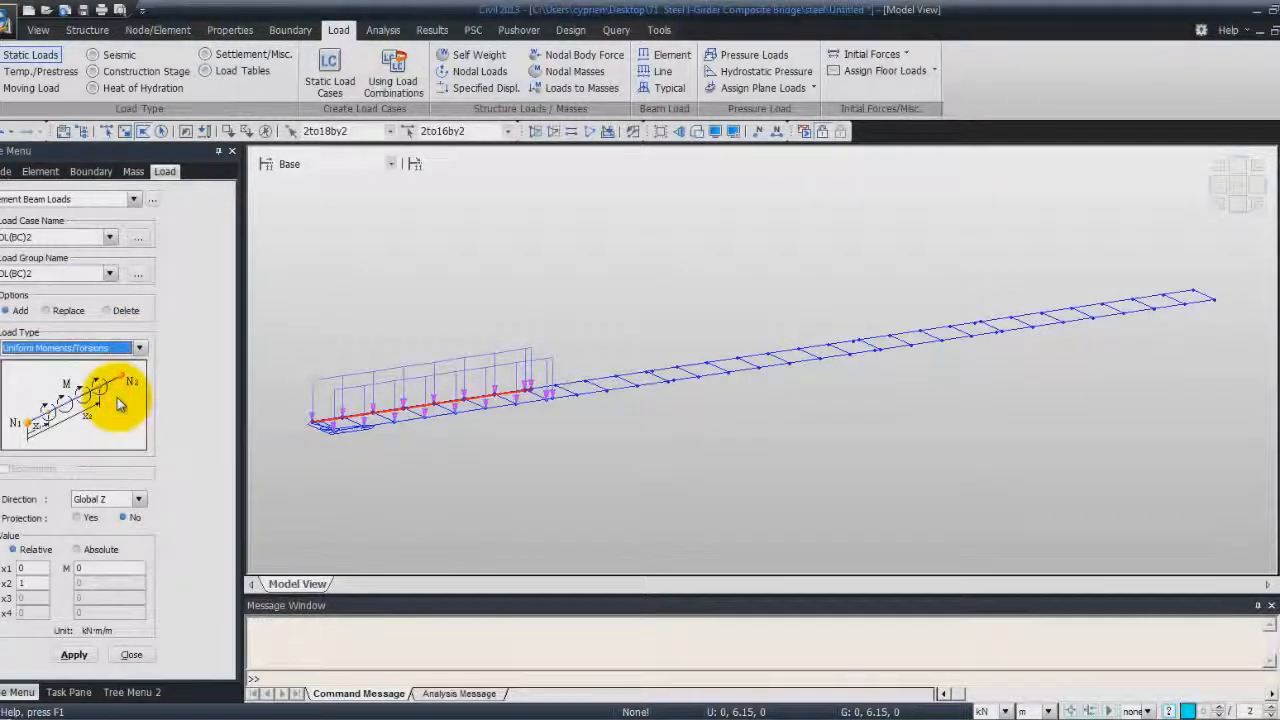
{"action": "left_click", "coordinate": [141, 498]}
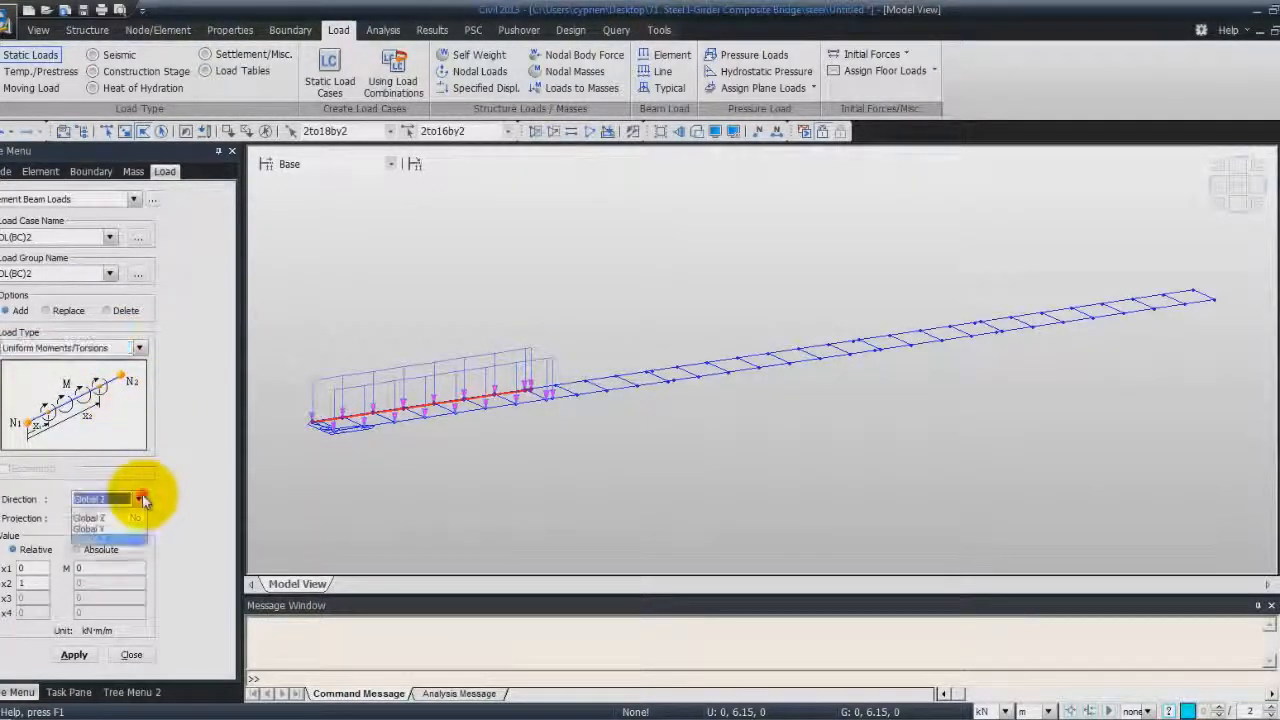
{"action": "left_click", "coordinate": [142, 498]}
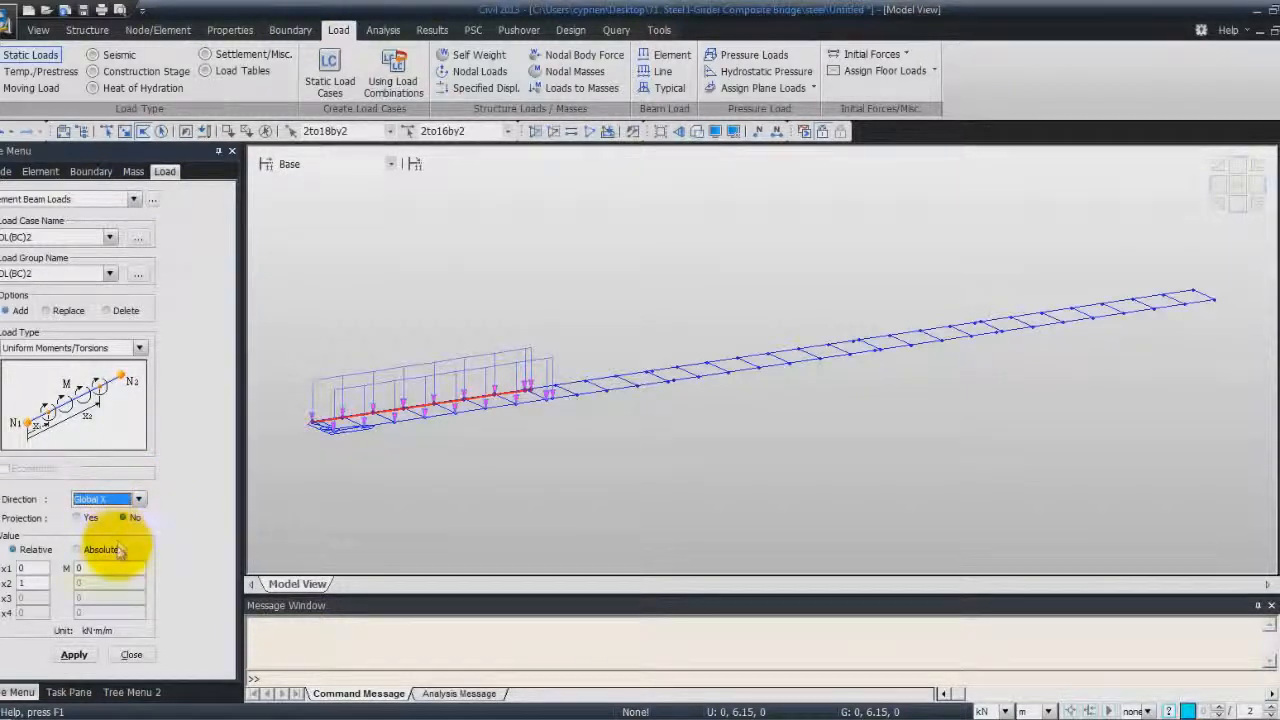
{"action": "left_click", "coordinate": [115, 568]}
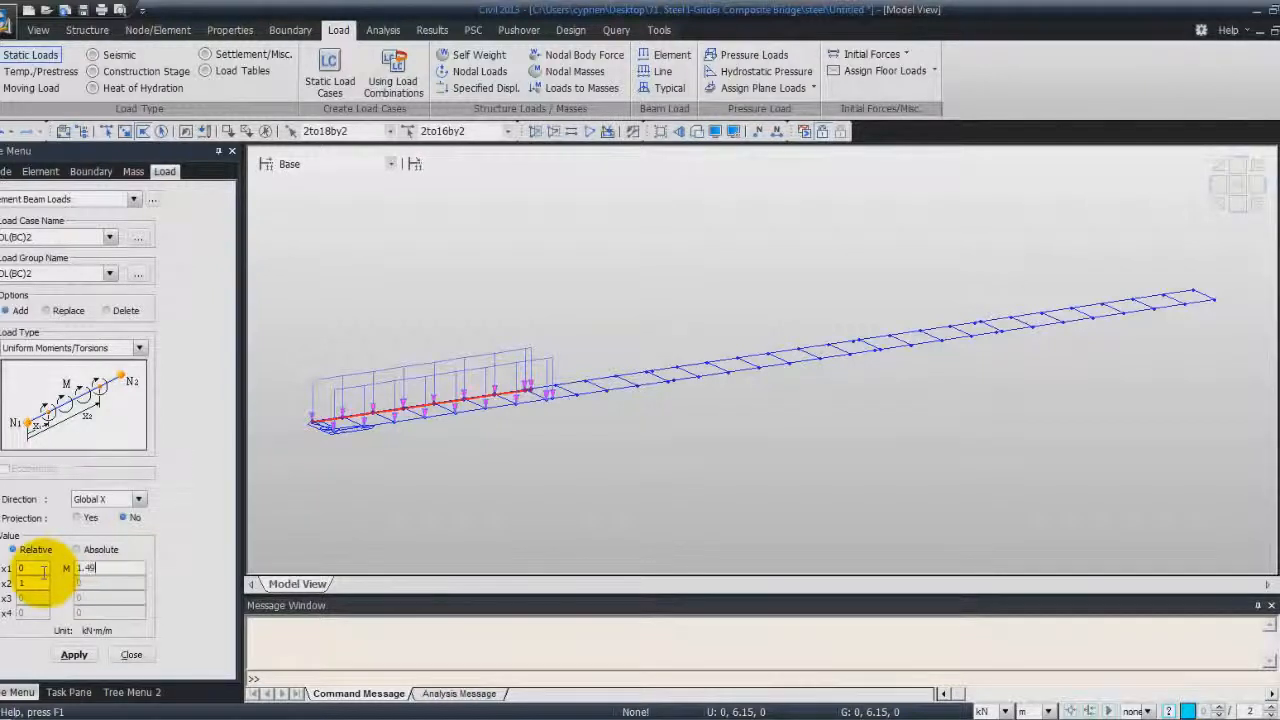
{"action": "left_click", "coordinate": [74, 654]}
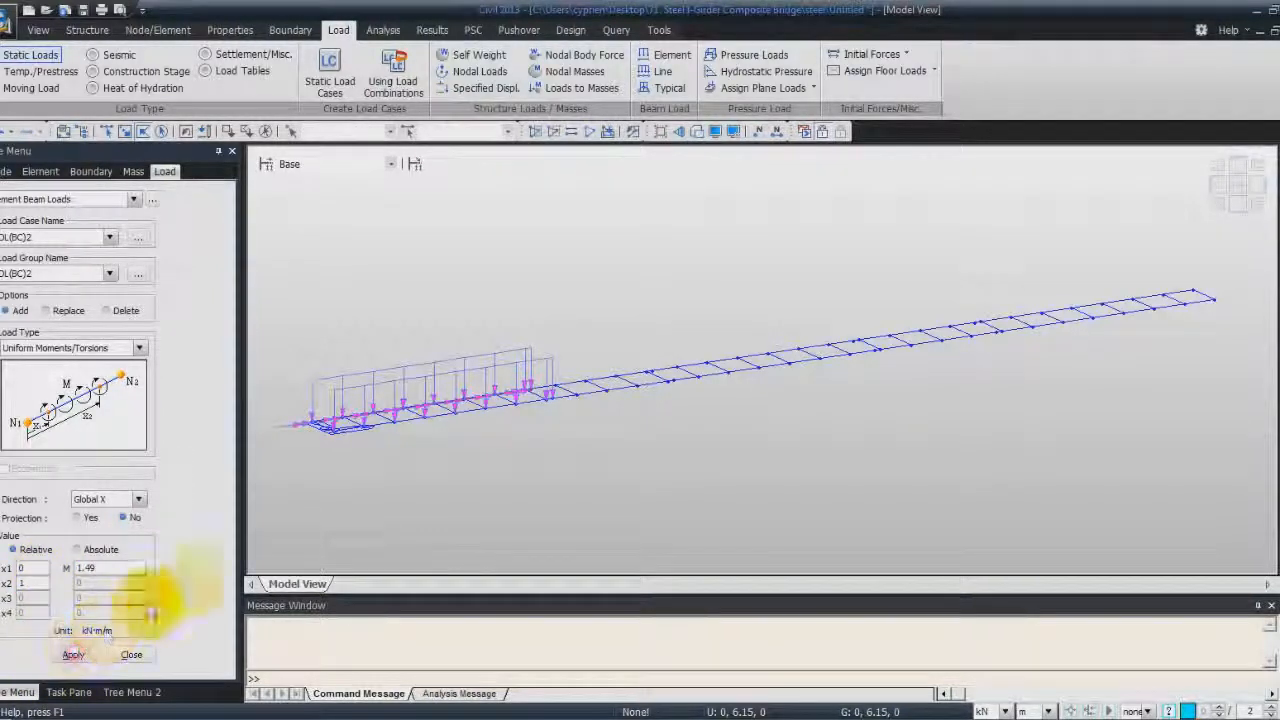
Select the first segment of the near girder by polygon and apply a Global X uniform moment/torsion of -1.49 kN·m/m.
{"action": "left_click", "coordinate": [324, 454]}
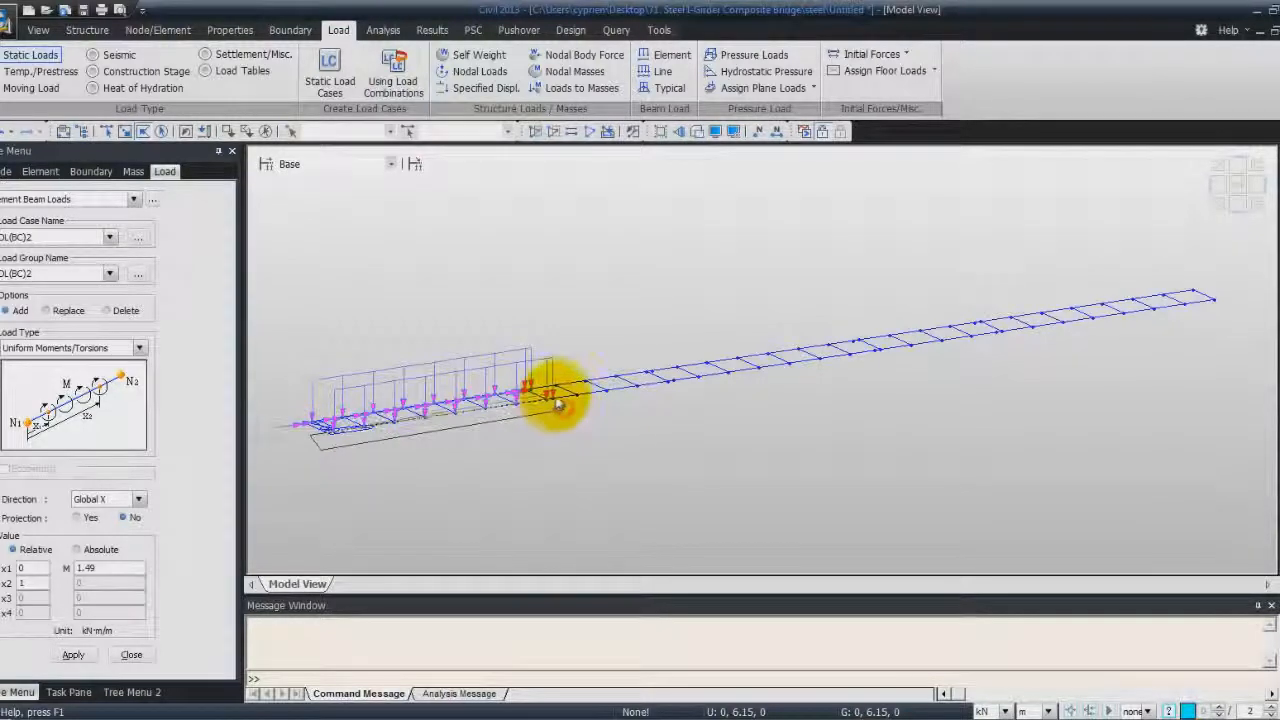
{"action": "left_click", "coordinate": [300, 440]}
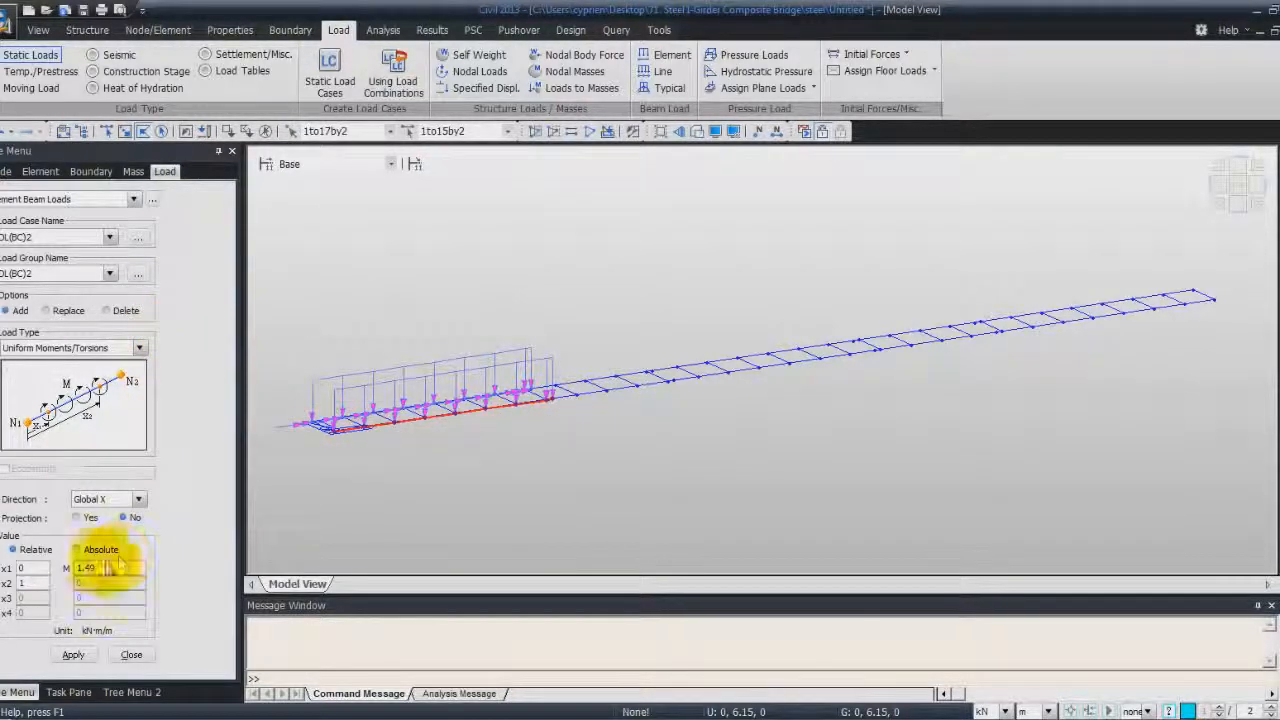
{"action": "type", "text": "1.49"}
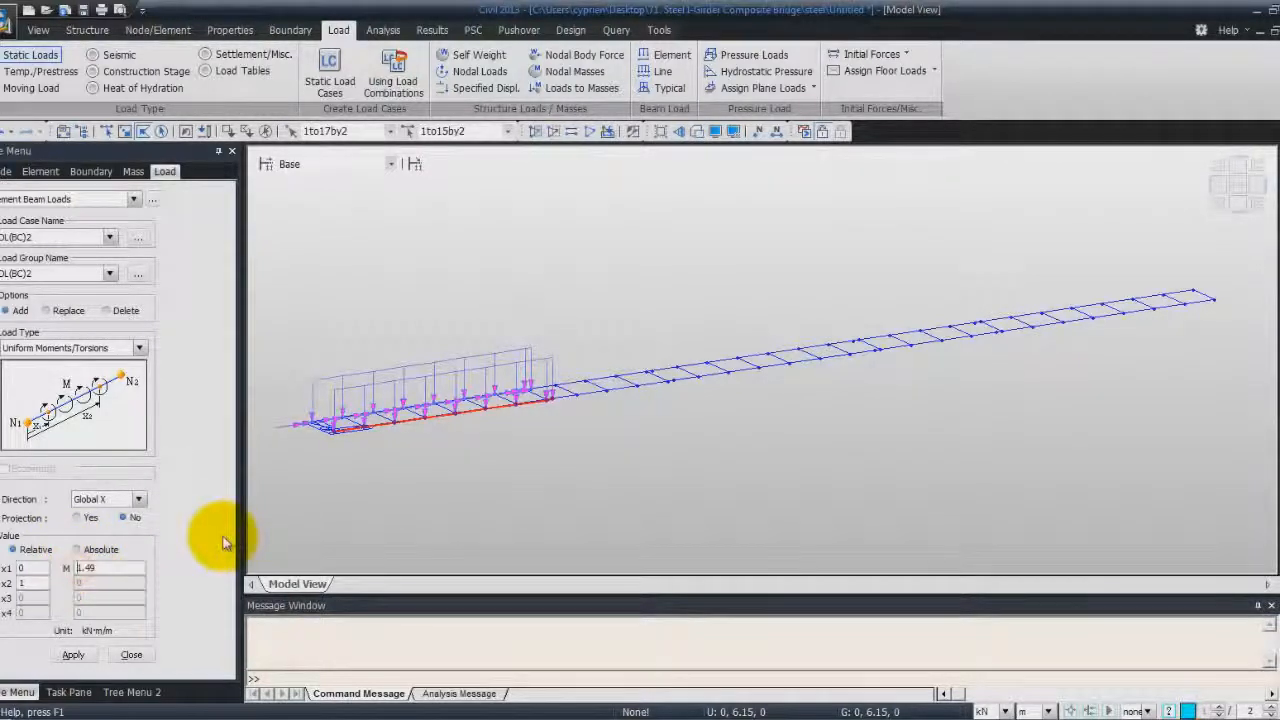
{"action": "left_click", "coordinate": [75, 655]}
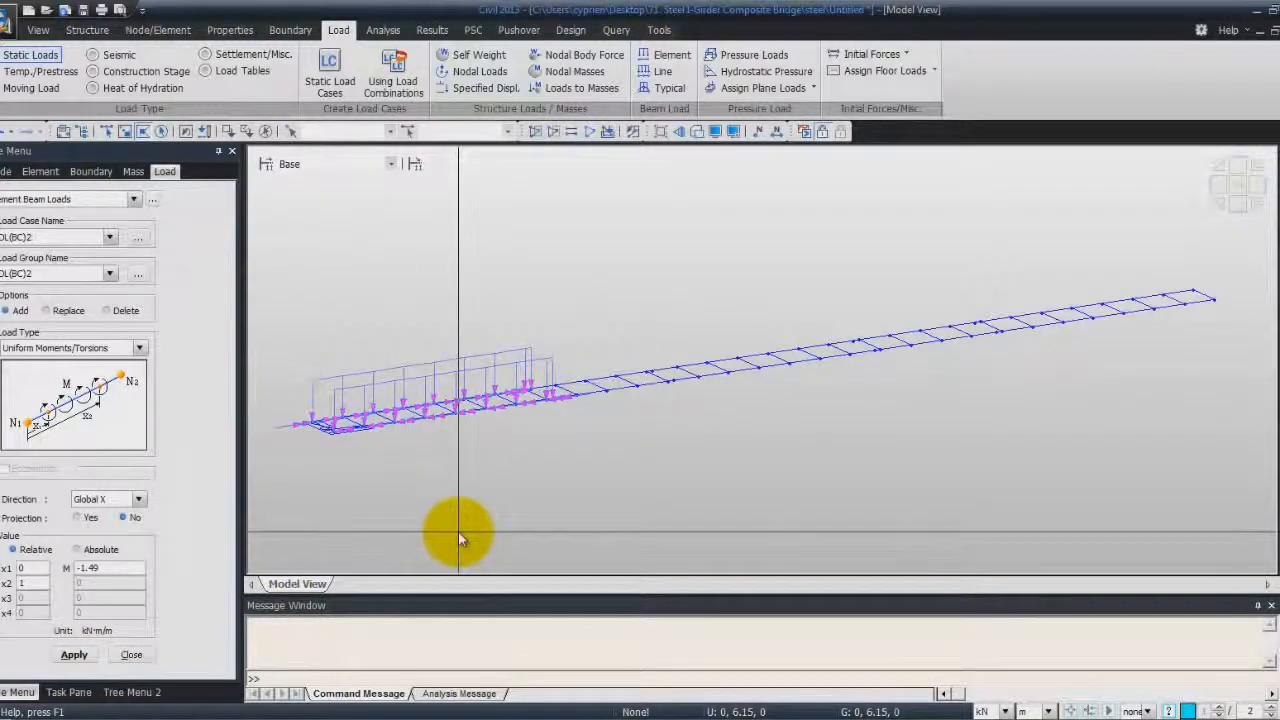
Turn on the display of supports and beam loads in the model view.
{"action": "left_click", "coordinate": [715, 131]}
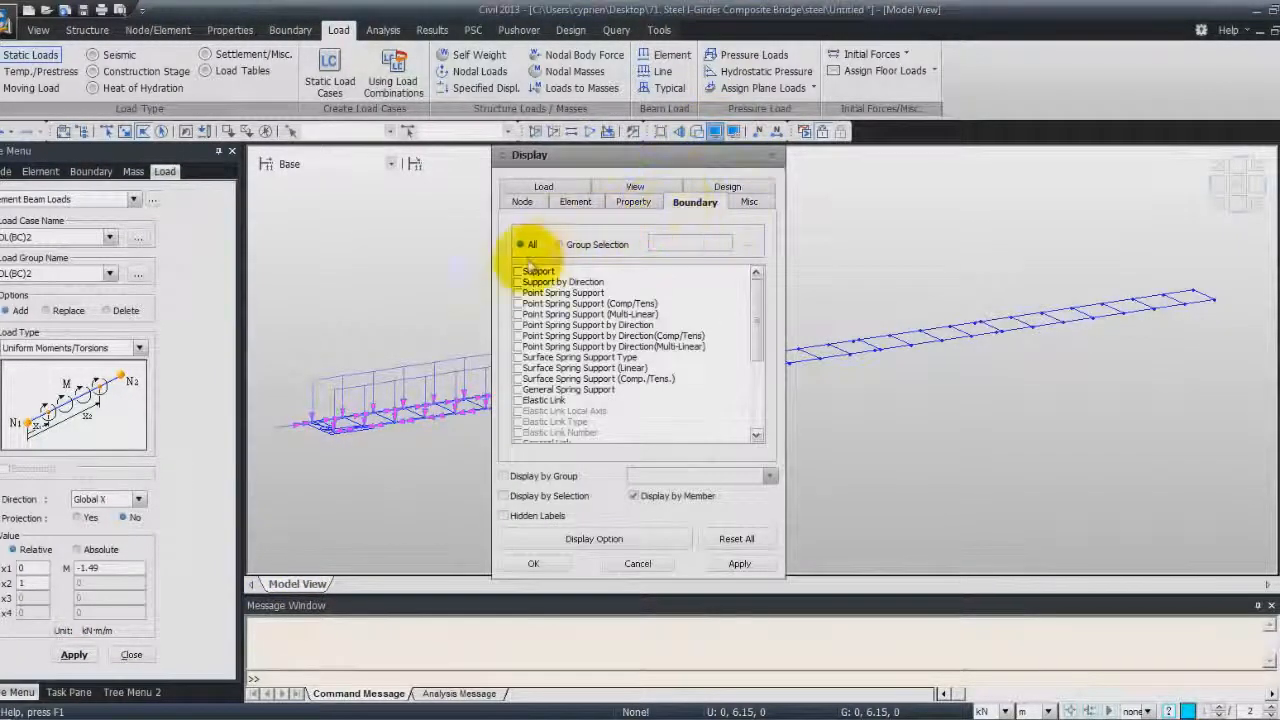
{"action": "left_click", "coordinate": [517, 271]}
{"action": "left_click", "coordinate": [531, 562]}
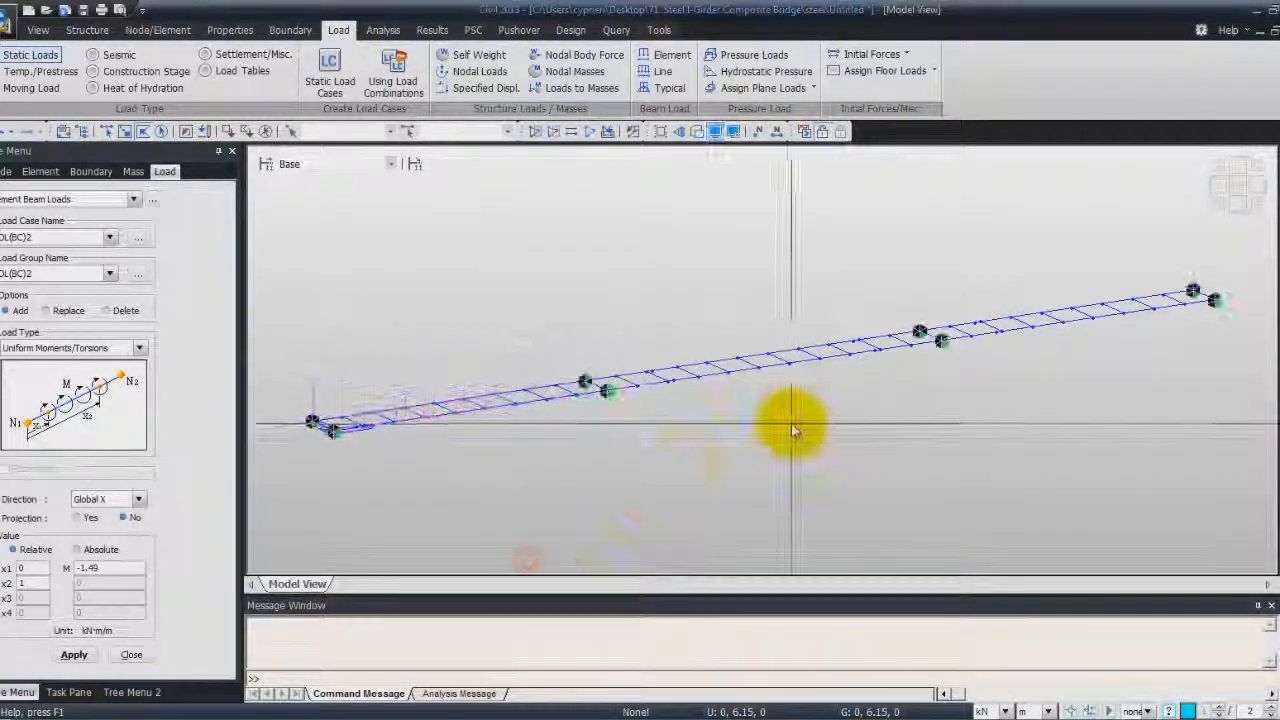
{"action": "left_click", "coordinate": [716, 132]}
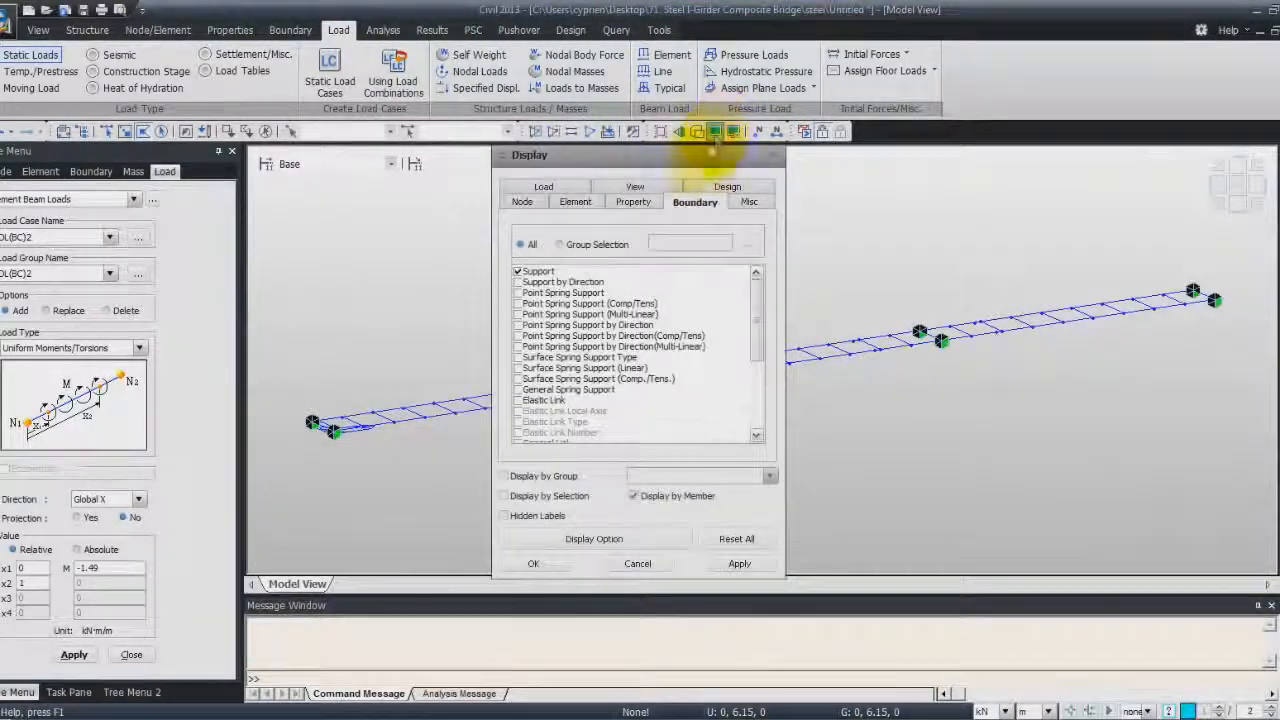
{"action": "left_click", "coordinate": [545, 188]}
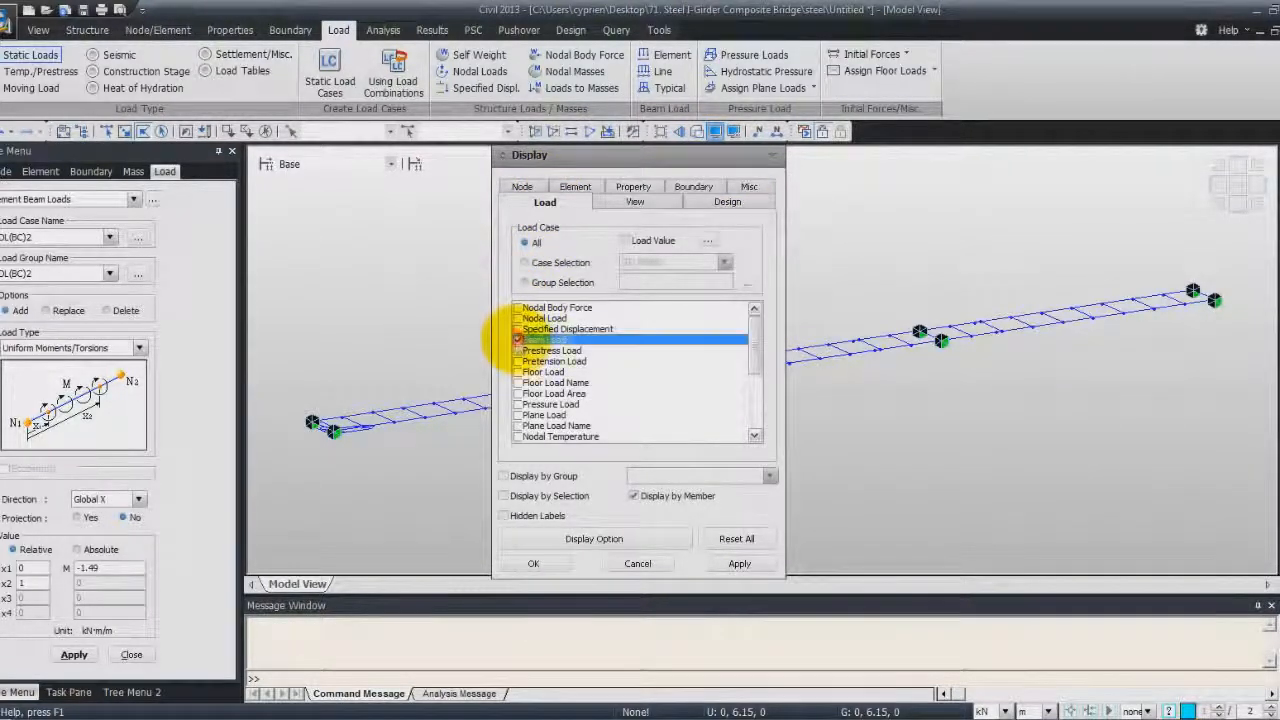
{"action": "left_click", "coordinate": [533, 563]}
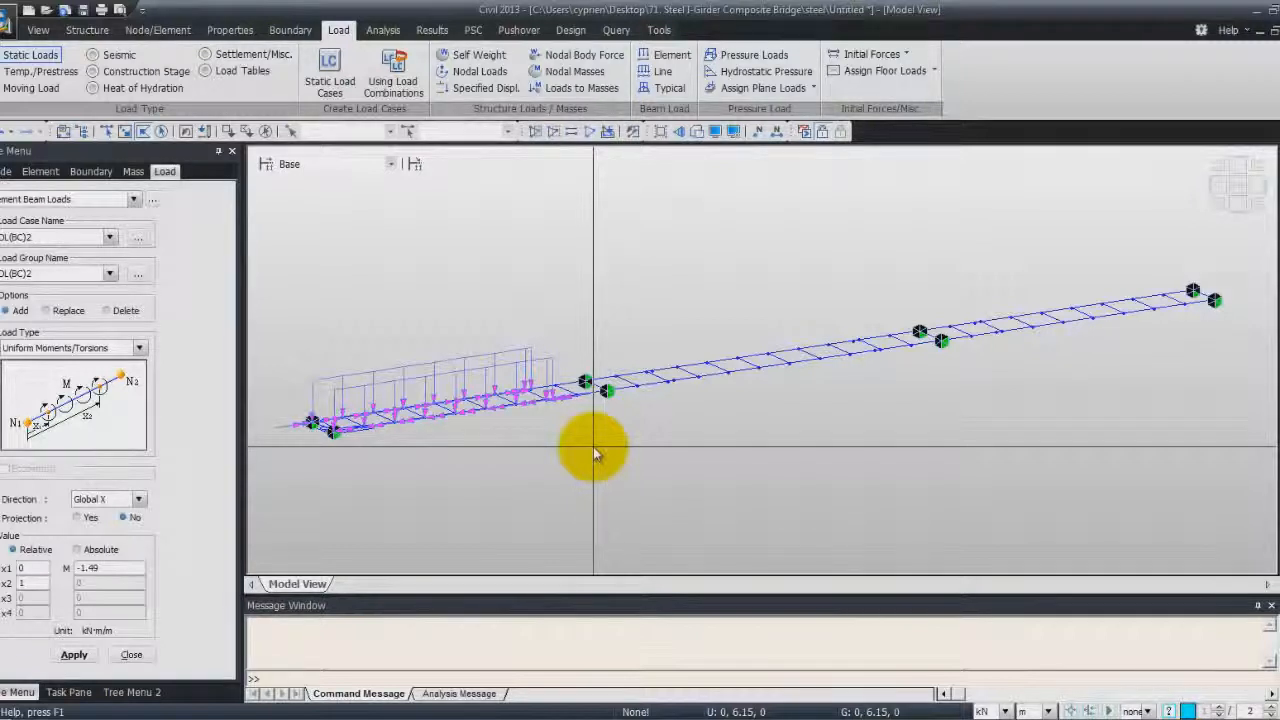
Set the element beam load to load case DL(BC)3, load group DL(BC)3 and load type Uniform Loads.
{"action": "left_click", "coordinate": [109, 237]}
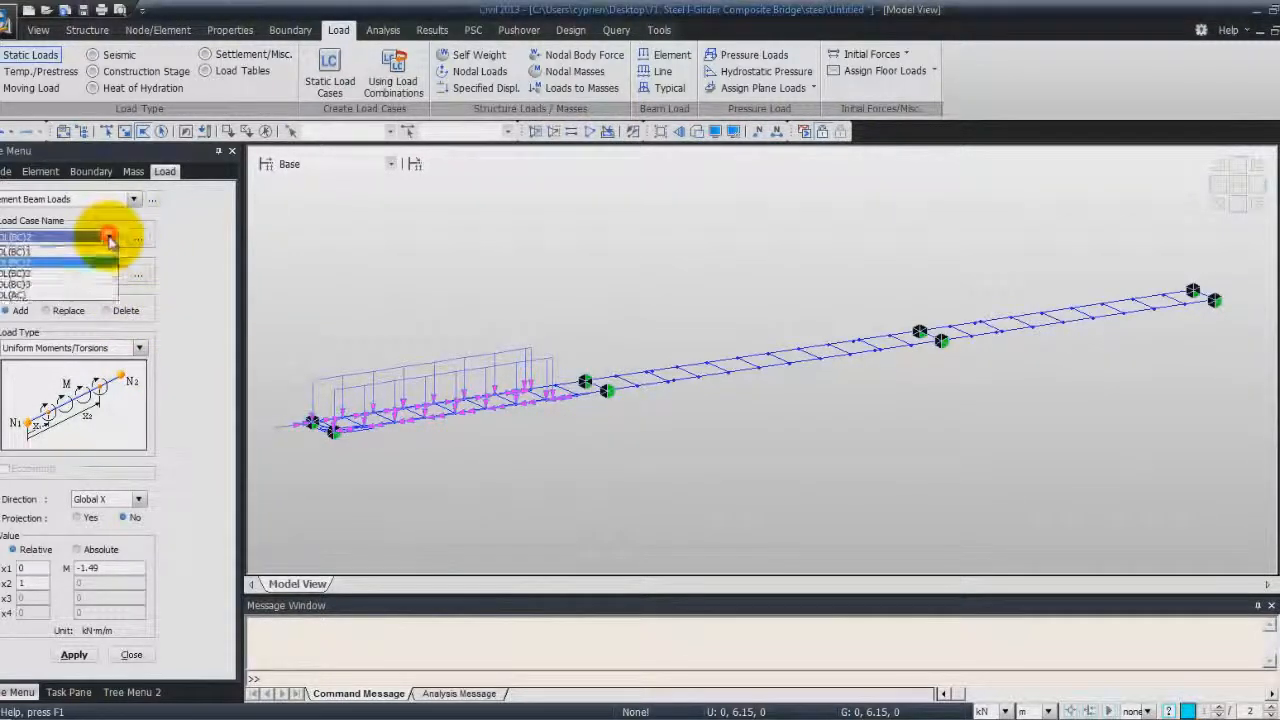
{"action": "left_click", "coordinate": [77, 274]}
{"action": "left_click", "coordinate": [110, 274]}
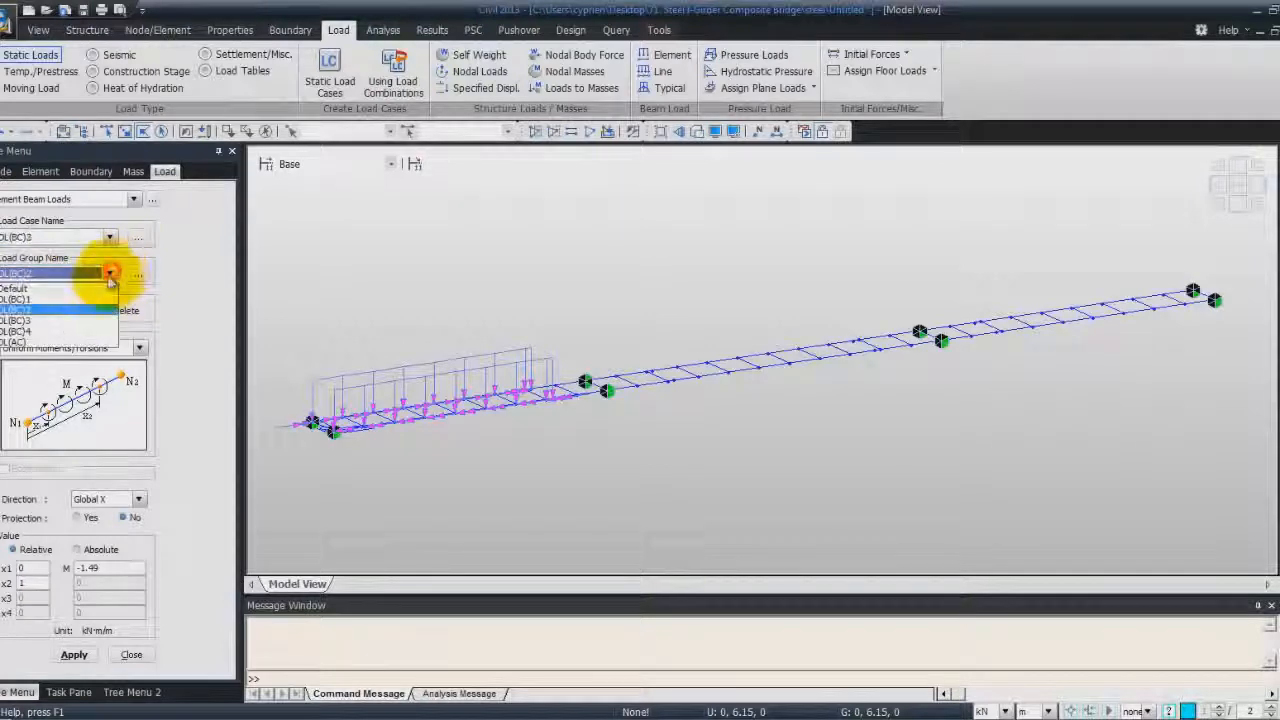
{"action": "left_click", "coordinate": [95, 322]}
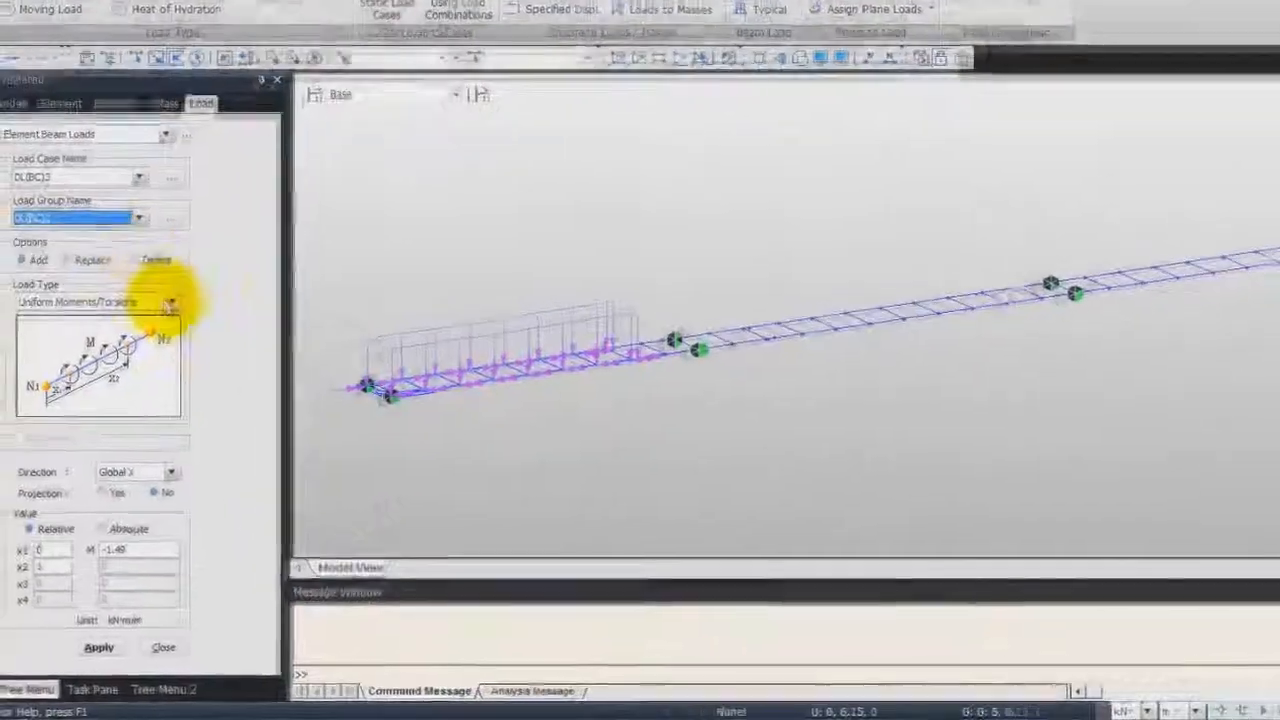
{"action": "left_click", "coordinate": [139, 347]}
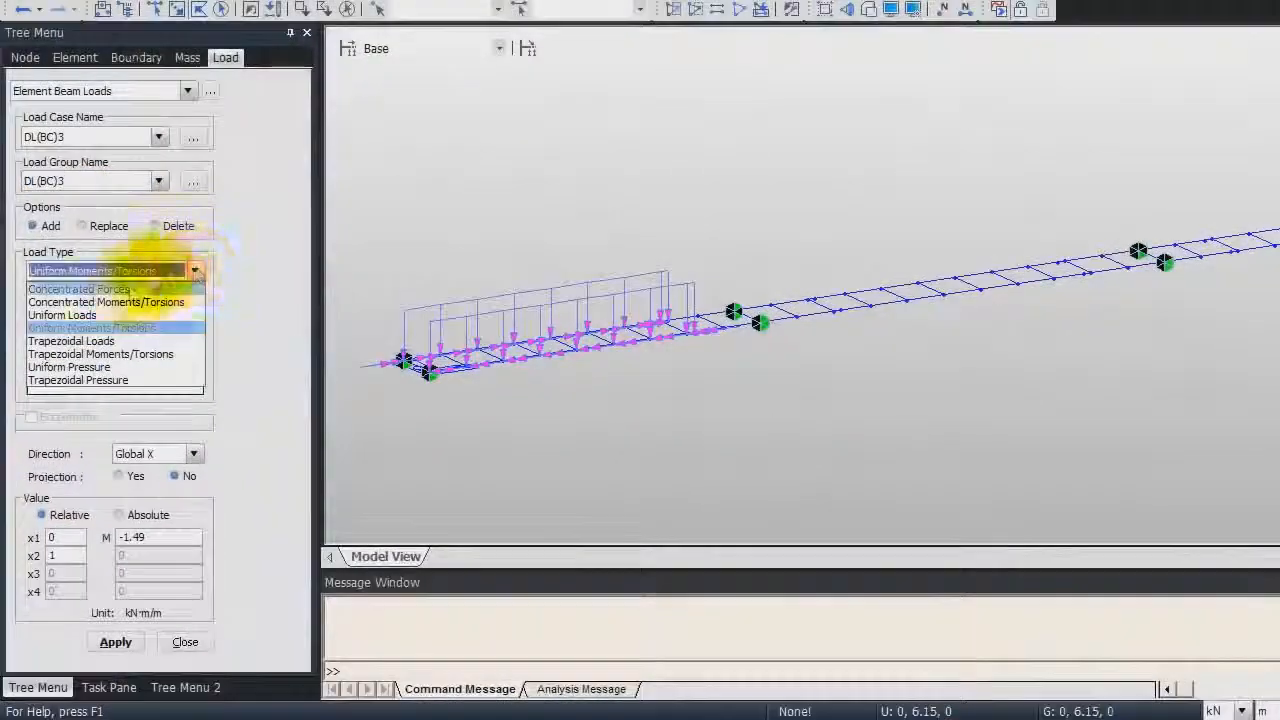
{"action": "left_click", "coordinate": [113, 322]}
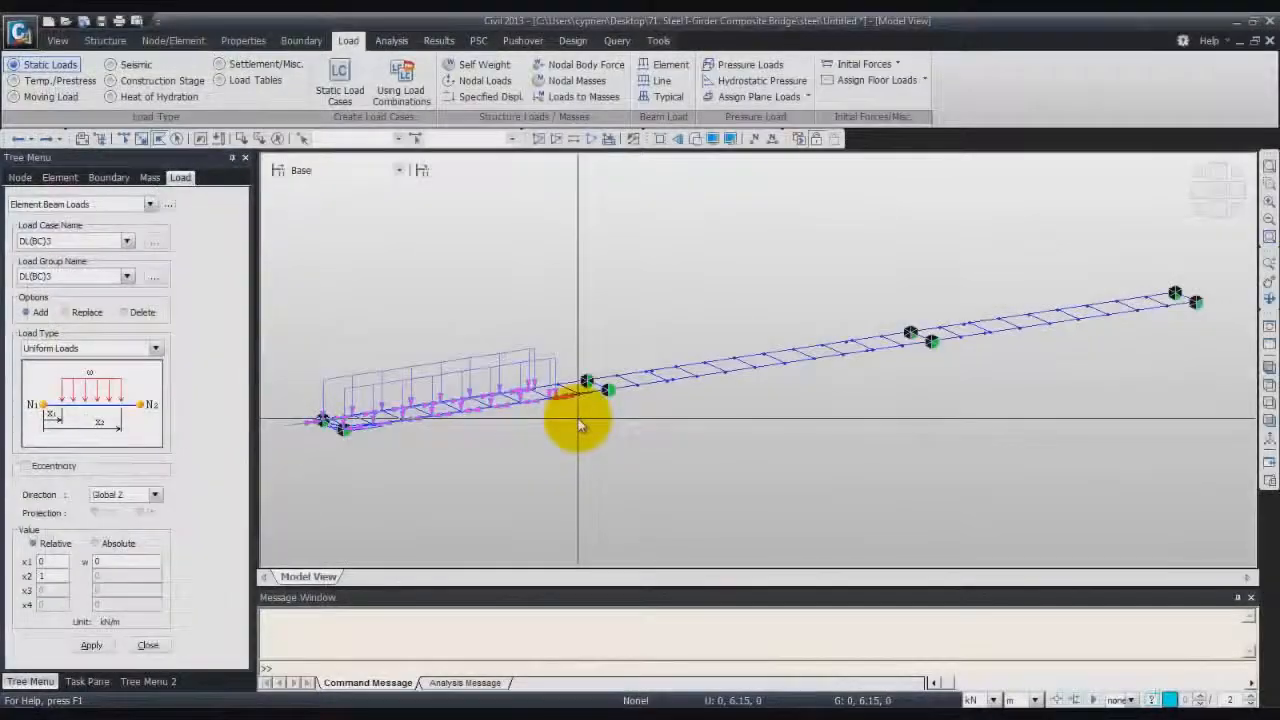
Select girder elements 17to48 by section identity and apply a uniform Global Z load of -38.96 kN/m to them.
{"action": "left_click", "coordinate": [415, 135]}
{"action": "left_click", "coordinate": [139, 138]}
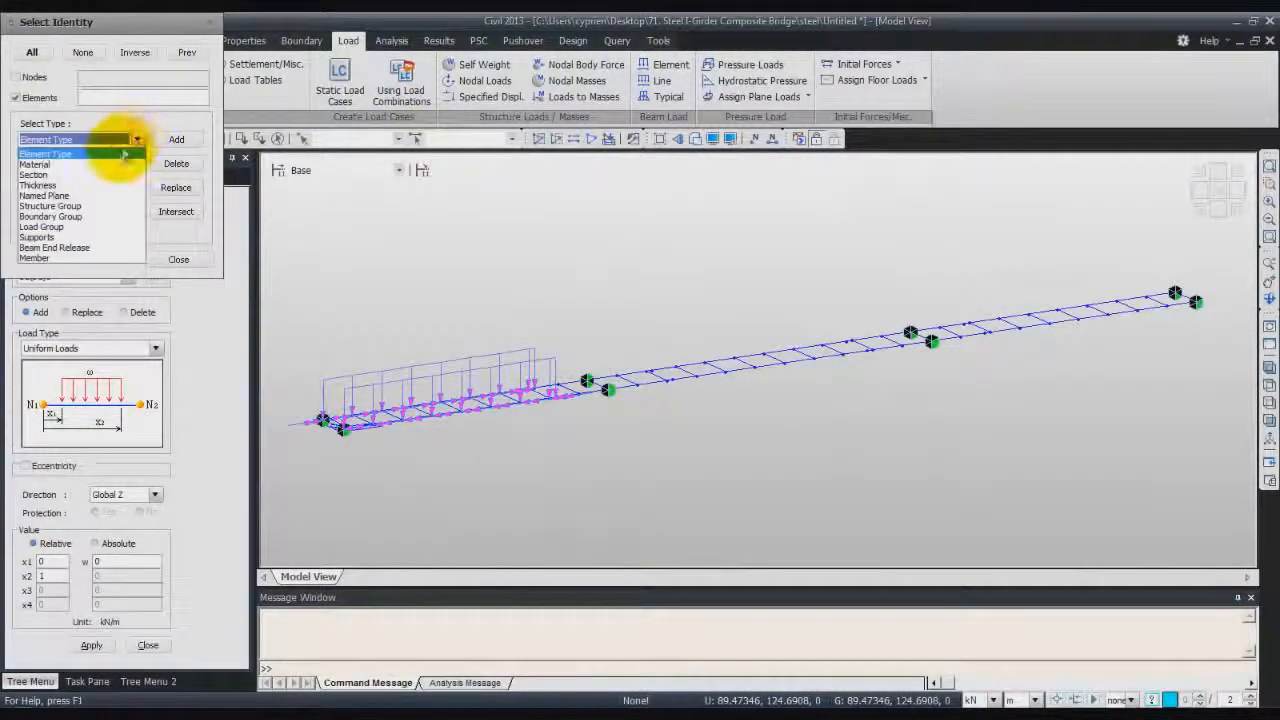
{"action": "left_click", "coordinate": [110, 175]}
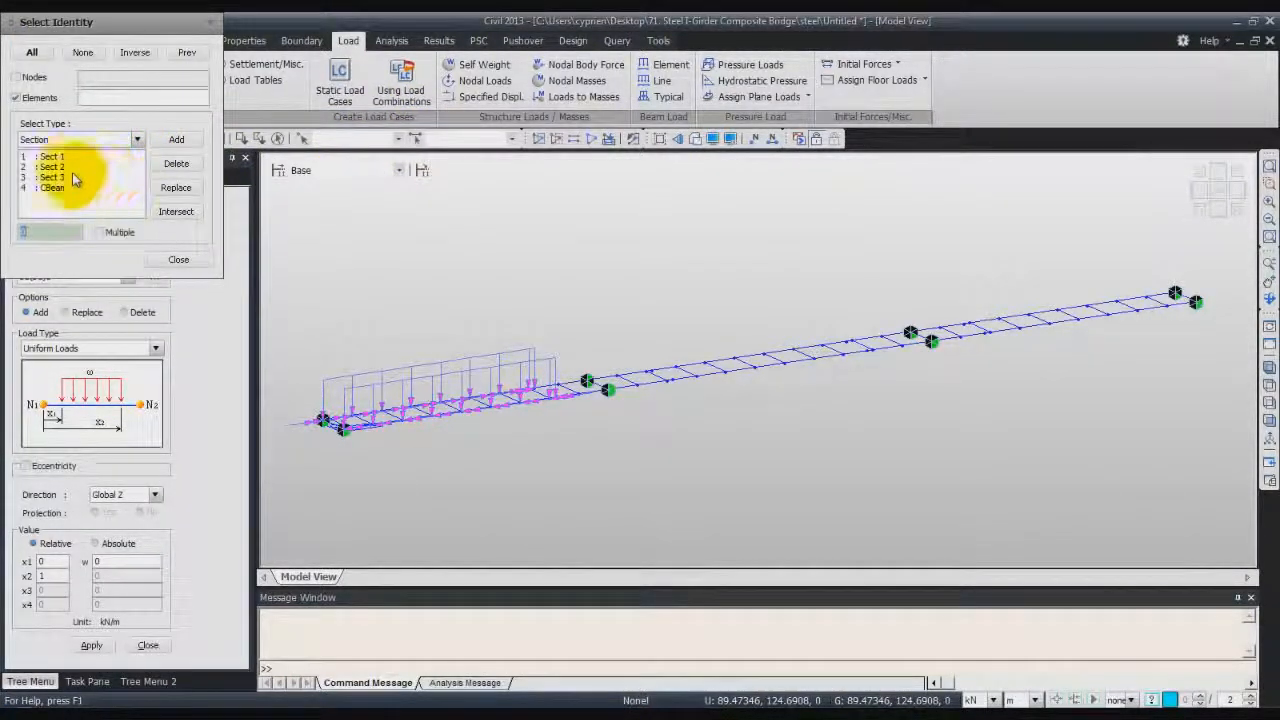
{"action": "left_click", "coordinate": [165, 150]}
{"action": "left_click", "coordinate": [178, 259]}
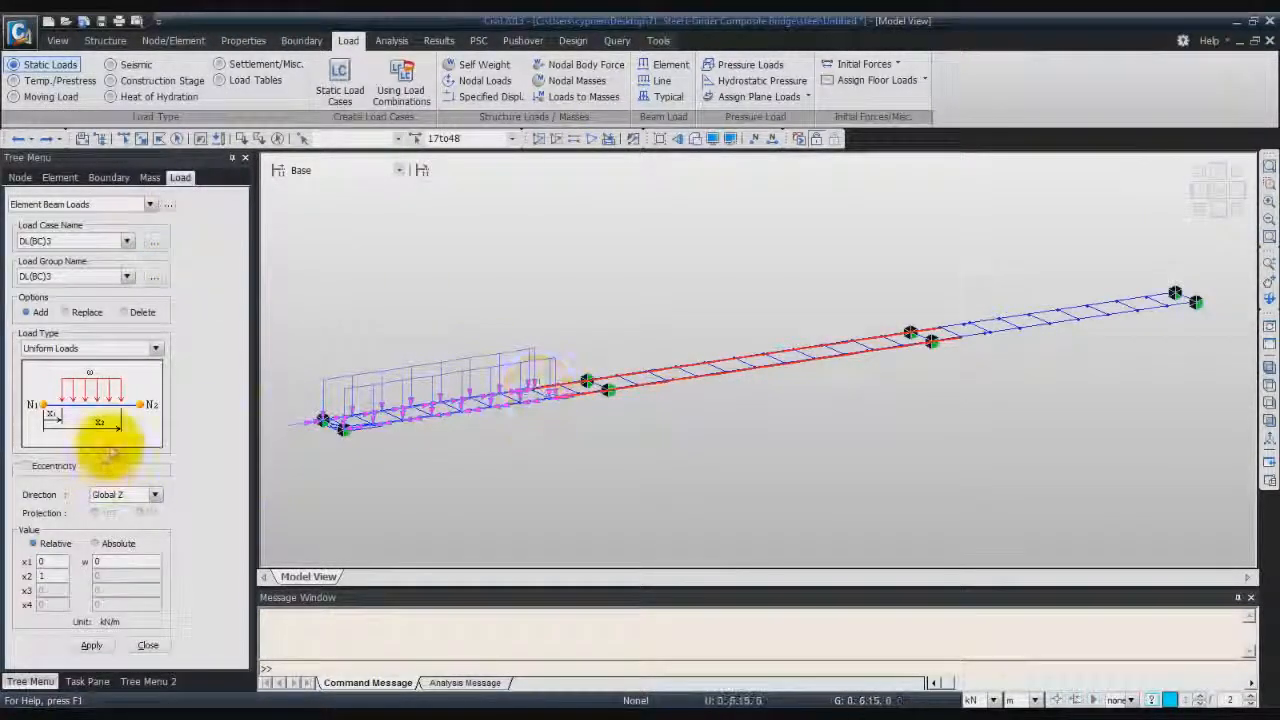
{"action": "left_click", "coordinate": [128, 561]}
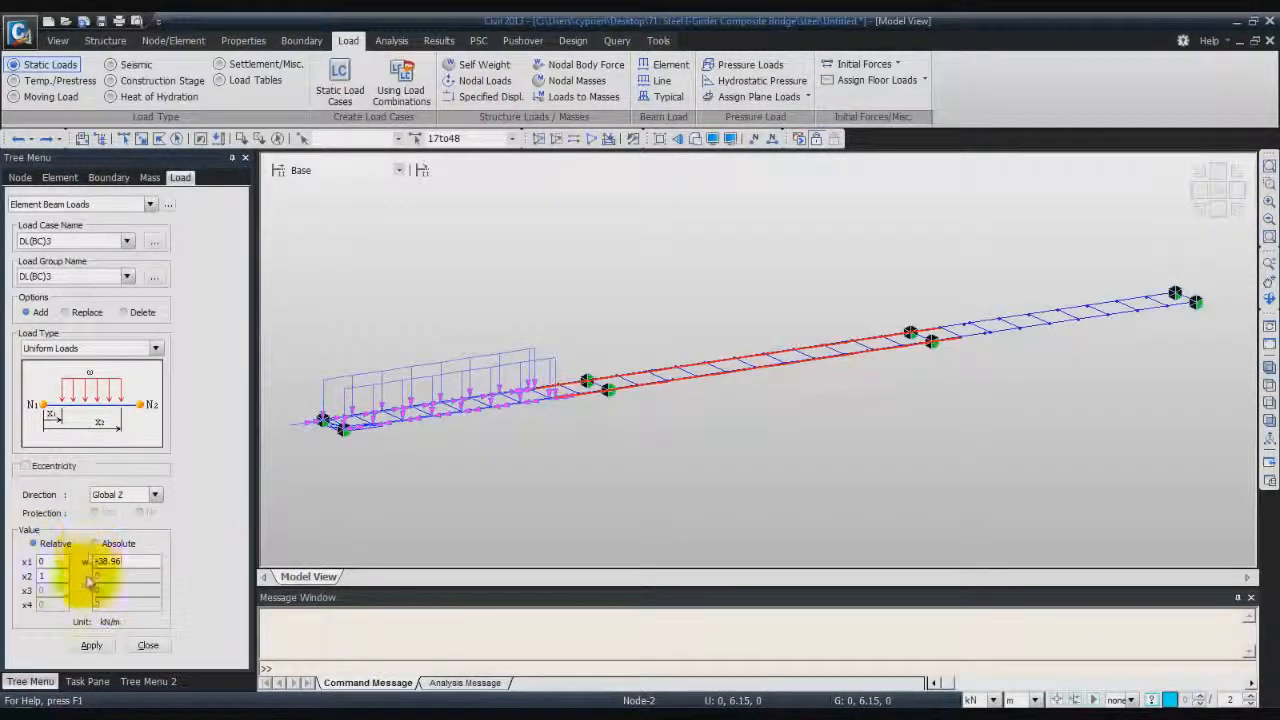
{"action": "left_click", "coordinate": [91, 645]}
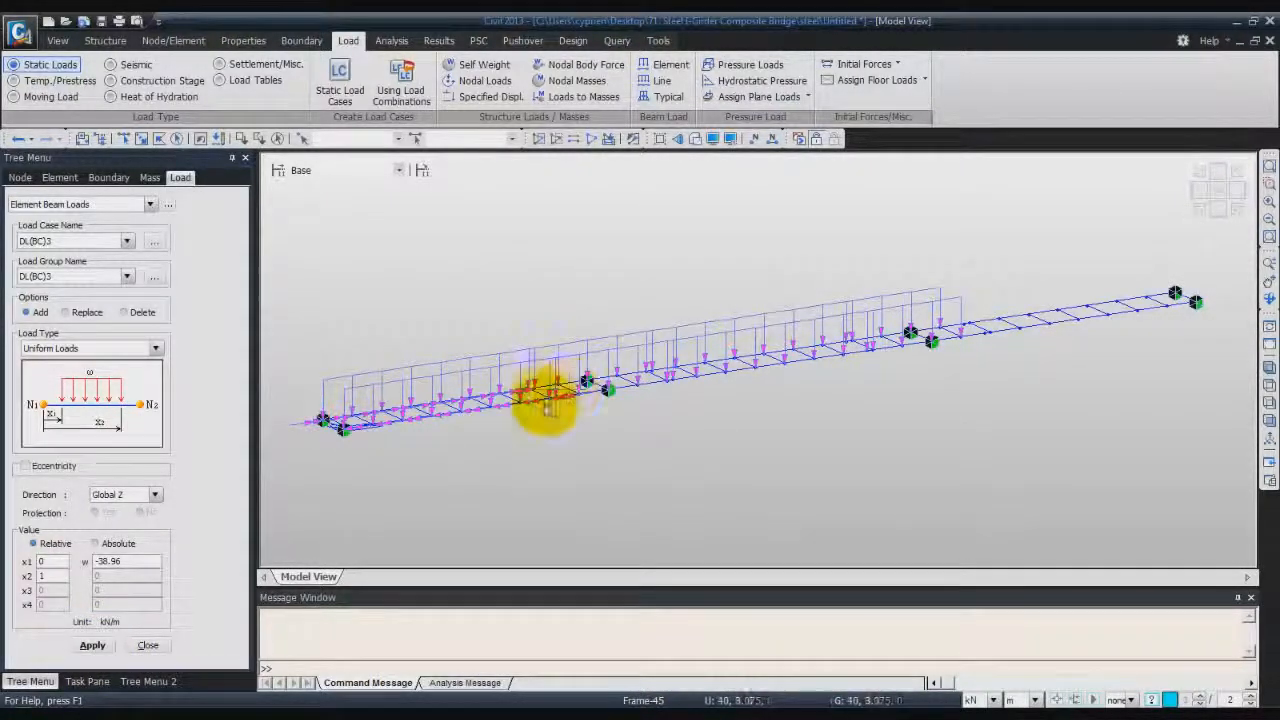
Change the element beam load type to Uniform Moments/Torsions in the Global X direction.
{"action": "left_click", "coordinate": [155, 348]}
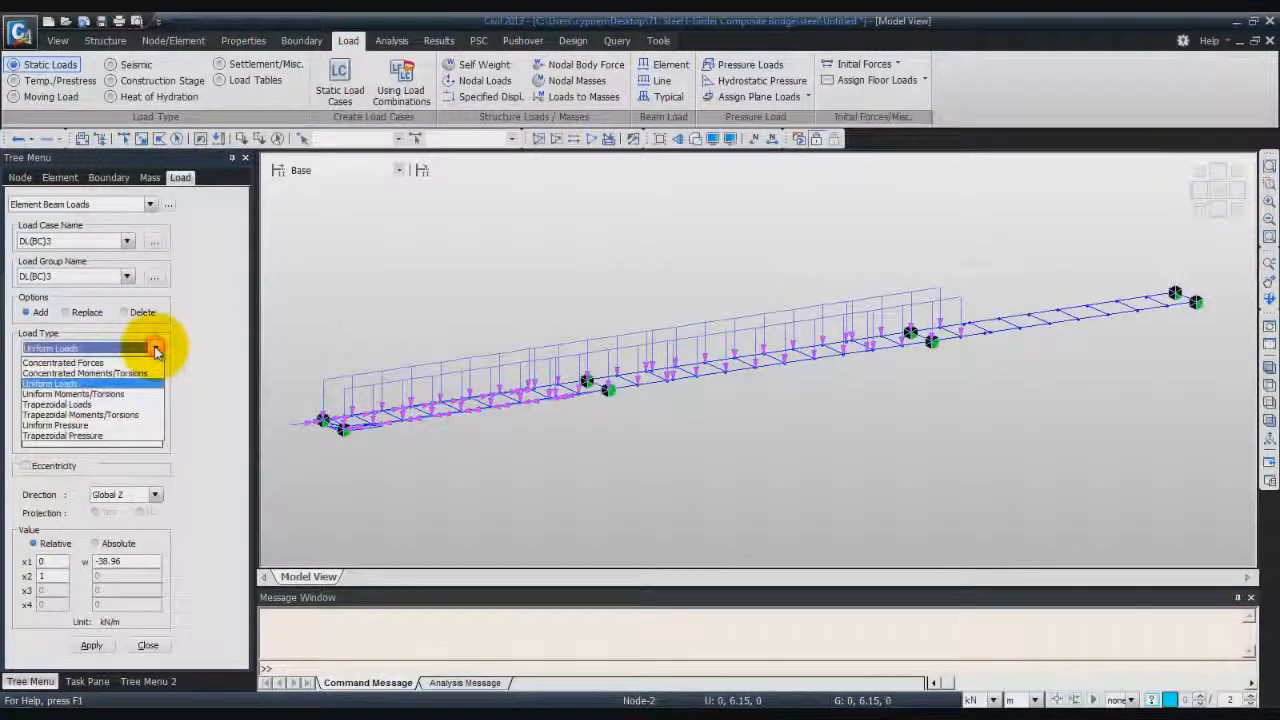
{"action": "left_click", "coordinate": [128, 399]}
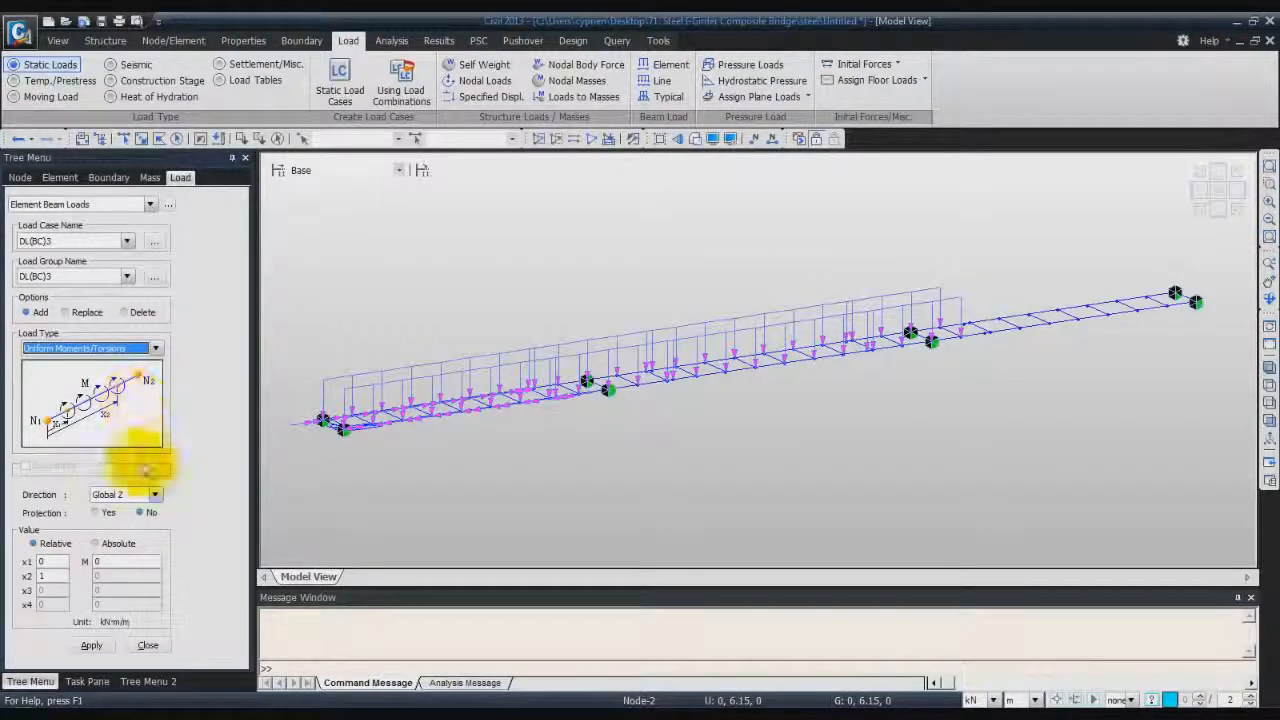
{"action": "left_click", "coordinate": [155, 494]}
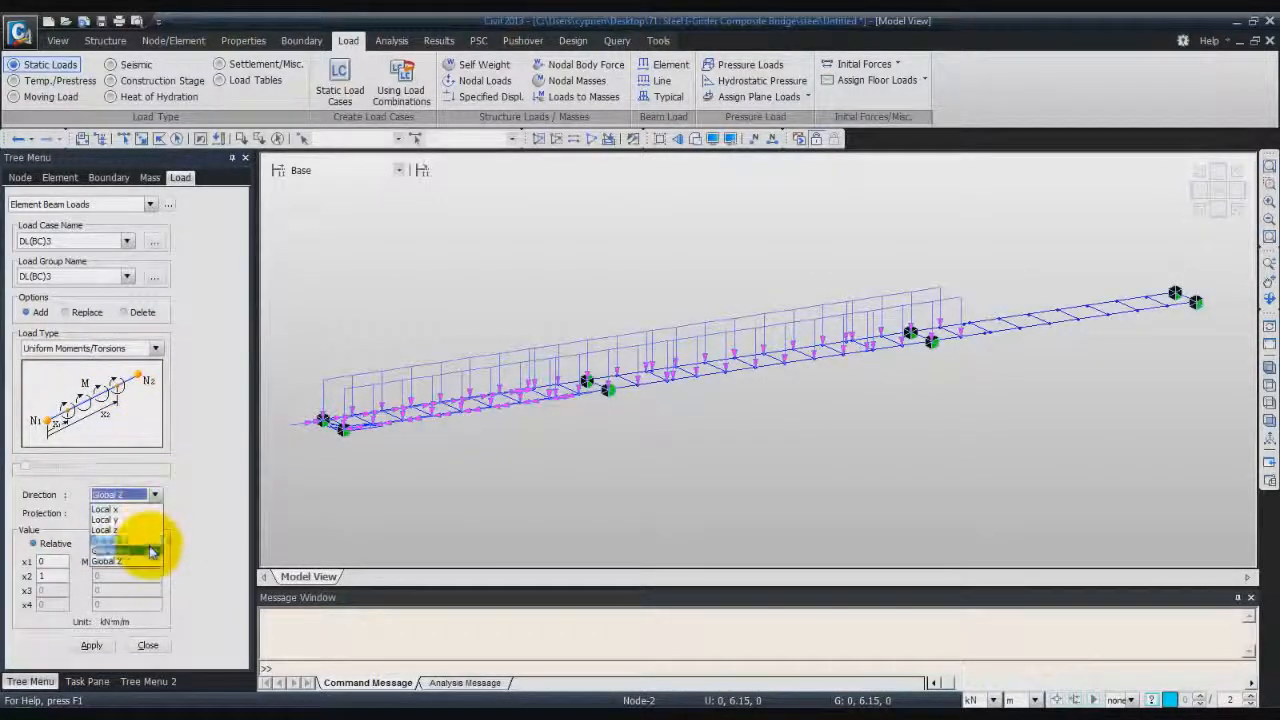
{"action": "left_click", "coordinate": [146, 541]}
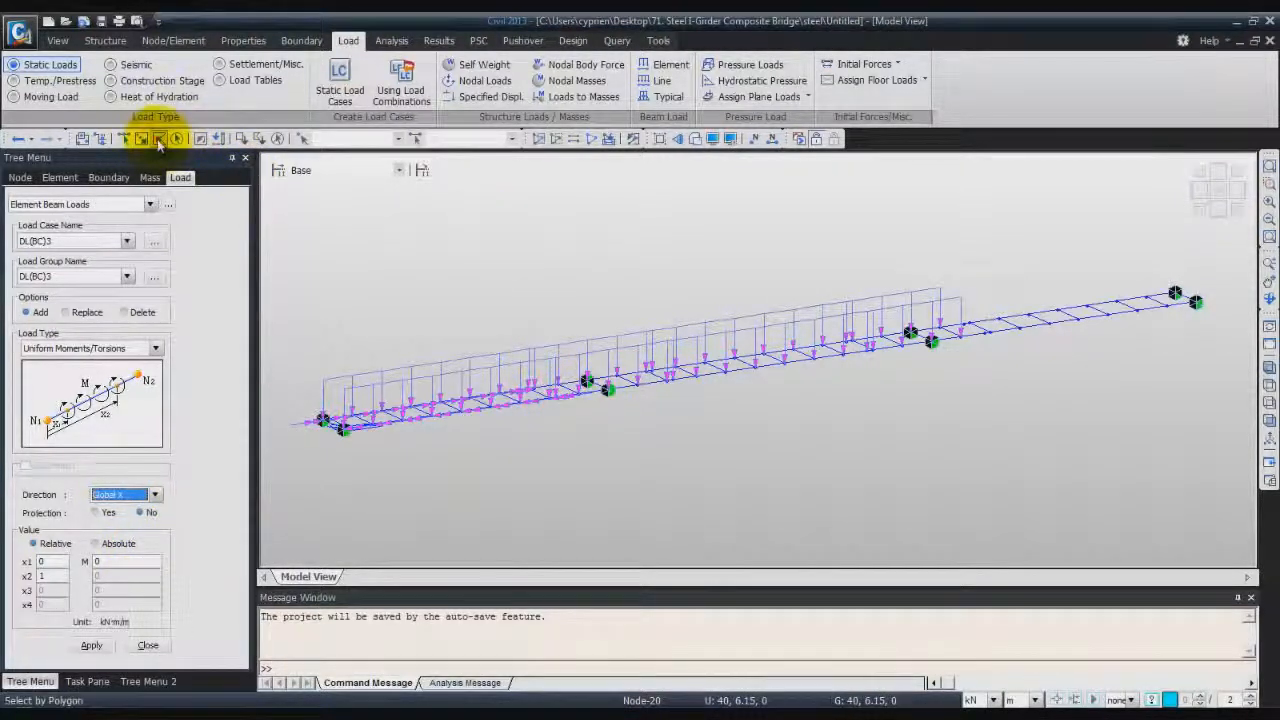
Select the middle segment of the far girder, elements 16to48by2, by polygon and apply a uniform moment/torsion of 1.49 kN·m/m.
{"action": "left_click", "coordinate": [545, 390]}
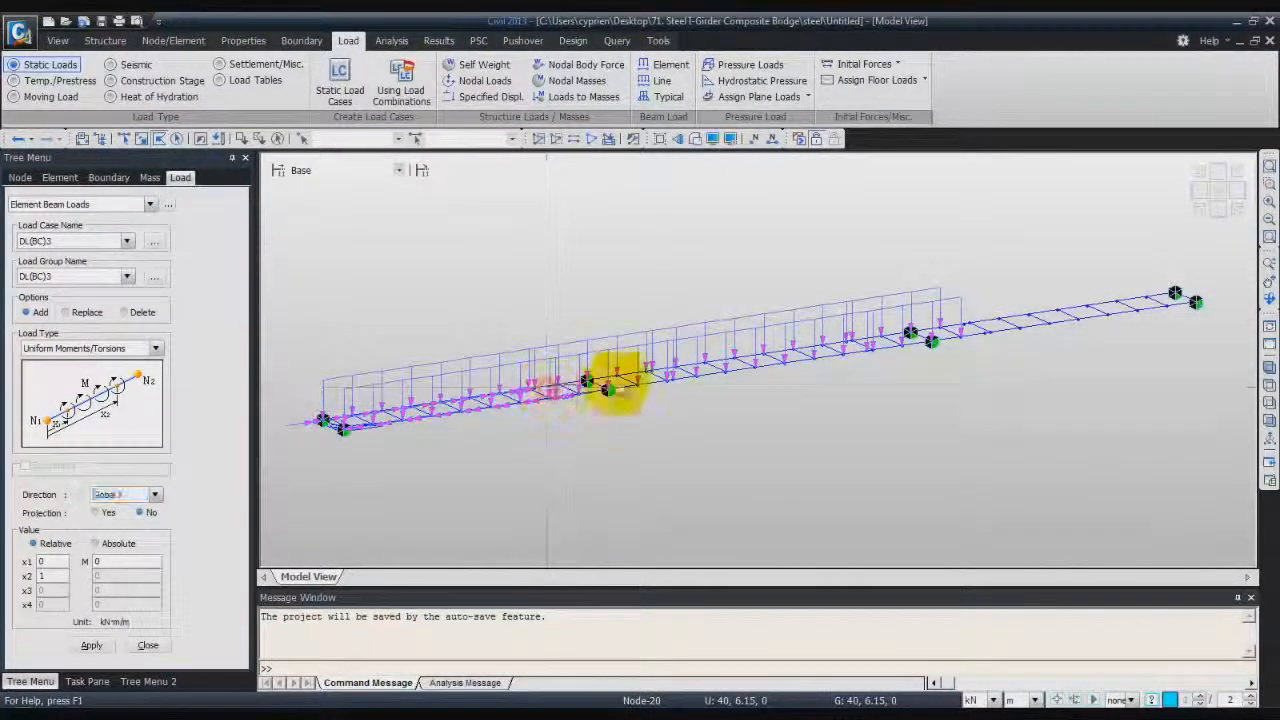
{"action": "left_click", "coordinate": [958, 337]}
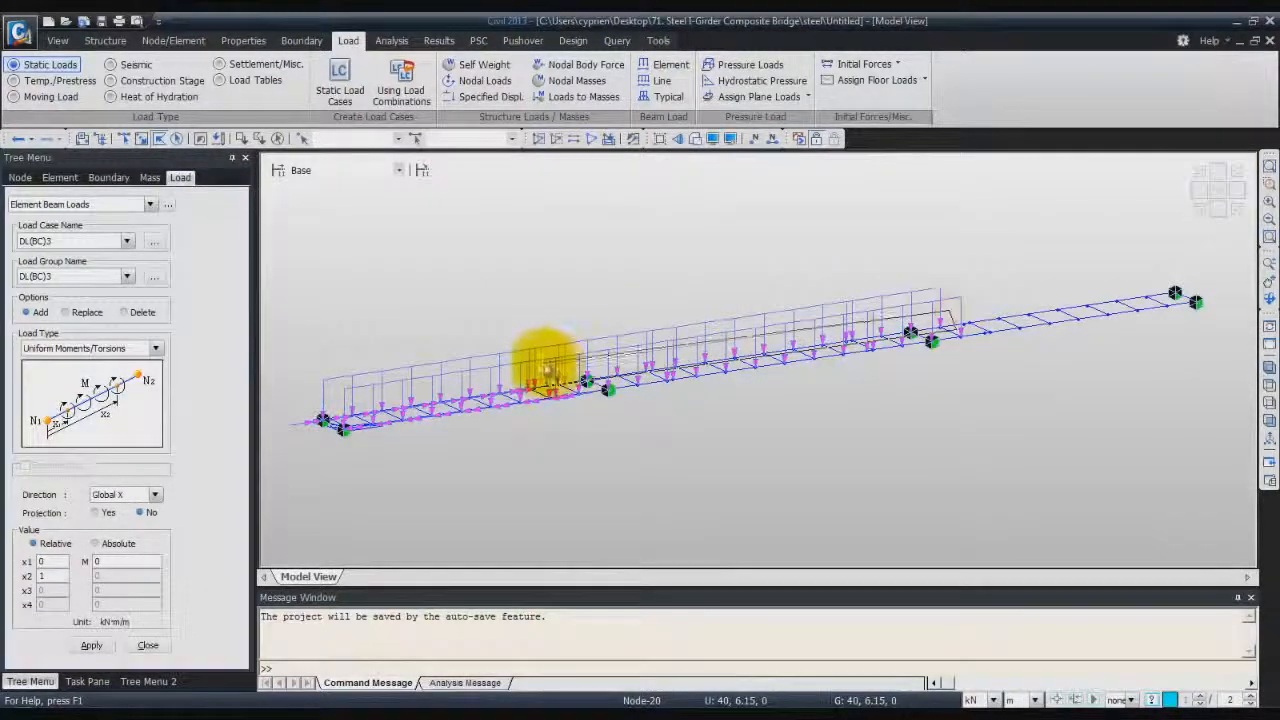
{"action": "double_click", "coordinate": [542, 365]}
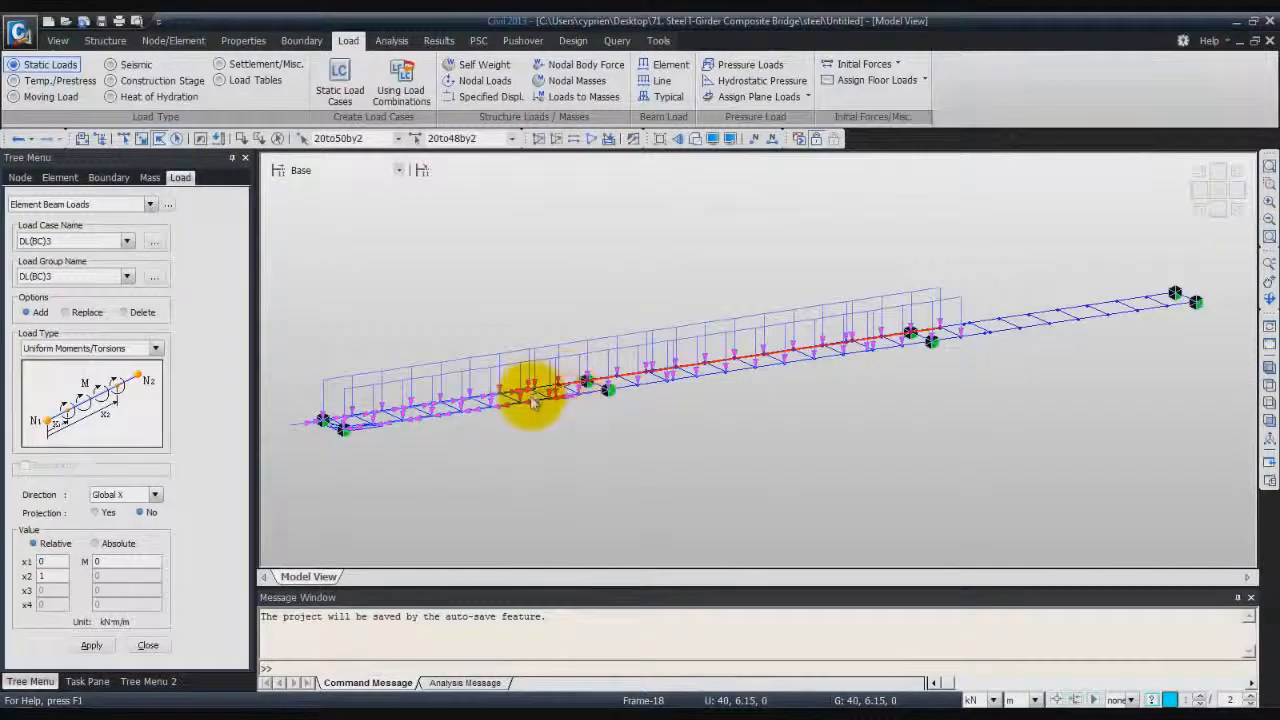
{"action": "double_click", "coordinate": [575, 368]}
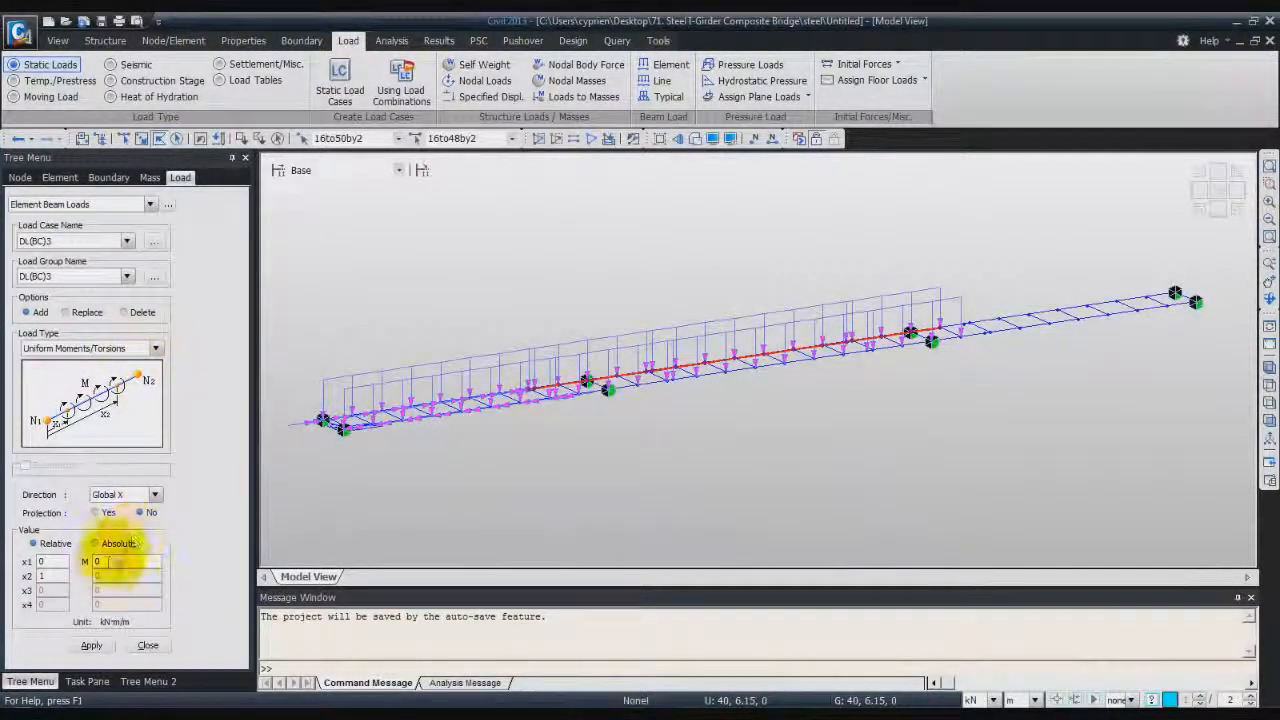
{"action": "left_click", "coordinate": [100, 562]}
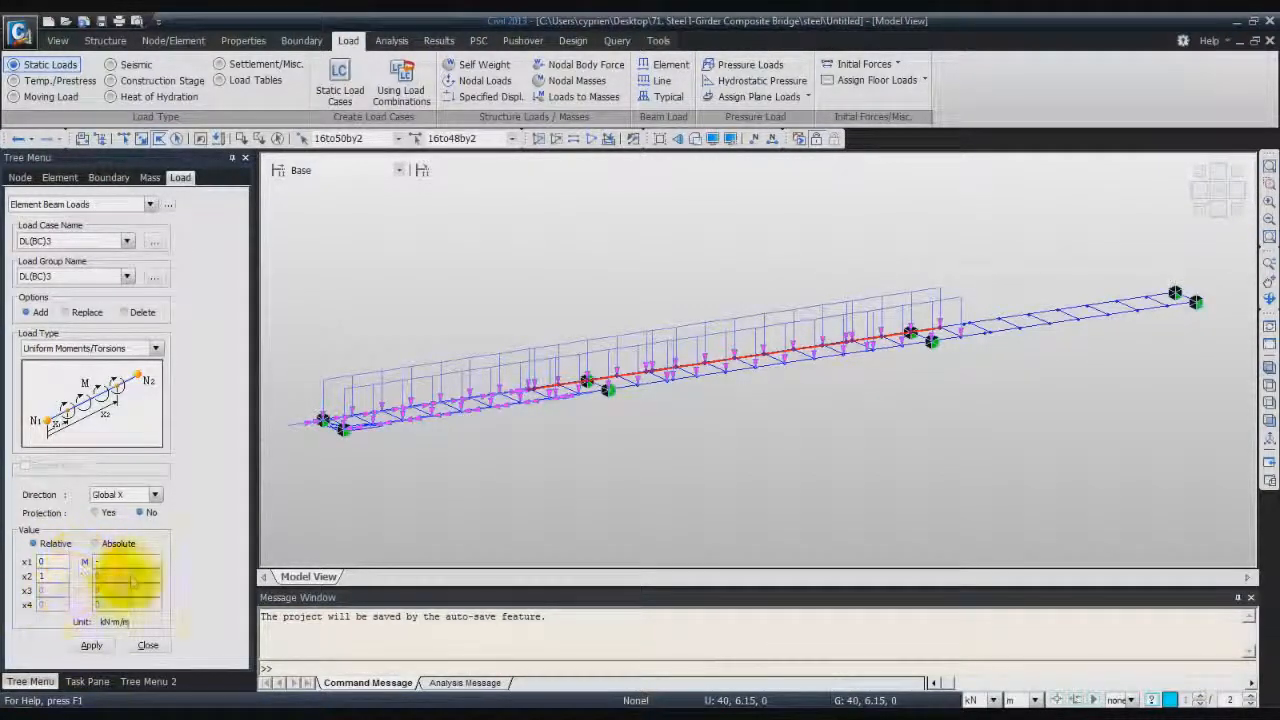
{"action": "left_click_drag", "start_coordinate": [109, 558], "coordinate": [57, 557]}
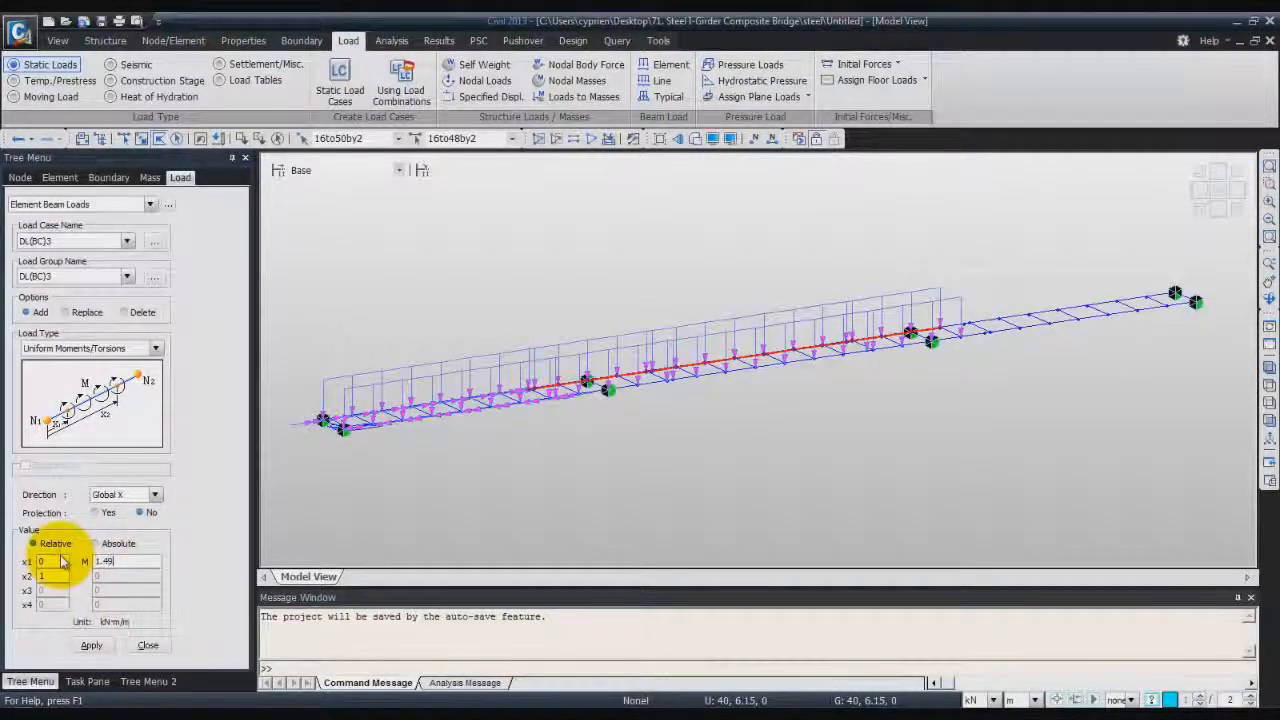
{"action": "left_click", "coordinate": [91, 645]}
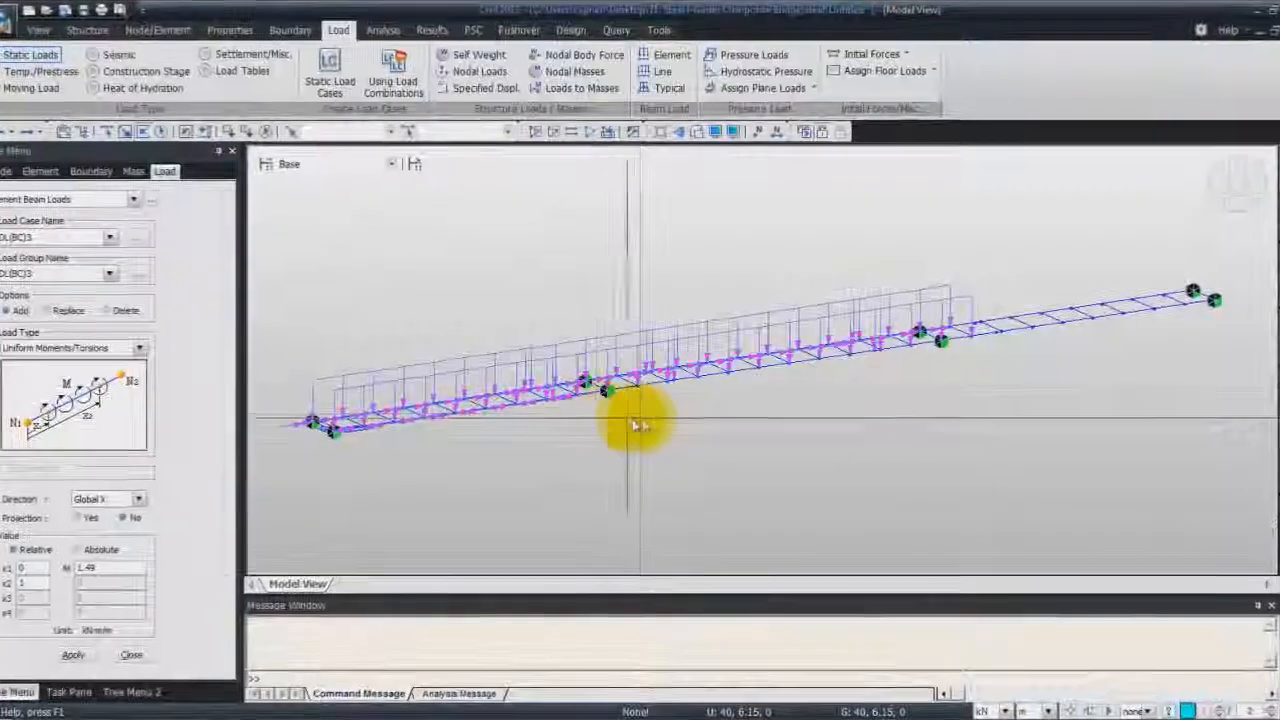
Select the middle segment of the near girder by polygon and apply a Global X uniform moment/torsion of -1.49 kN·m/m.
{"action": "left_click", "coordinate": [565, 391]}
{"action": "left_click", "coordinate": [565, 420]}
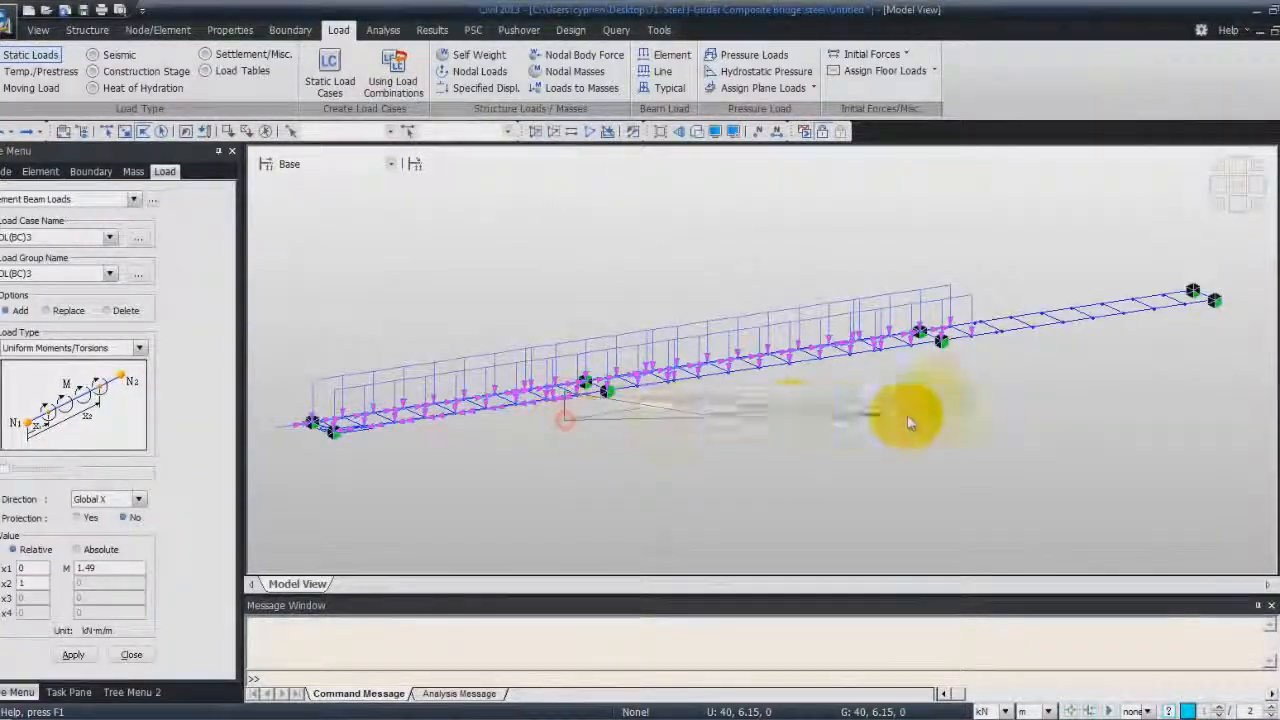
{"action": "double_click", "coordinate": [980, 339]}
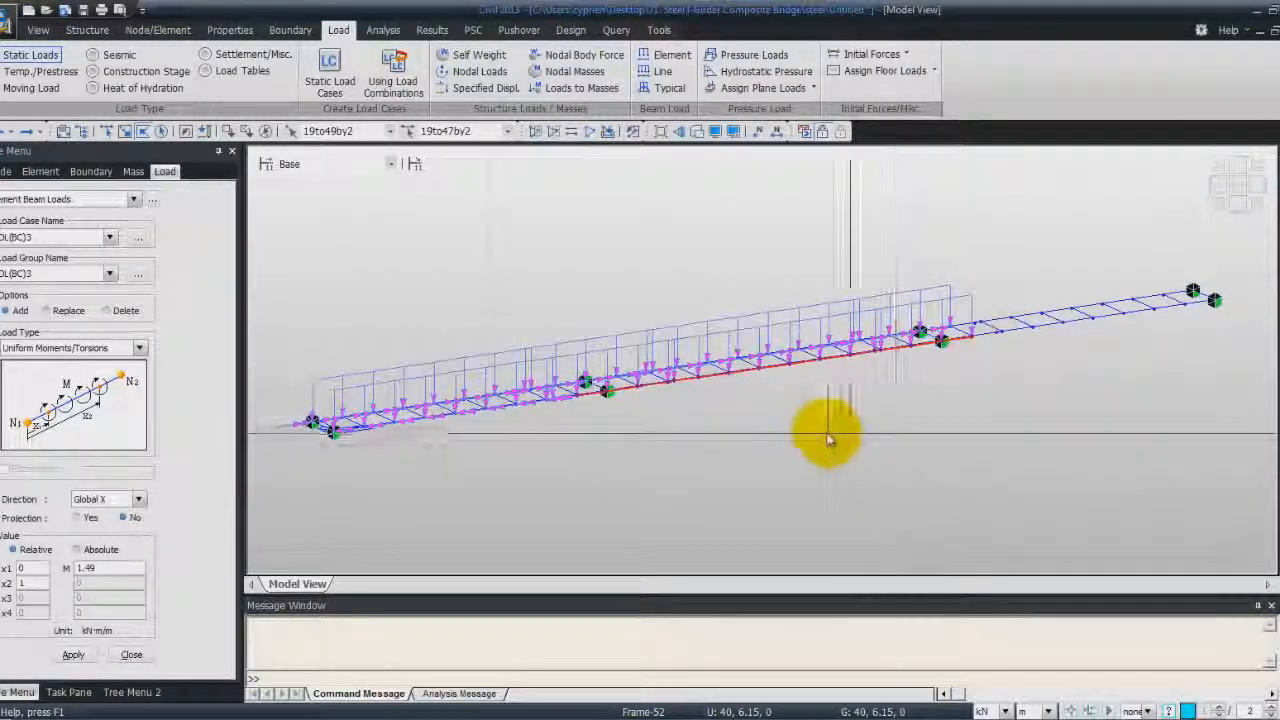
{"action": "left_click_drag", "start_coordinate": [75, 568], "coordinate": [112, 570]}
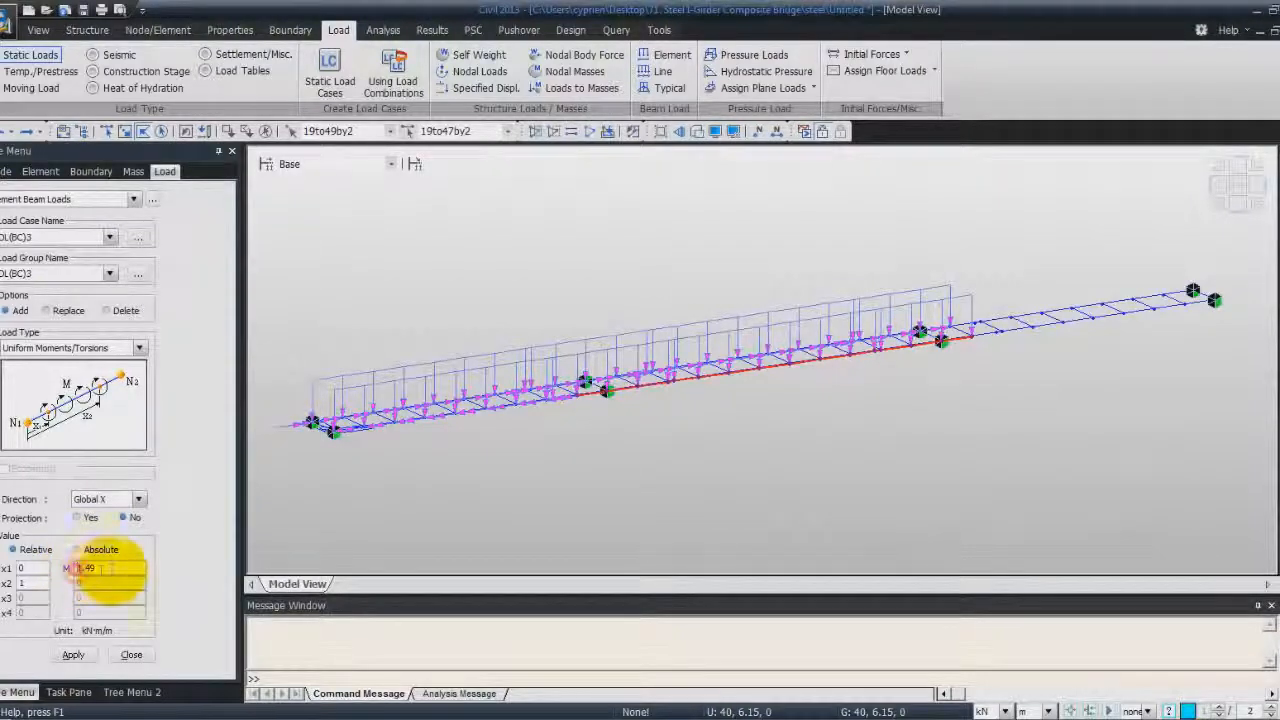
{"action": "type", "text": "-1.49"}
{"action": "left_click", "coordinate": [73, 654]}
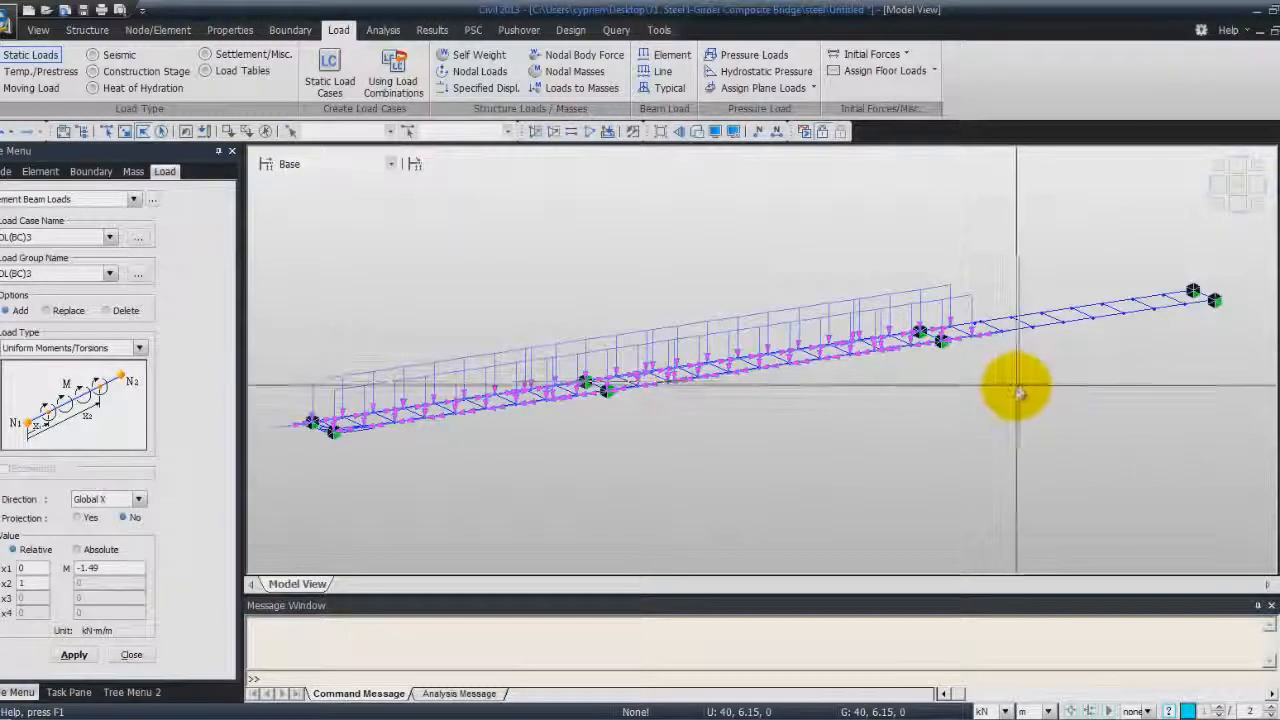
Set the element beam load to load case DL(BC)4 and load group DL(BC)4.
{"action": "left_click", "coordinate": [110, 238]}
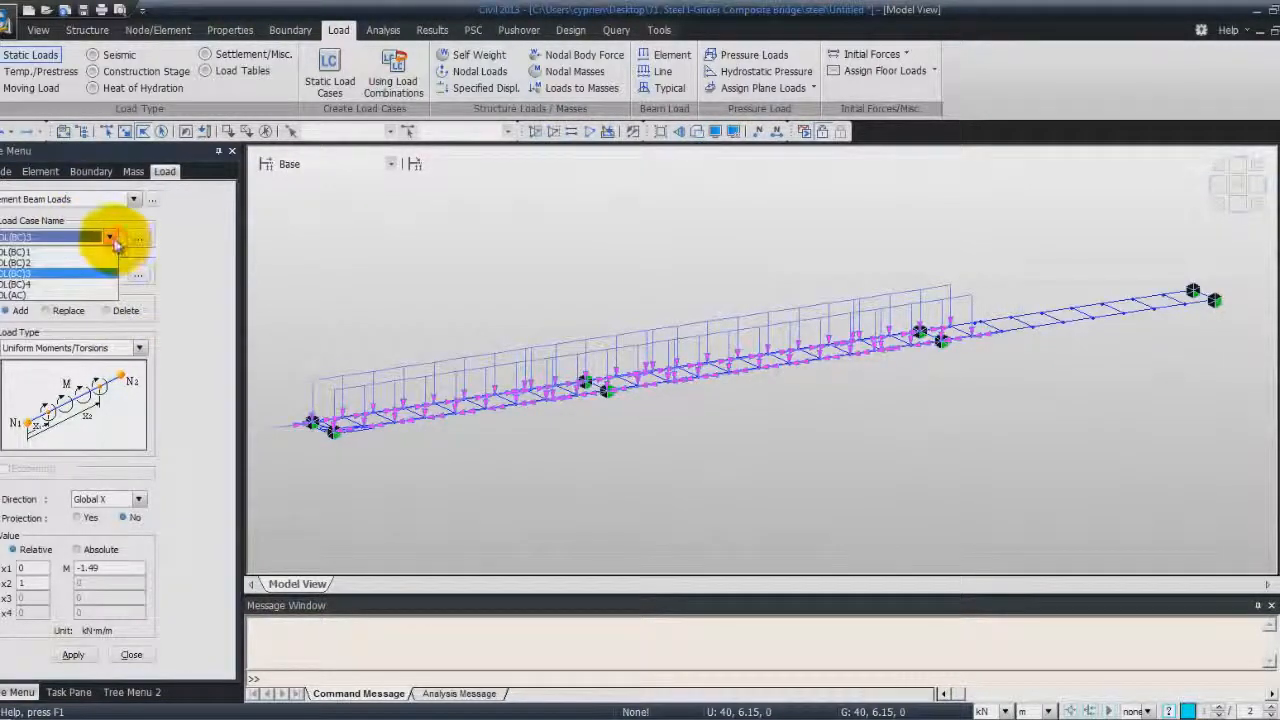
{"action": "left_click", "coordinate": [92, 280]}
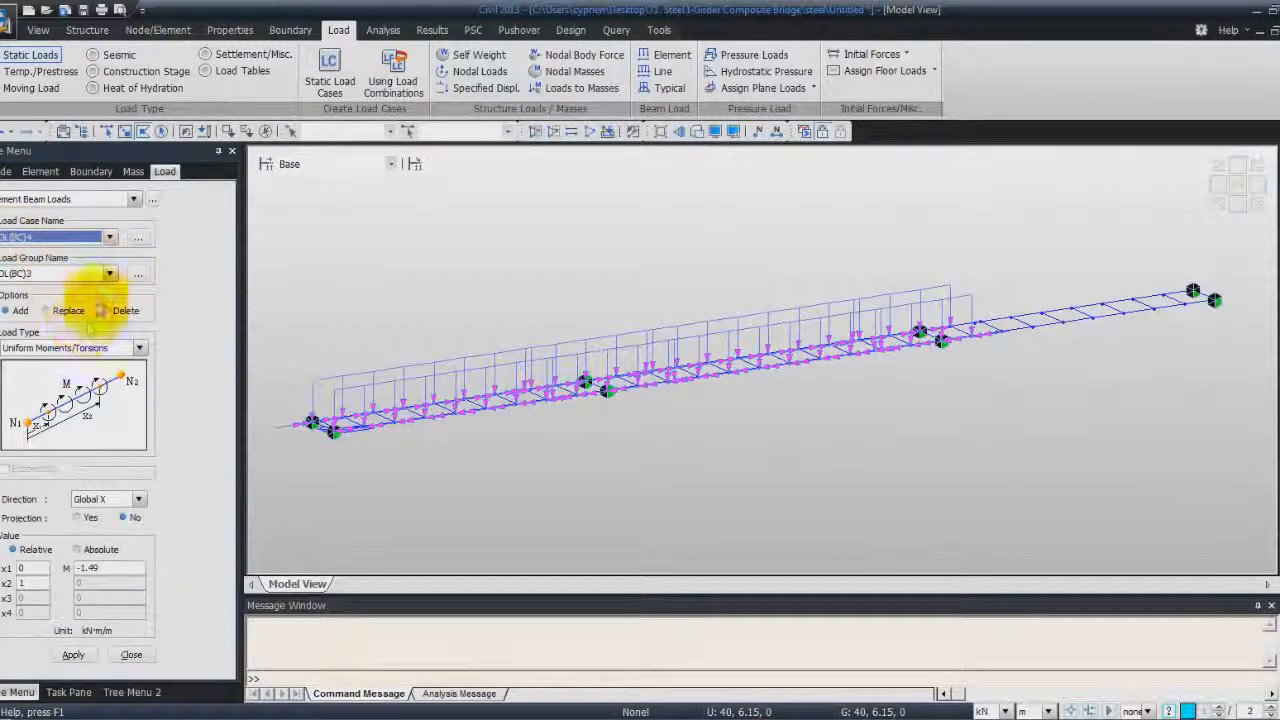
{"action": "left_click", "coordinate": [112, 274]}
{"action": "left_click", "coordinate": [95, 333]}
Select girder elements 49to66 by section identity and apply Uniform Loads of -38.96 kN/m in Global Z to them.
{"action": "left_click", "coordinate": [407, 131]}
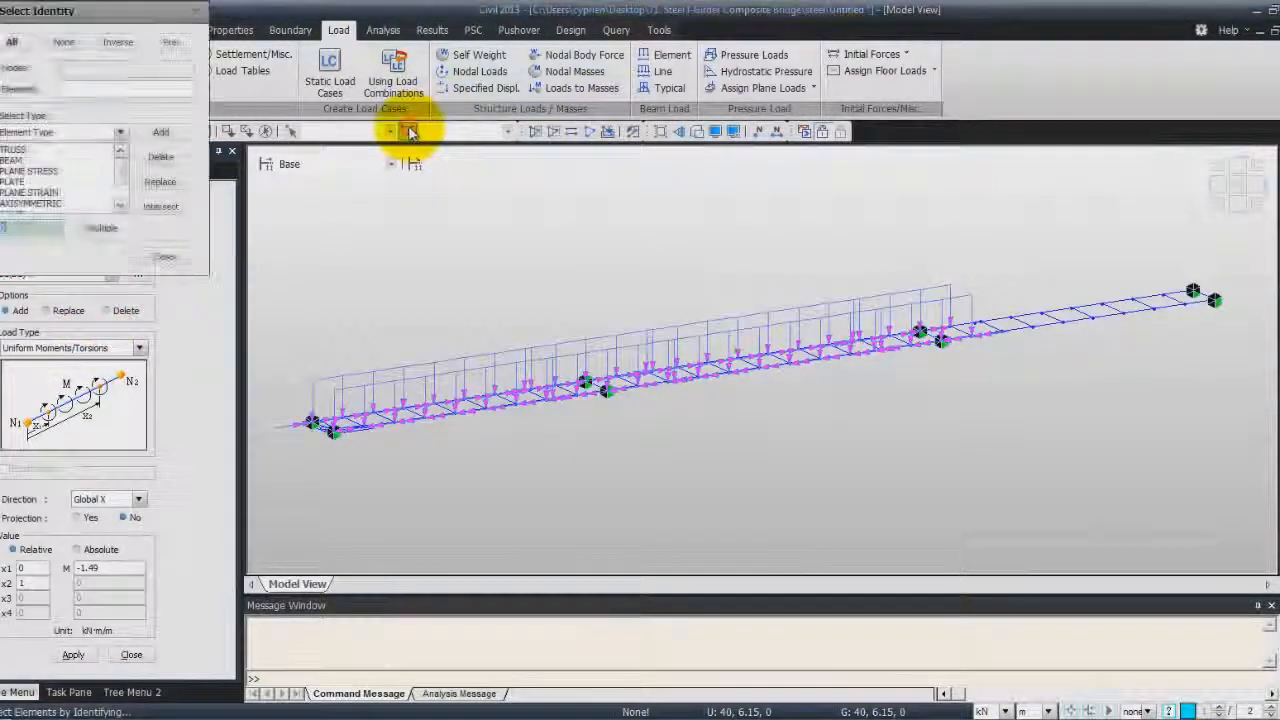
{"action": "left_click", "coordinate": [119, 132]}
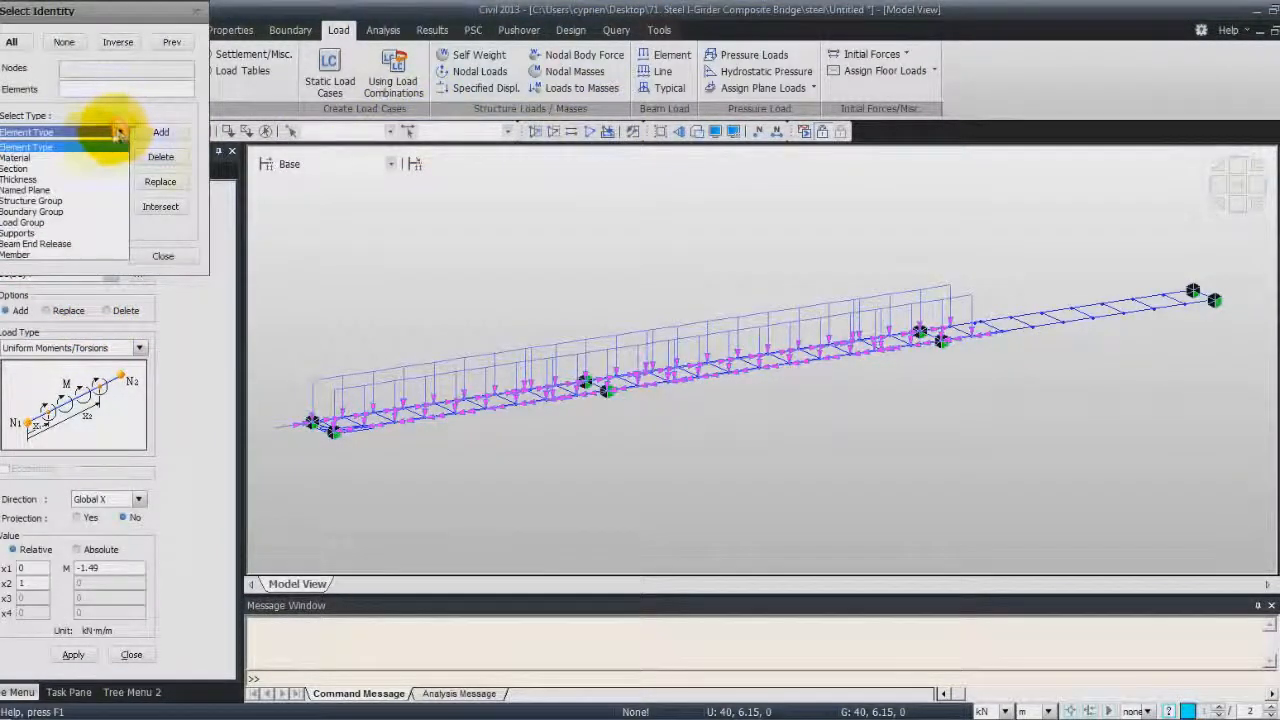
{"action": "left_click", "coordinate": [83, 170]}
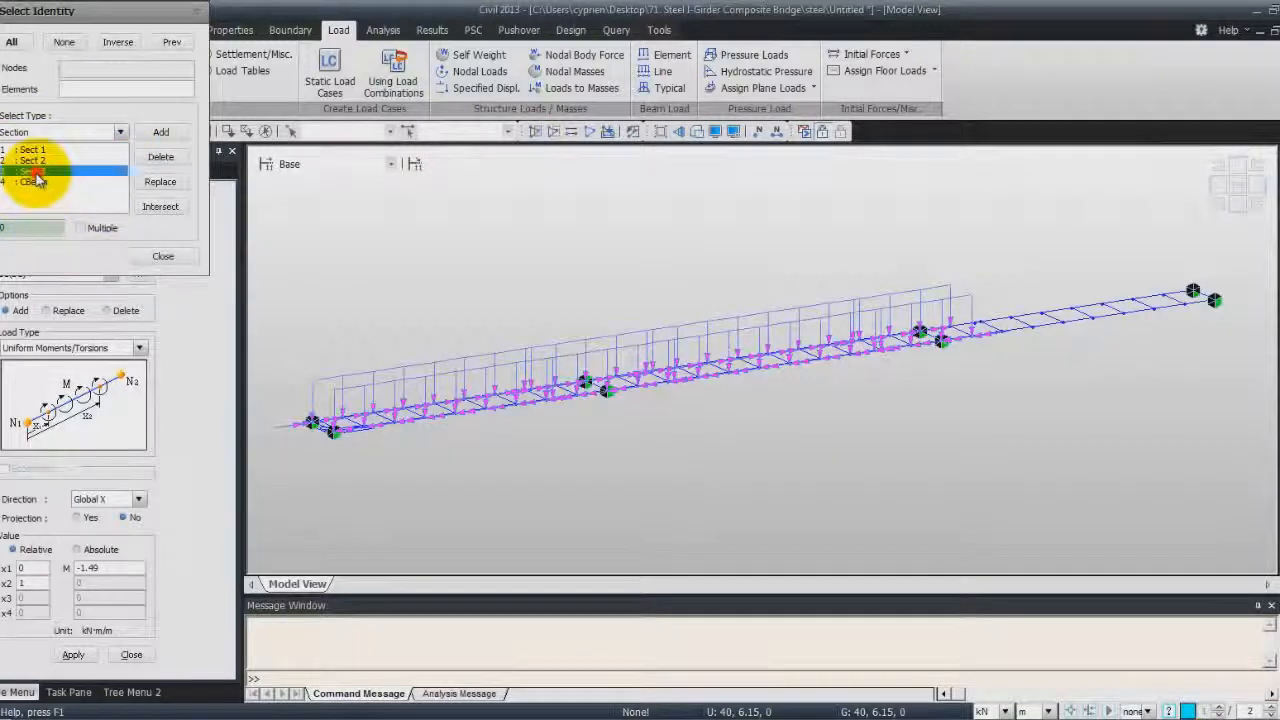
{"action": "left_click", "coordinate": [160, 131]}
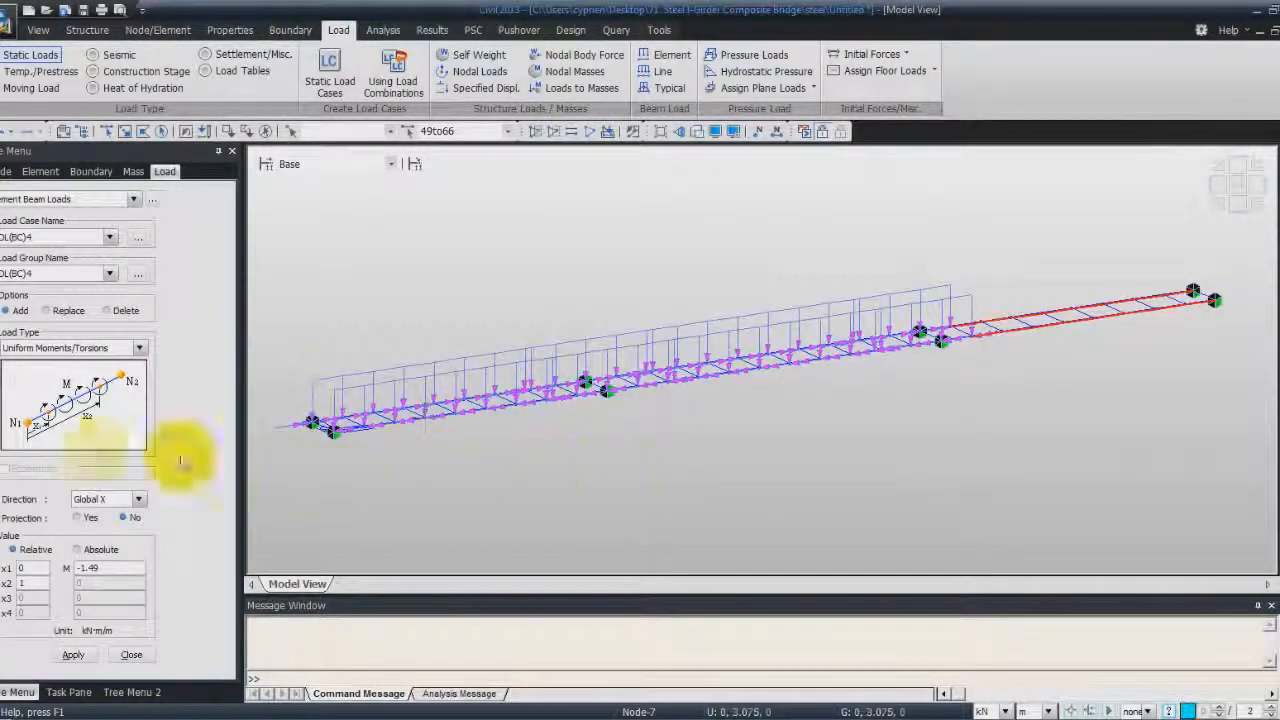
{"action": "left_click", "coordinate": [141, 348]}
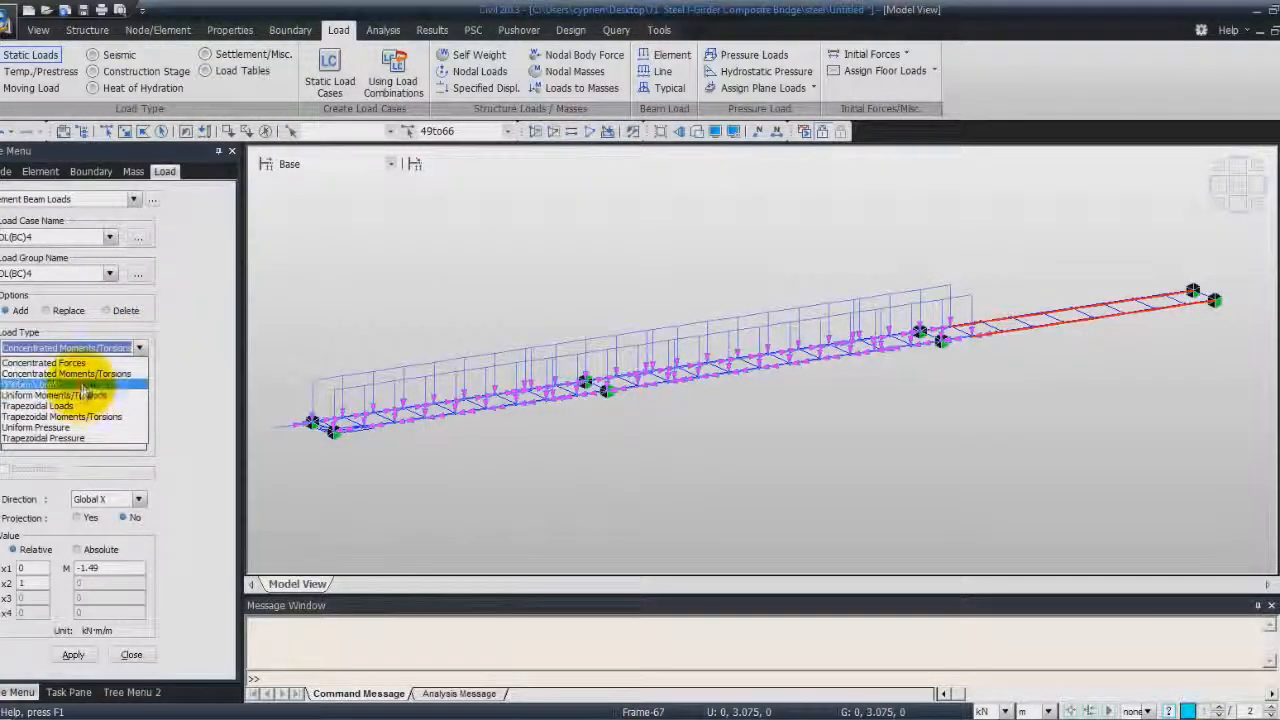
{"action": "left_click", "coordinate": [100, 381]}
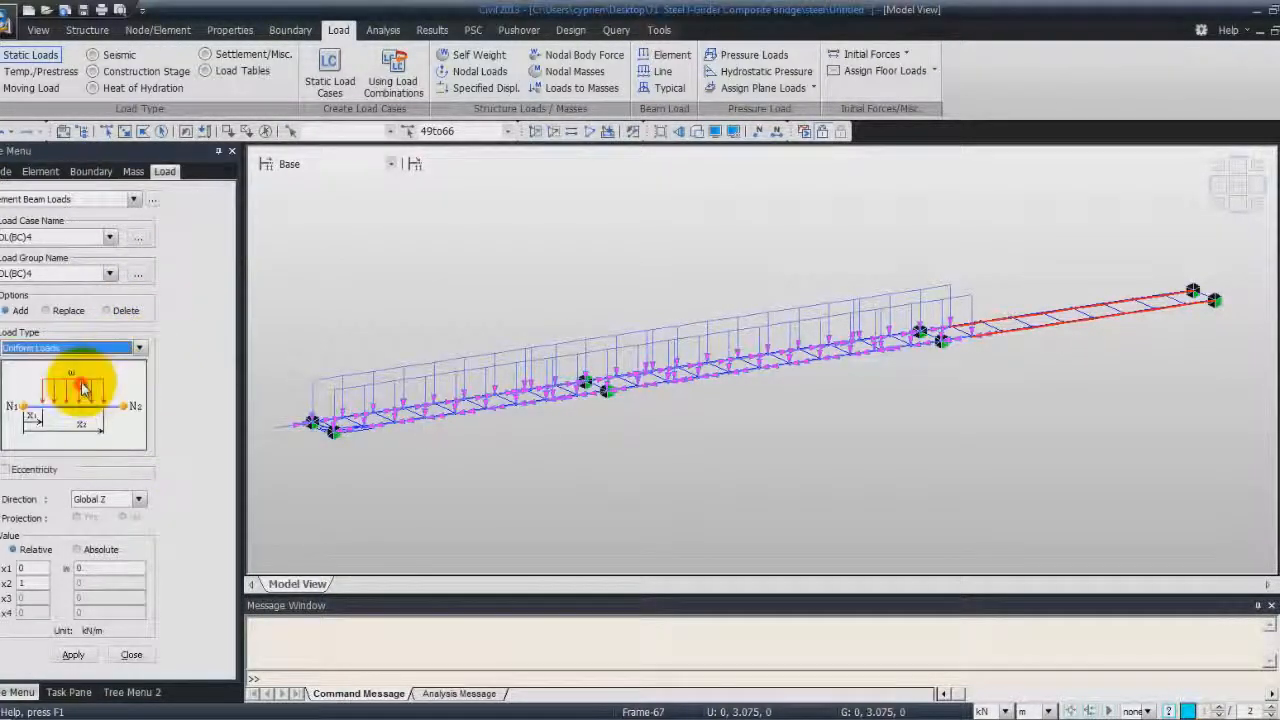
{"action": "left_click", "coordinate": [106, 567]}
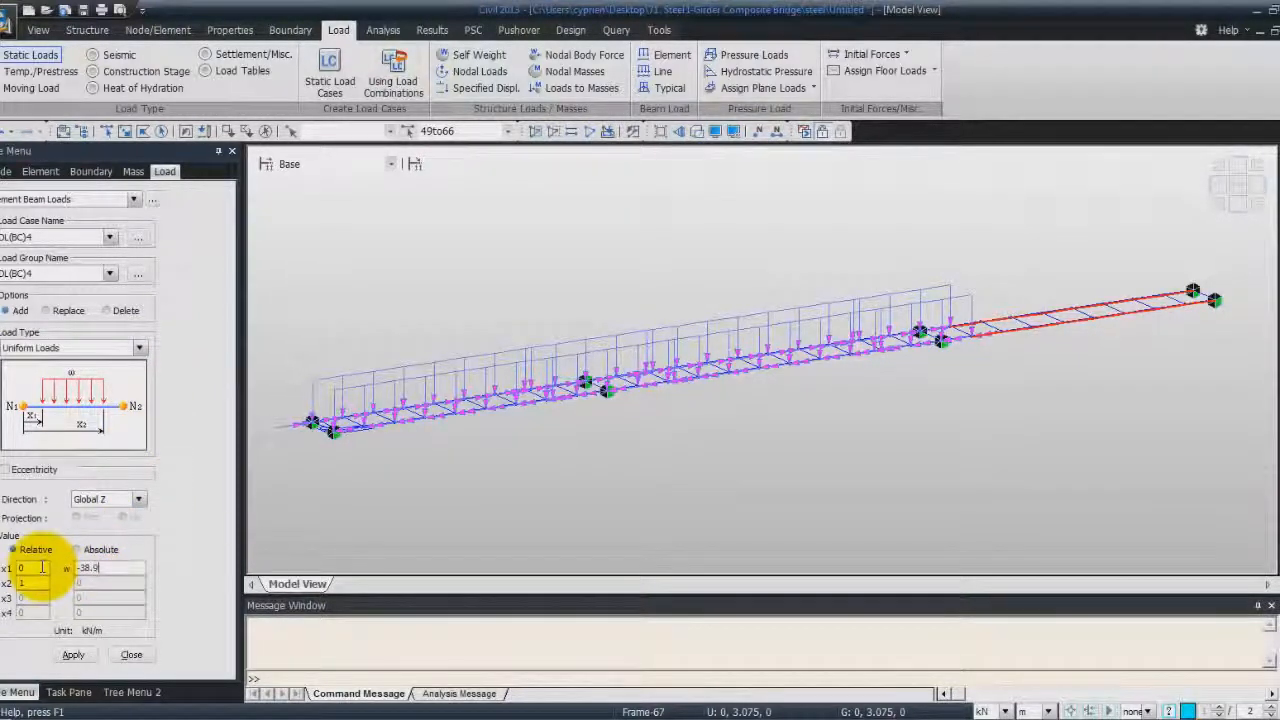
{"action": "left_click", "coordinate": [73, 655]}
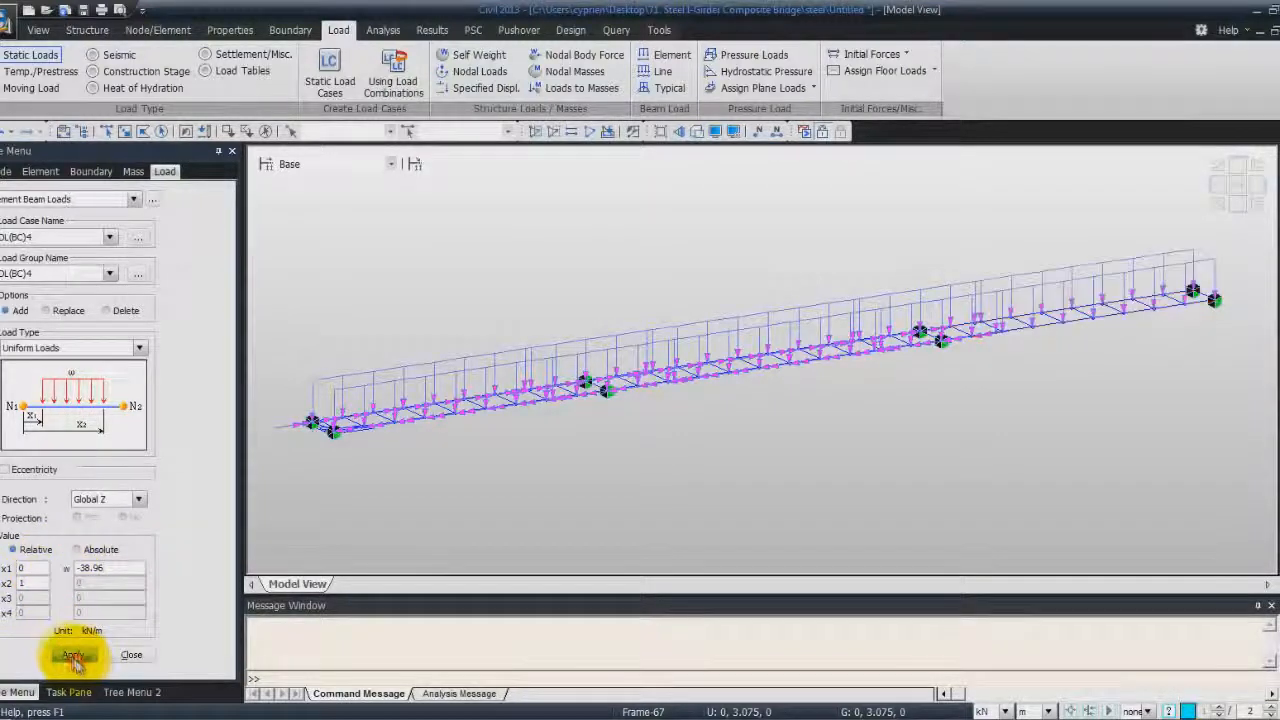
Switch the DL(BC)4 load type to Uniform Moments/Torsions with the direction Global X.
{"action": "left_click", "coordinate": [137, 348]}
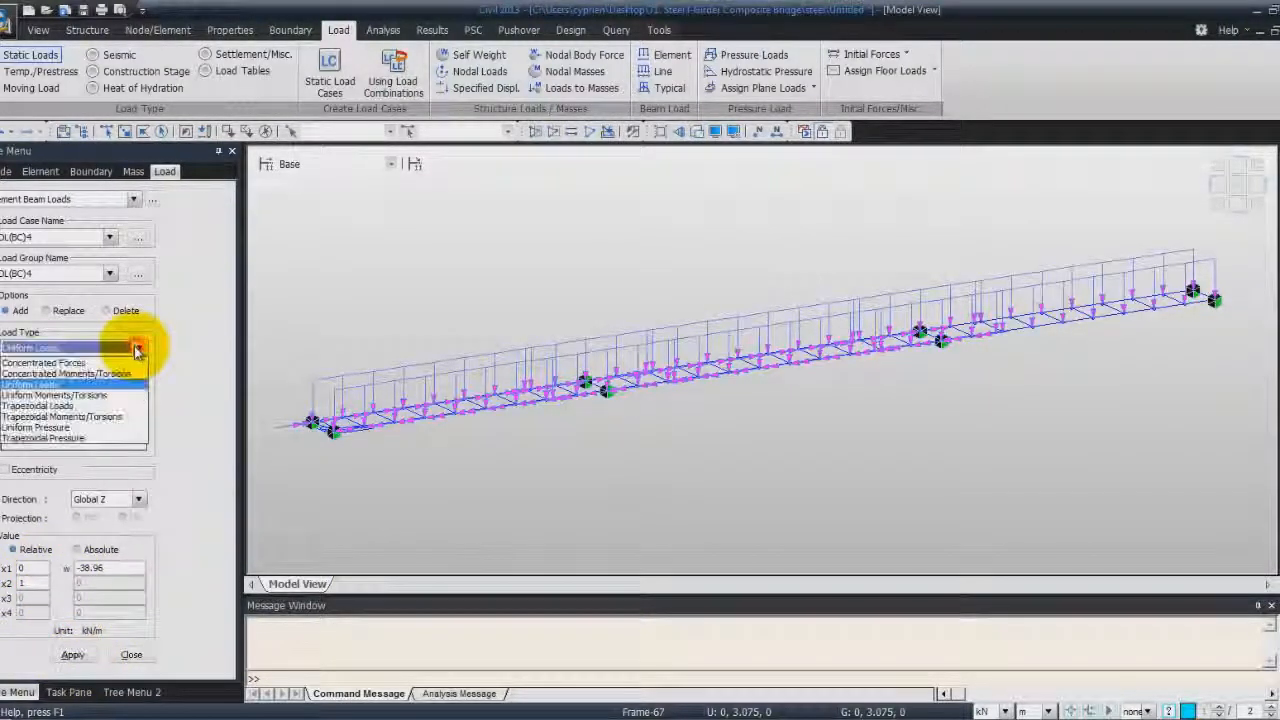
{"action": "left_click", "coordinate": [110, 397]}
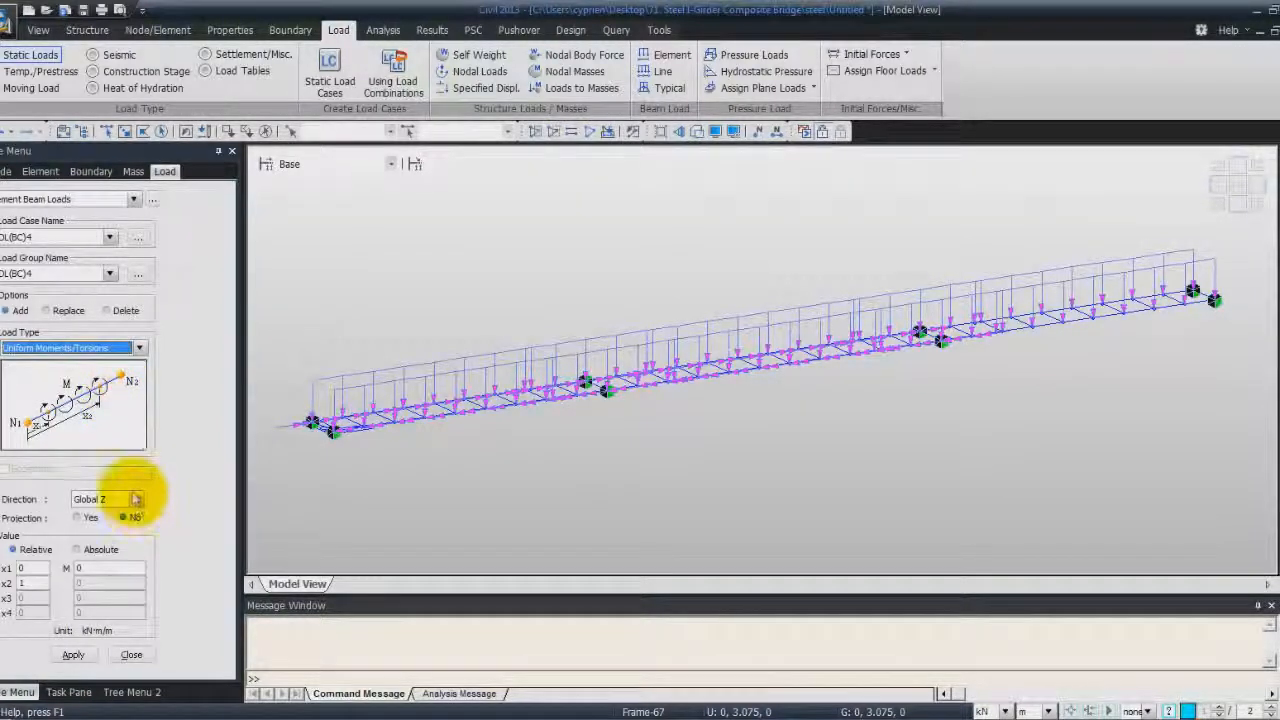
{"action": "left_click", "coordinate": [138, 499]}
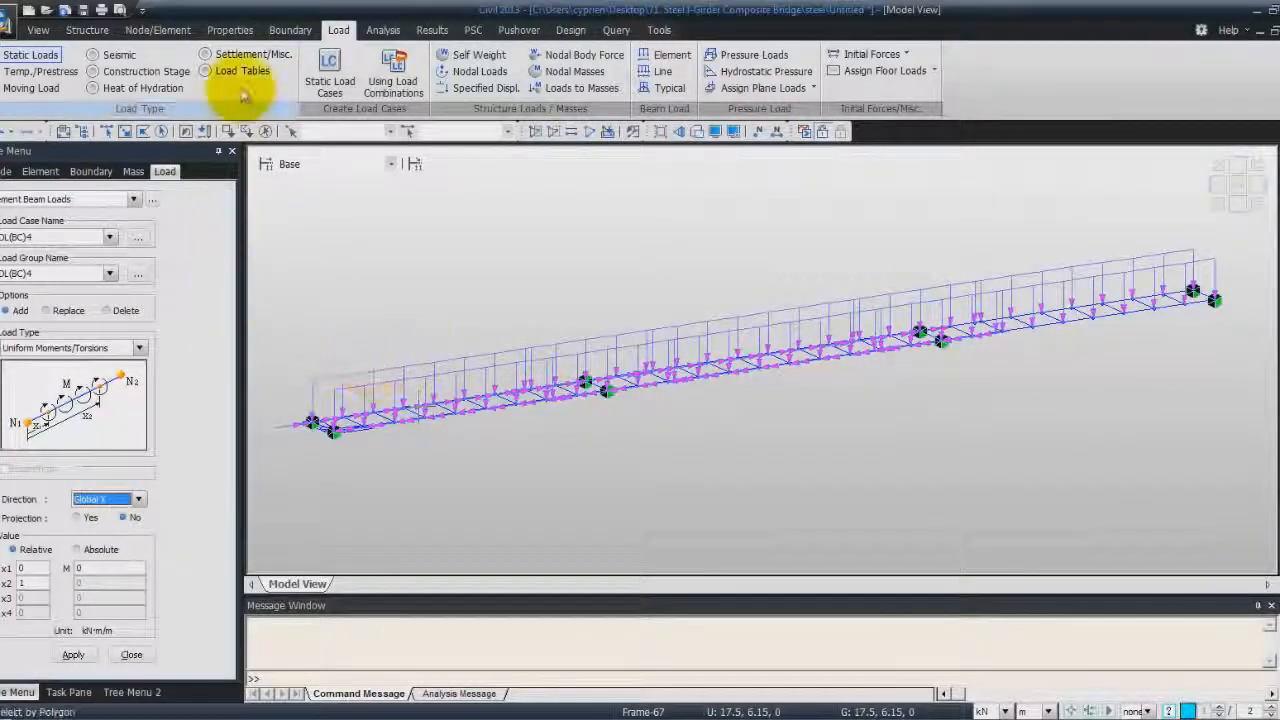
Select the last segment of the far girder, elements 50to66by2, by polygon and apply a uniform moment/torsion of 1.49 kN·m/m.
{"action": "left_click", "coordinate": [143, 135]}
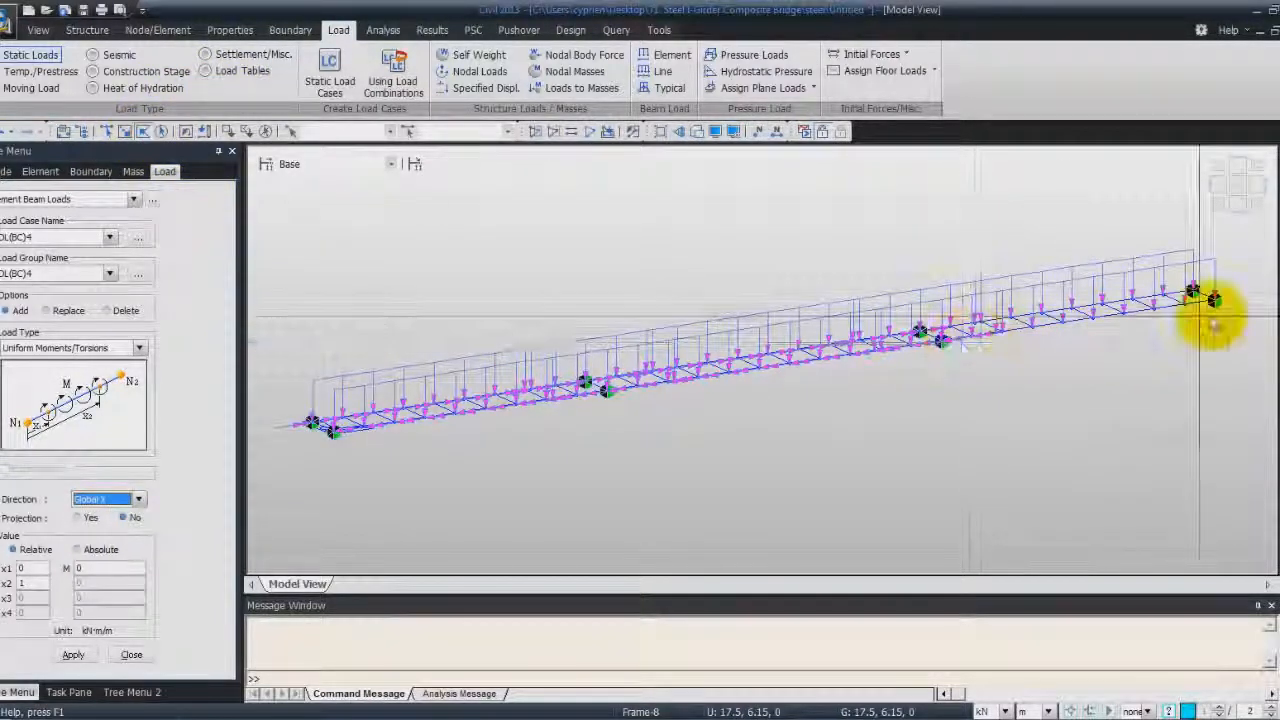
{"action": "left_click", "coordinate": [1218, 298]}
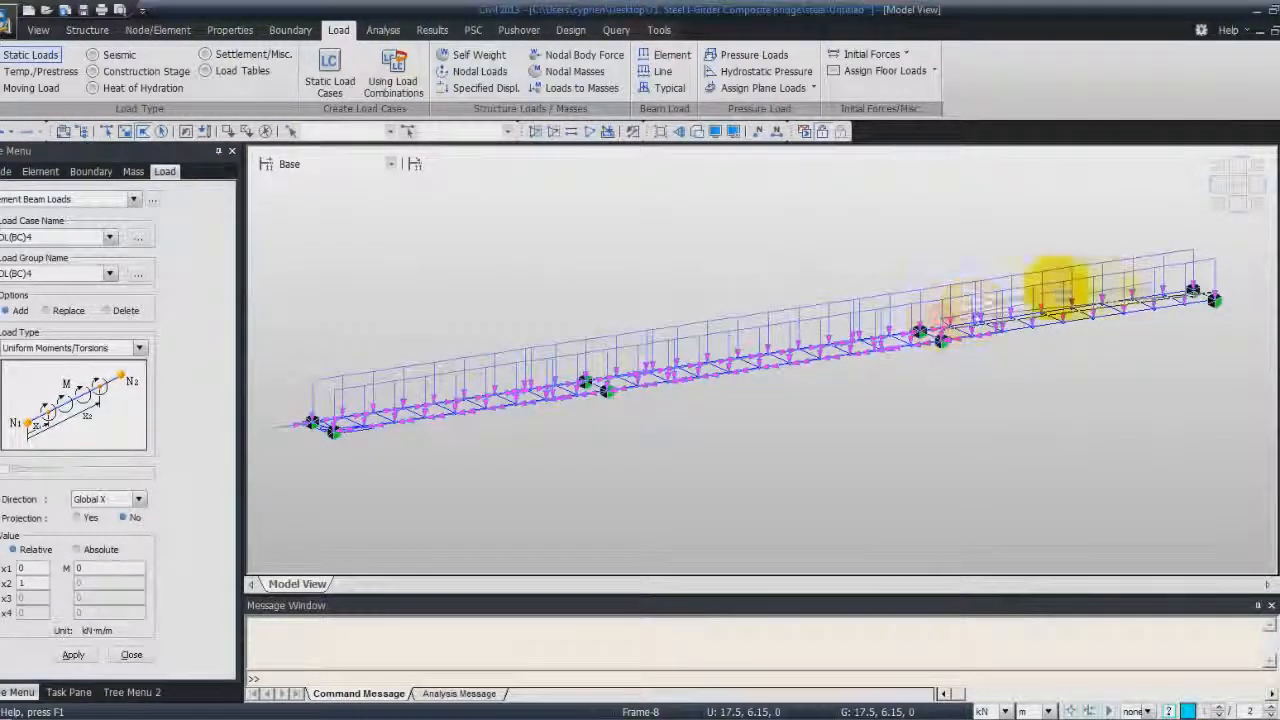
{"action": "left_click", "coordinate": [1234, 271]}
{"action": "double_click", "coordinate": [1229, 337]}
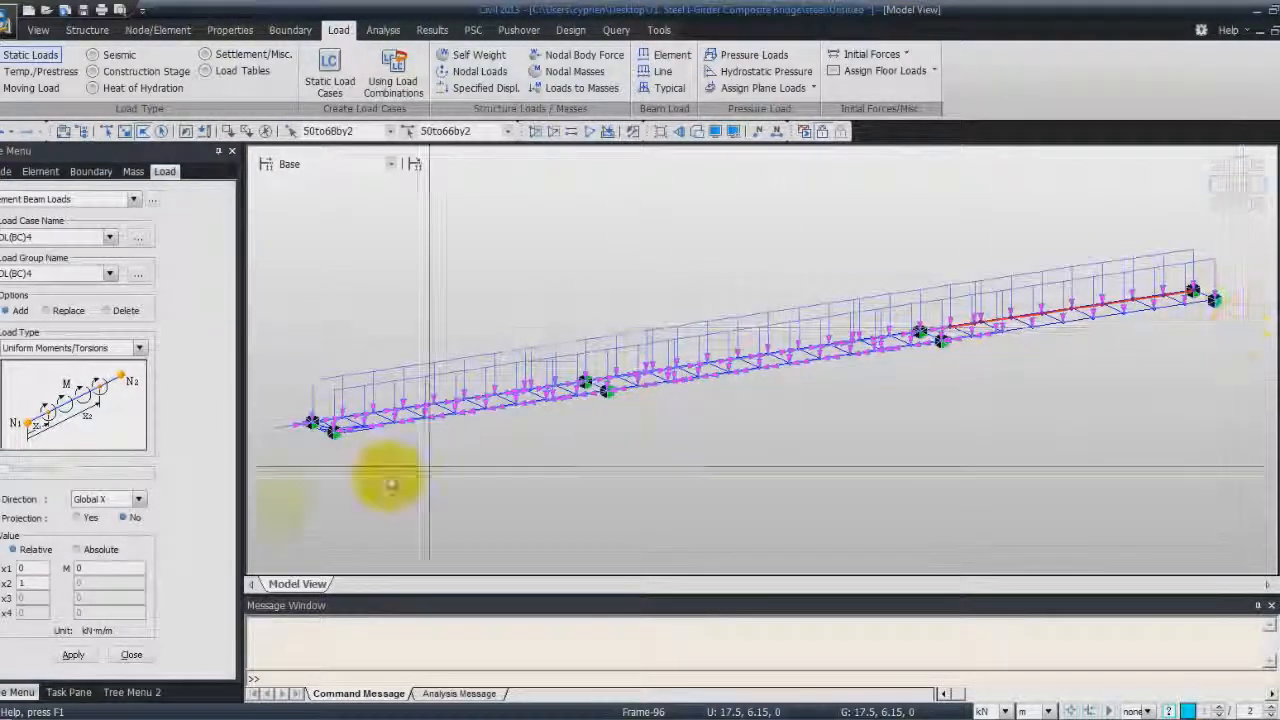
{"action": "left_click", "coordinate": [88, 567]}
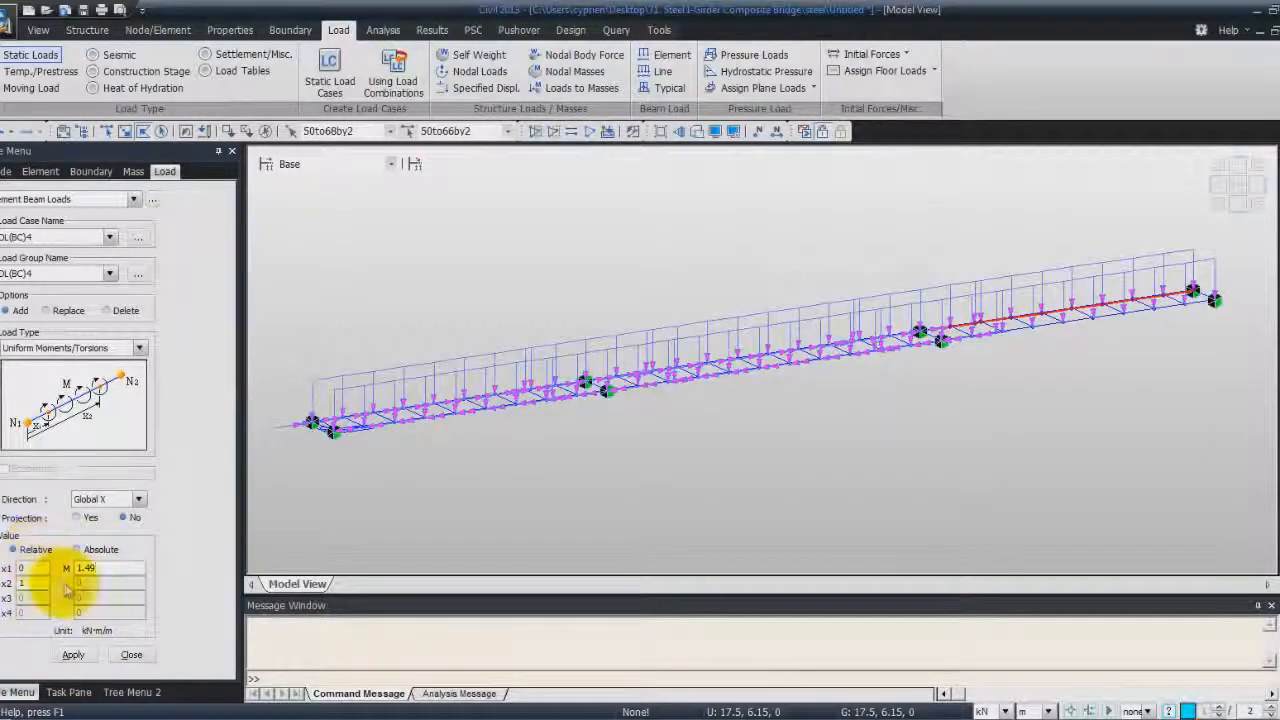
{"action": "left_click", "coordinate": [75, 655]}
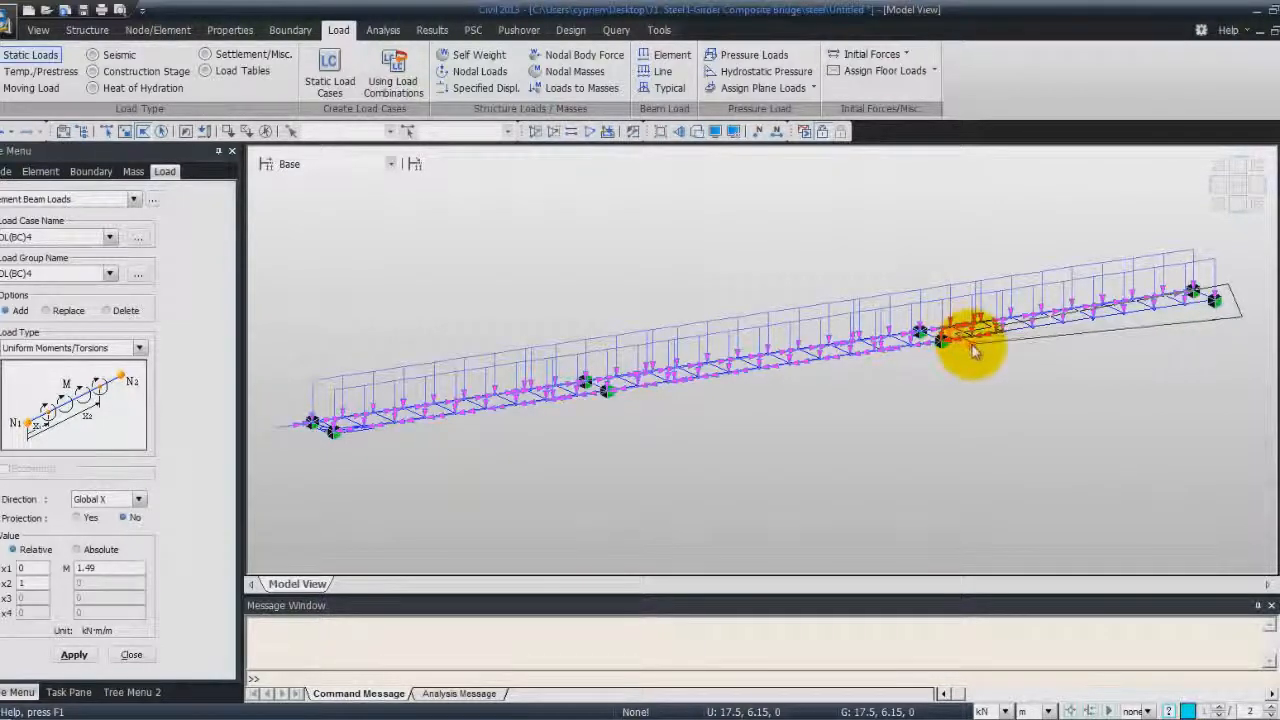
Select the last segment of the near girder, elements 49to65by2, by polygon and apply a uniform moment/torsion of -1.49 kN·m/m.
{"action": "left_click", "coordinate": [972, 350]}
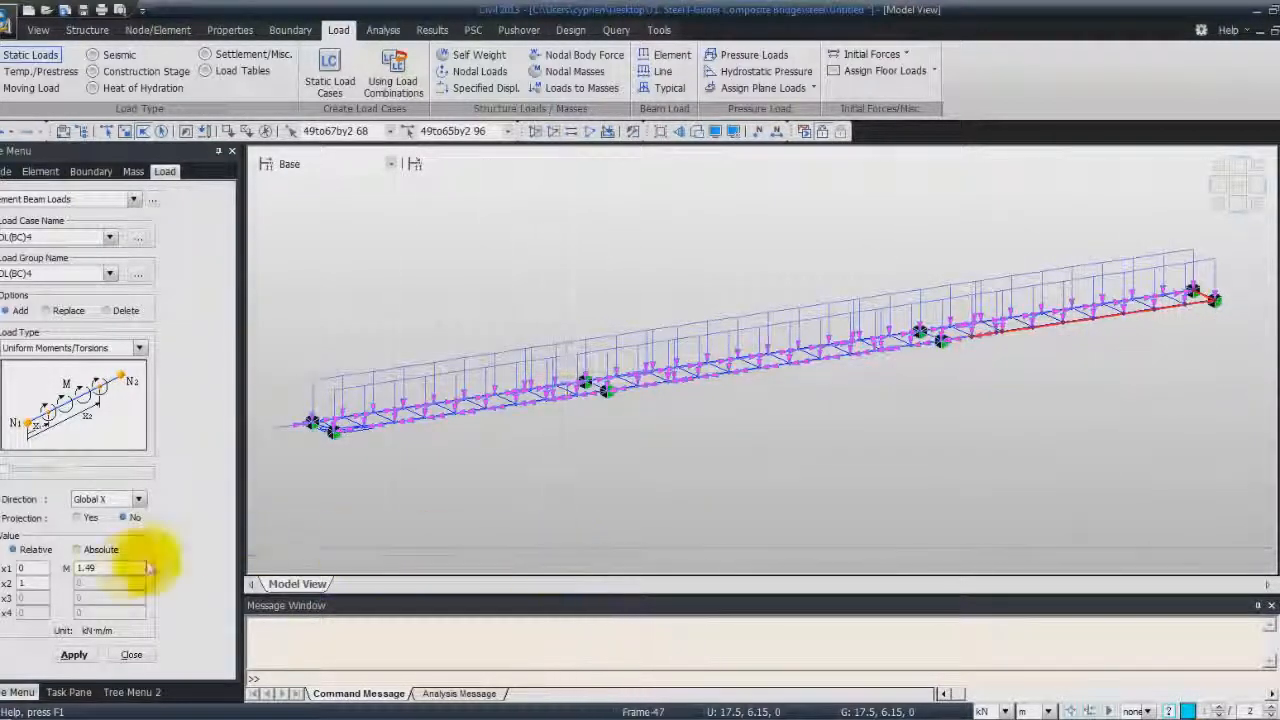
{"action": "double_click", "coordinate": [80, 568]}
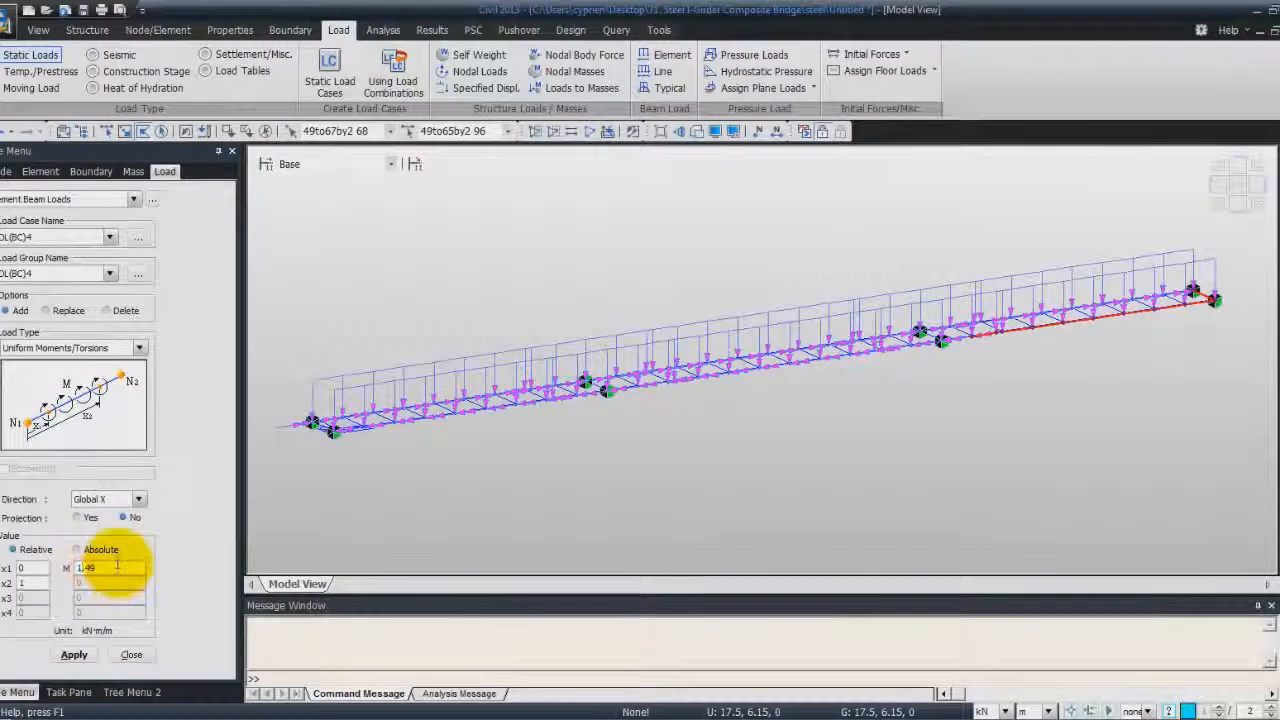
{"action": "type", "text": "-"}
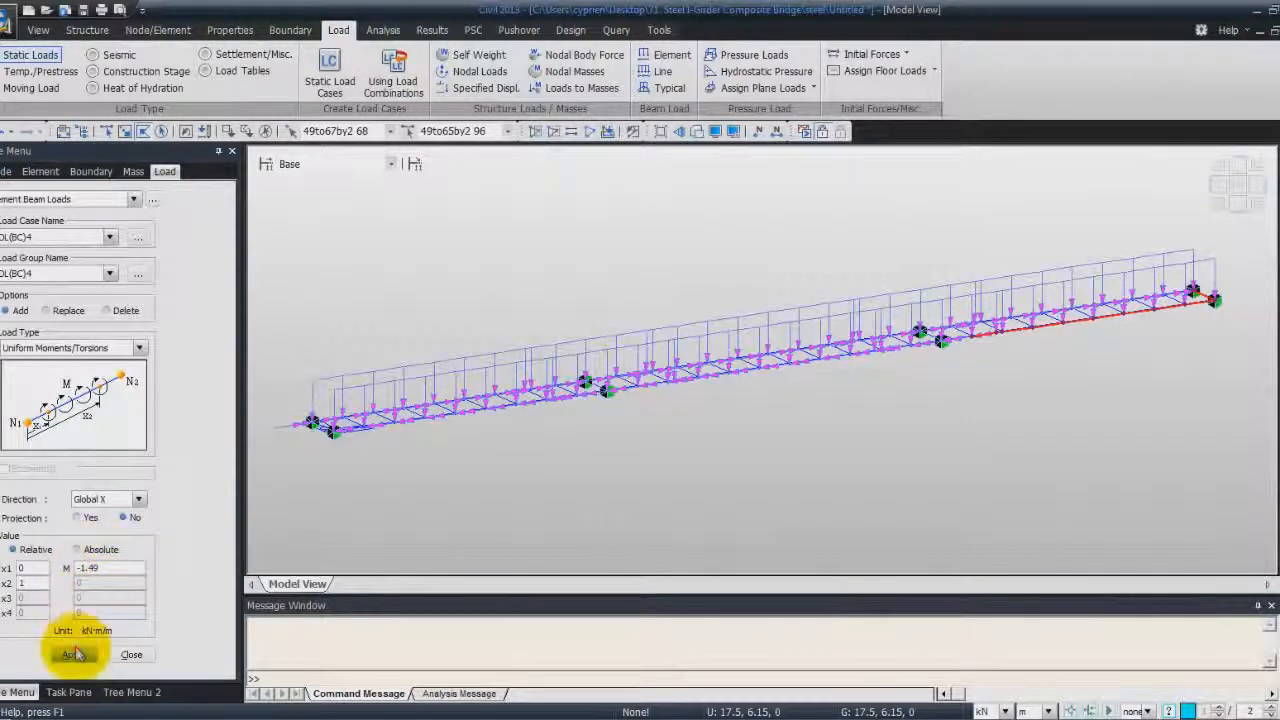
{"action": "left_click", "coordinate": [74, 654]}
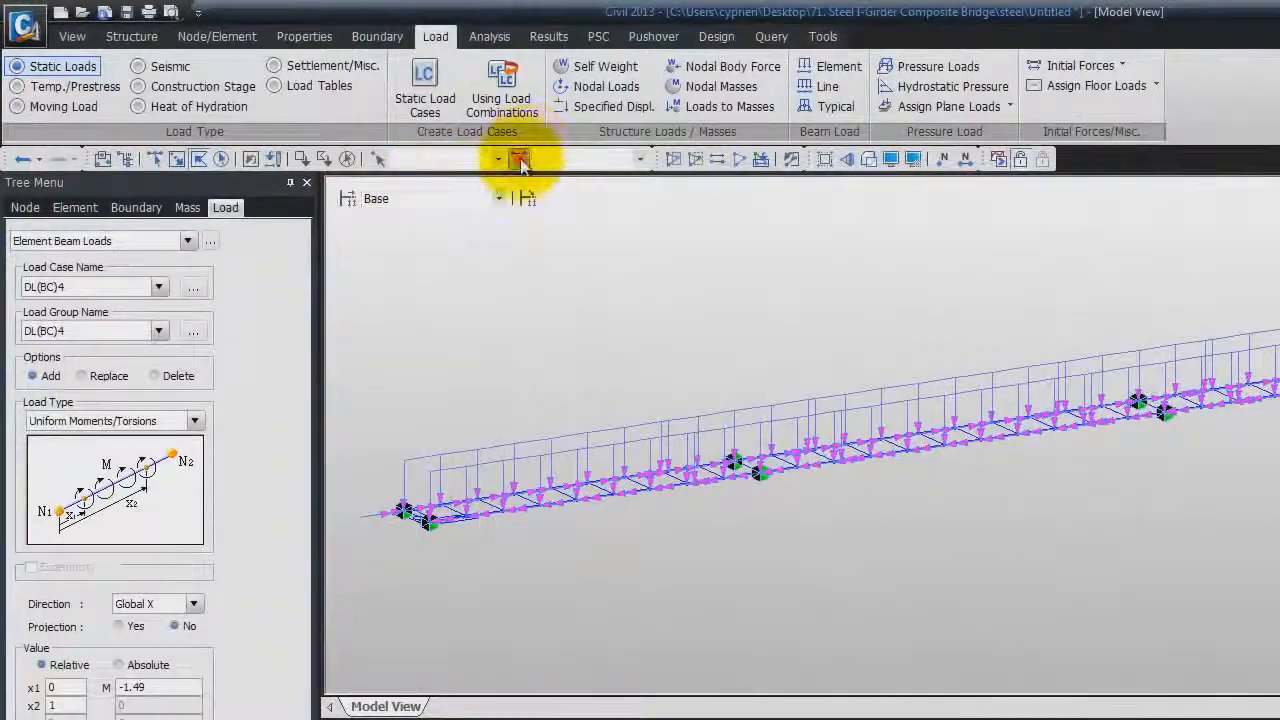
Select all girder elements by section identity, using Sect 1, Sect 2 and Sect 3.
{"action": "left_click", "coordinate": [489, 151]}
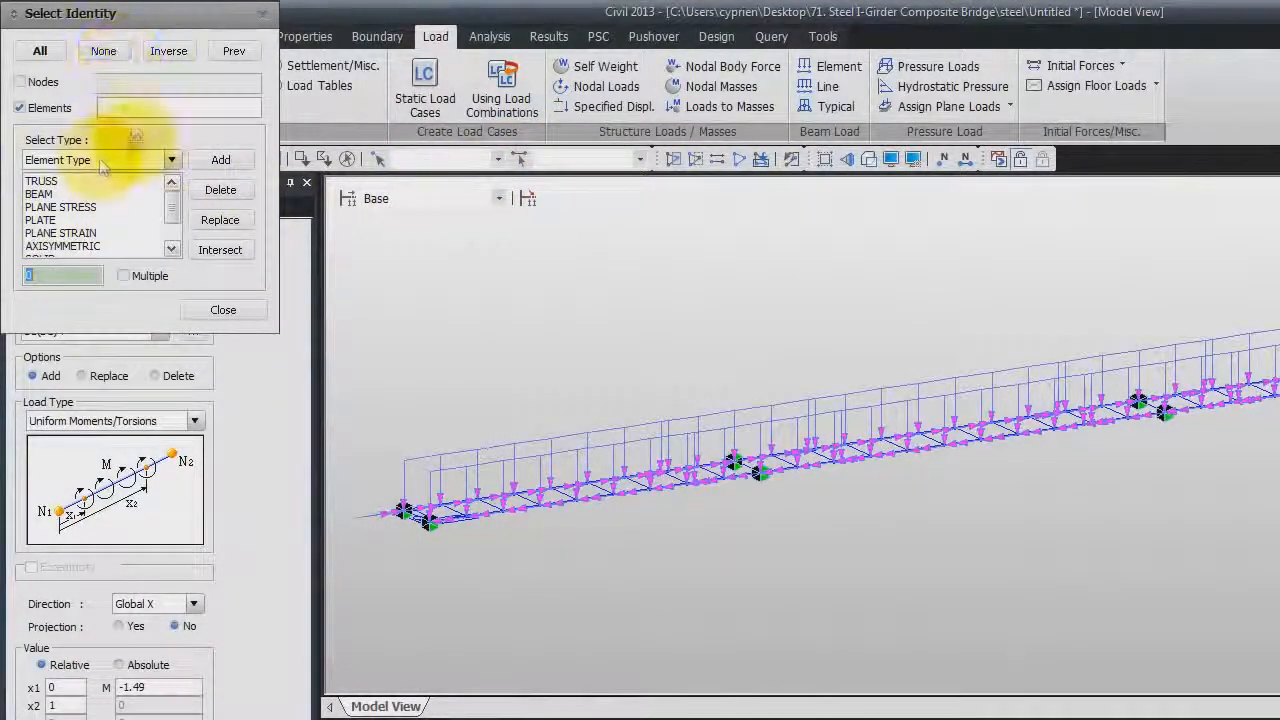
{"action": "left_click", "coordinate": [171, 160]}
{"action": "left_click", "coordinate": [88, 190]}
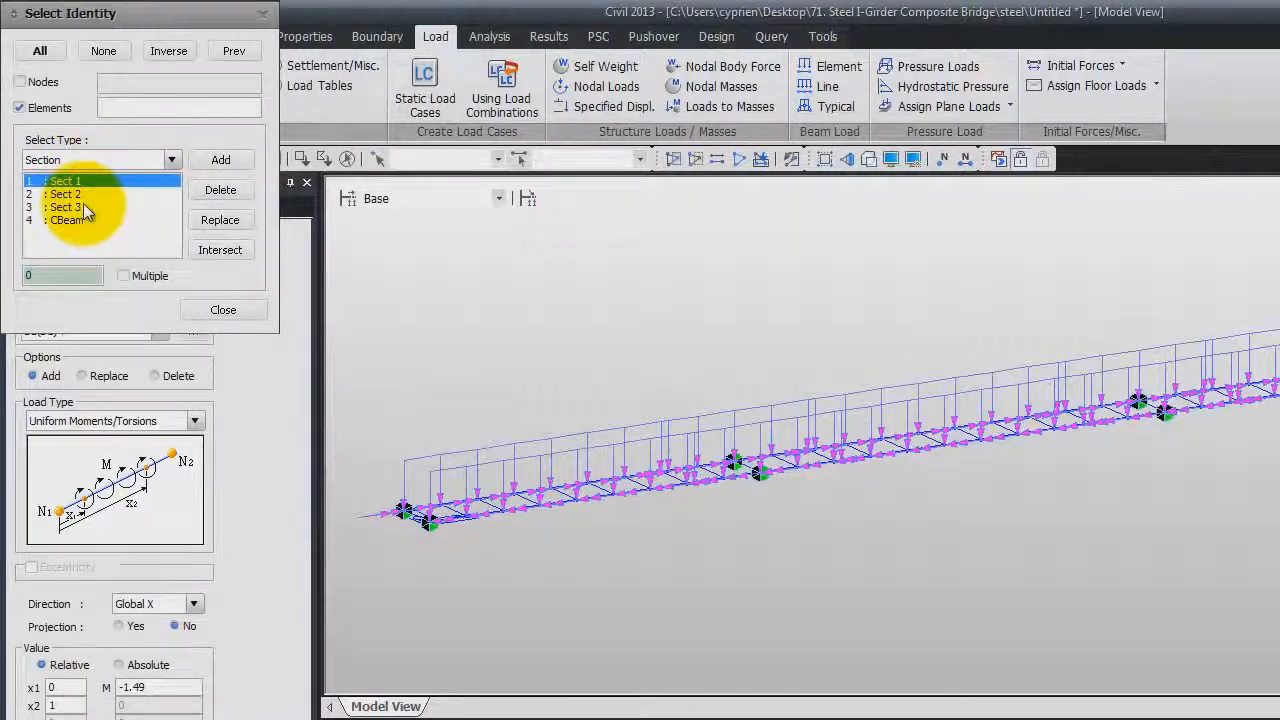
{"action": "left_click", "coordinate": [82, 208], "text": "shift"}
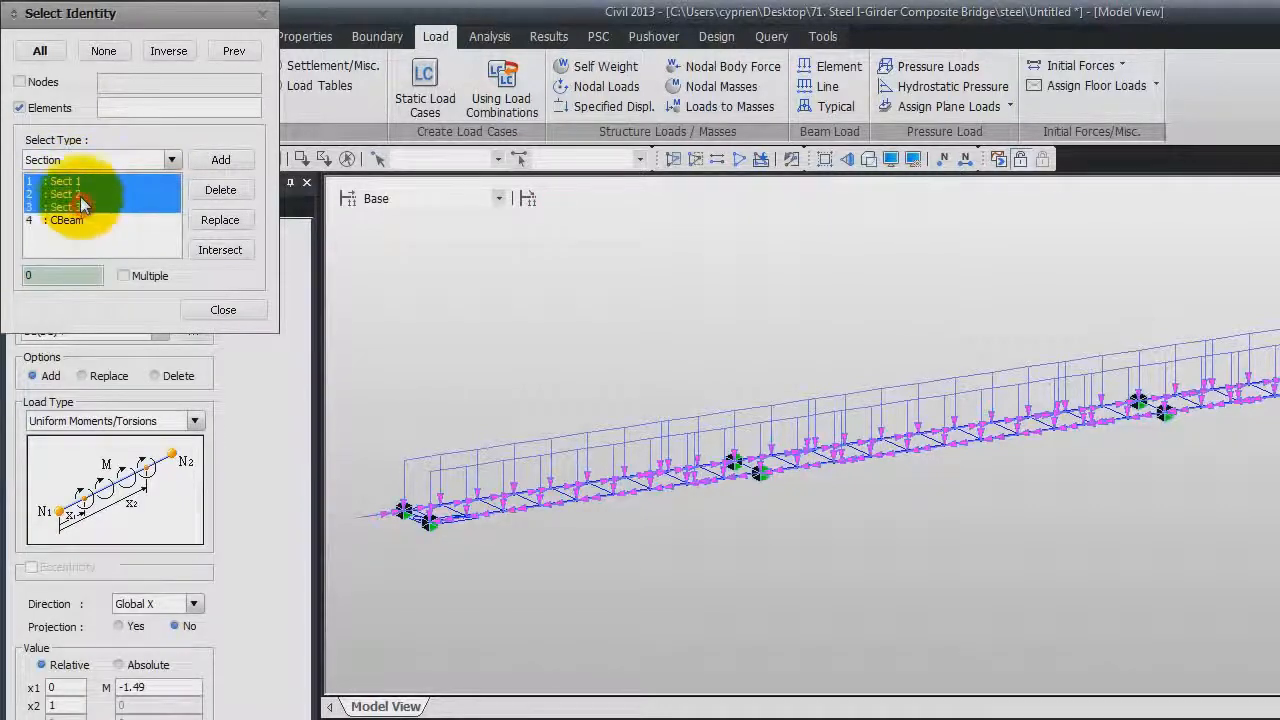
{"action": "left_click", "coordinate": [230, 160]}
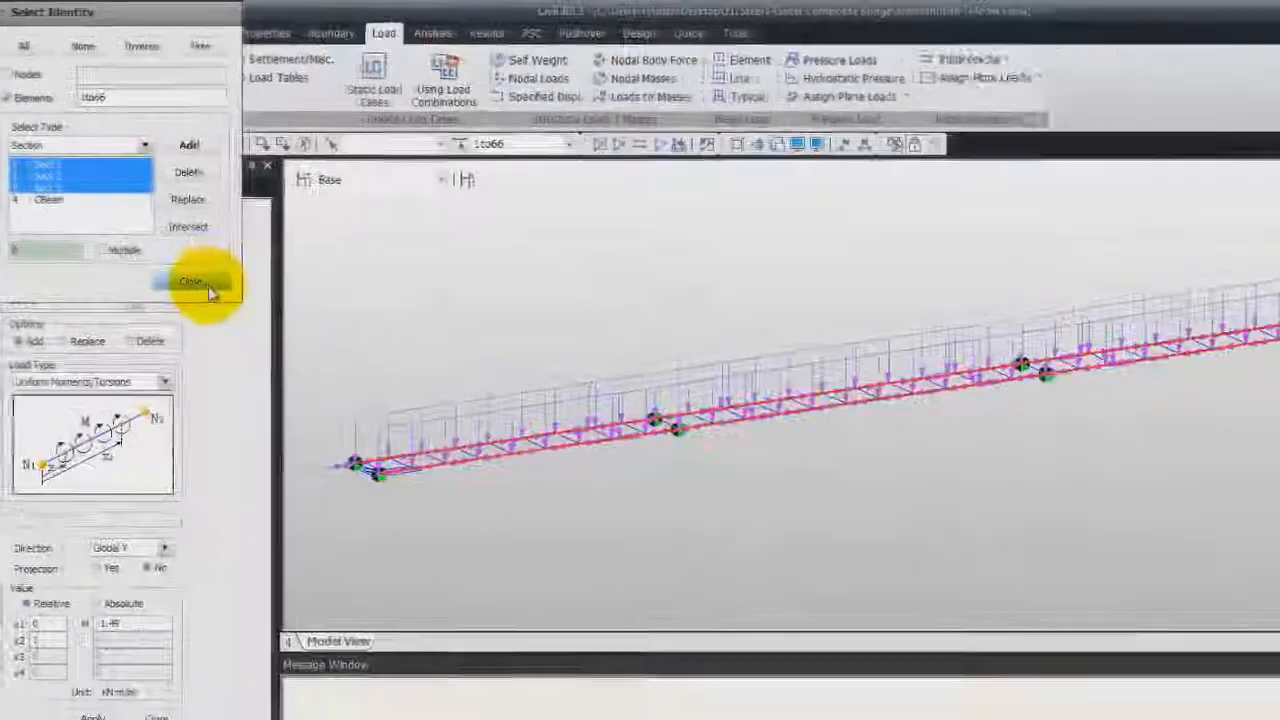
{"action": "left_click", "coordinate": [223, 310]}
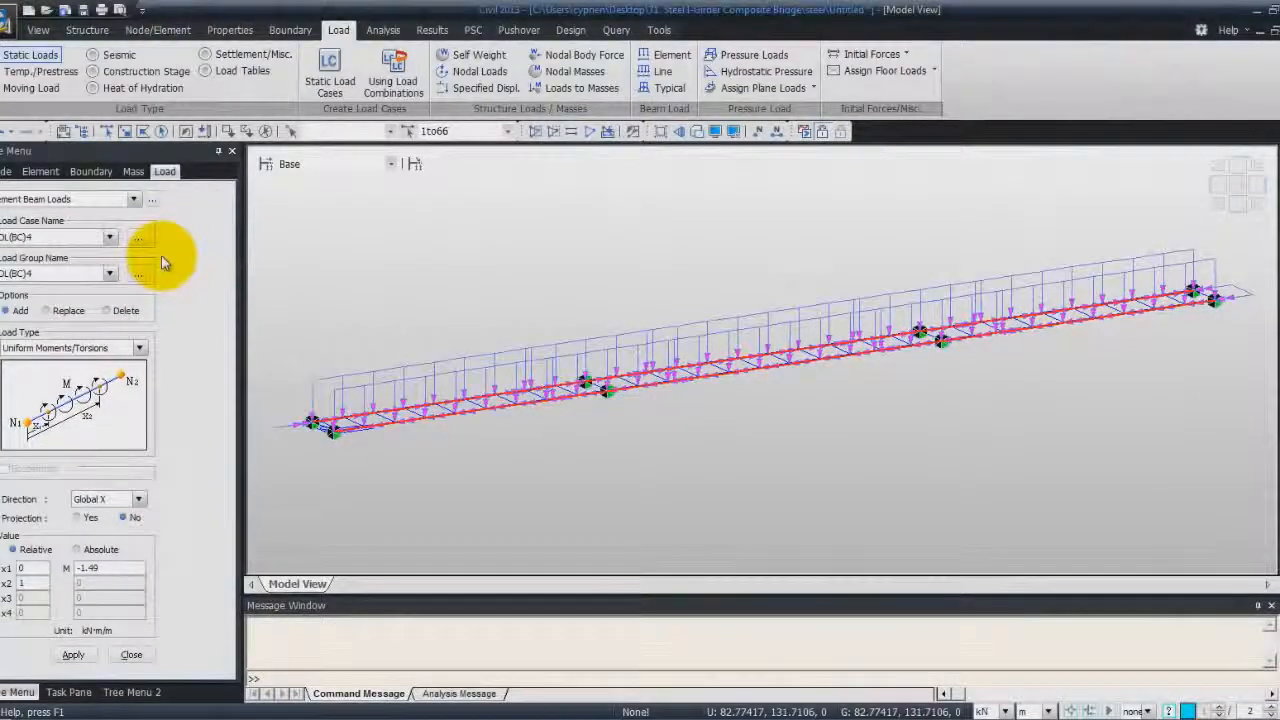
Set the element beam load to load case DL(AC) and load group DL(AC).
{"action": "left_click", "coordinate": [105, 236]}
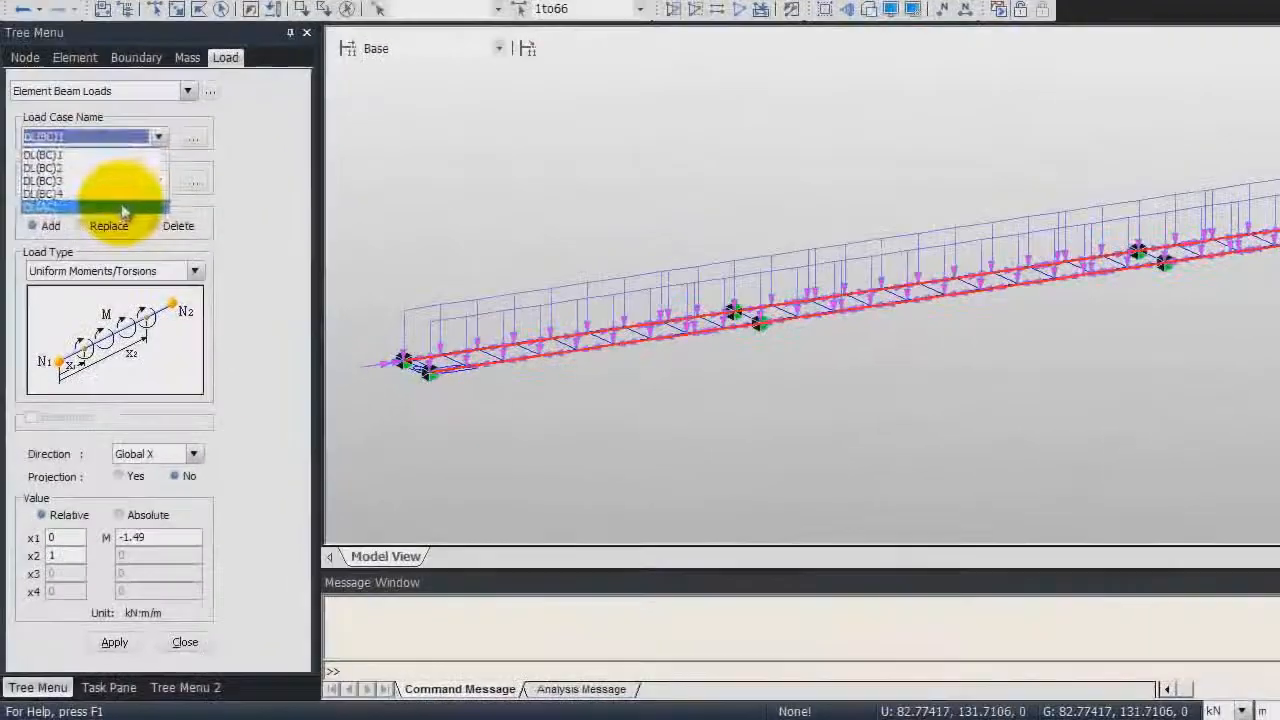
{"action": "left_click", "coordinate": [110, 296]}
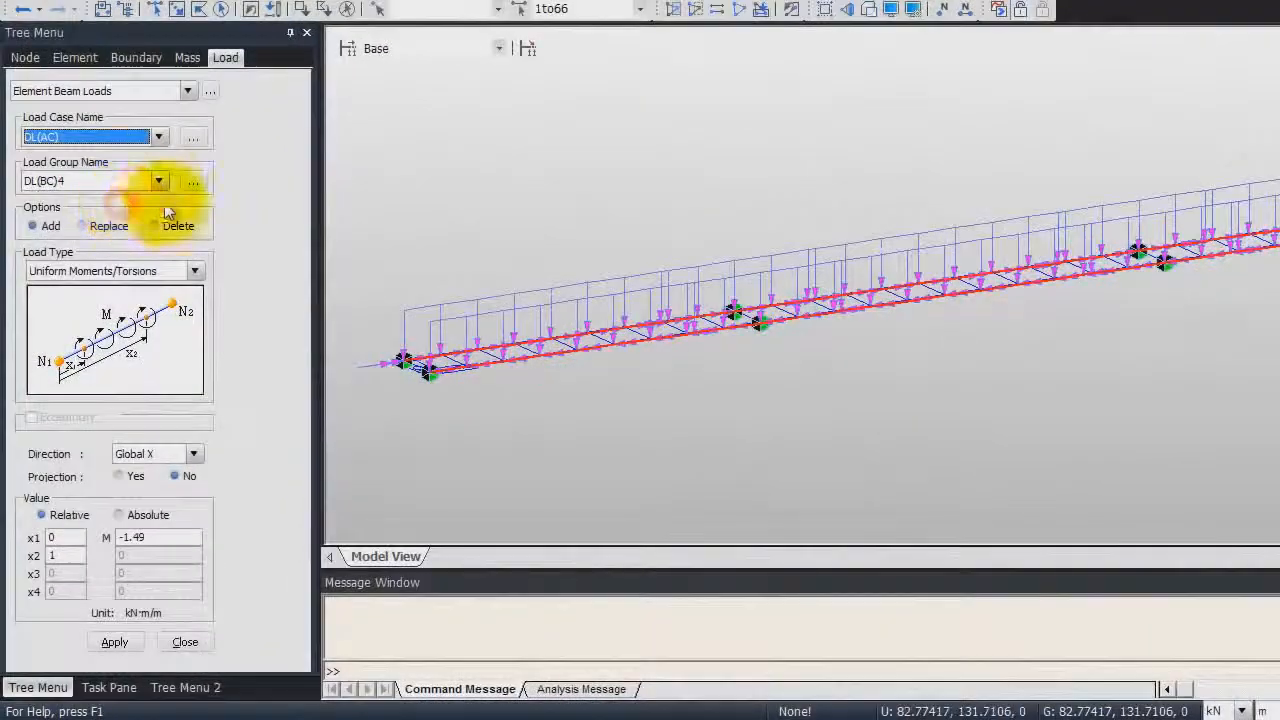
{"action": "left_click", "coordinate": [159, 180]}
{"action": "left_click", "coordinate": [137, 266]}
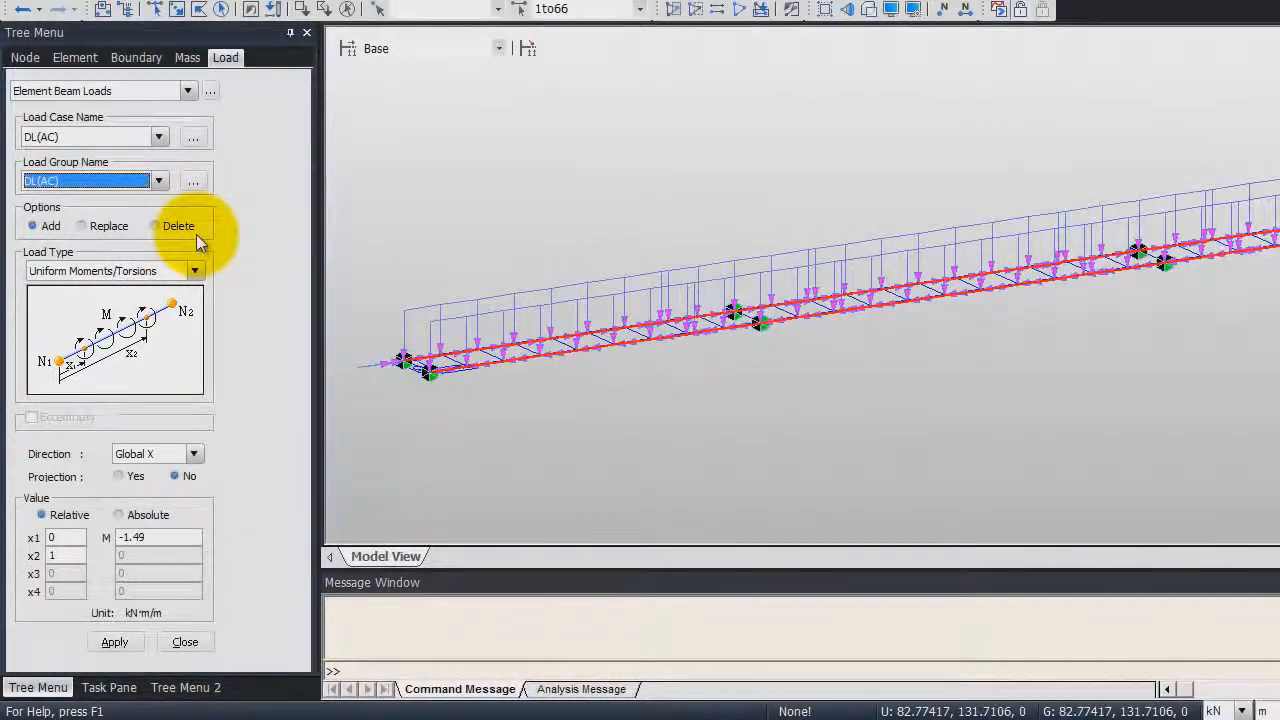
Apply Uniform Loads of -18.69 kN/m in Global Z to the selected girder elements 1to66.
{"action": "left_click", "coordinate": [194, 271]}
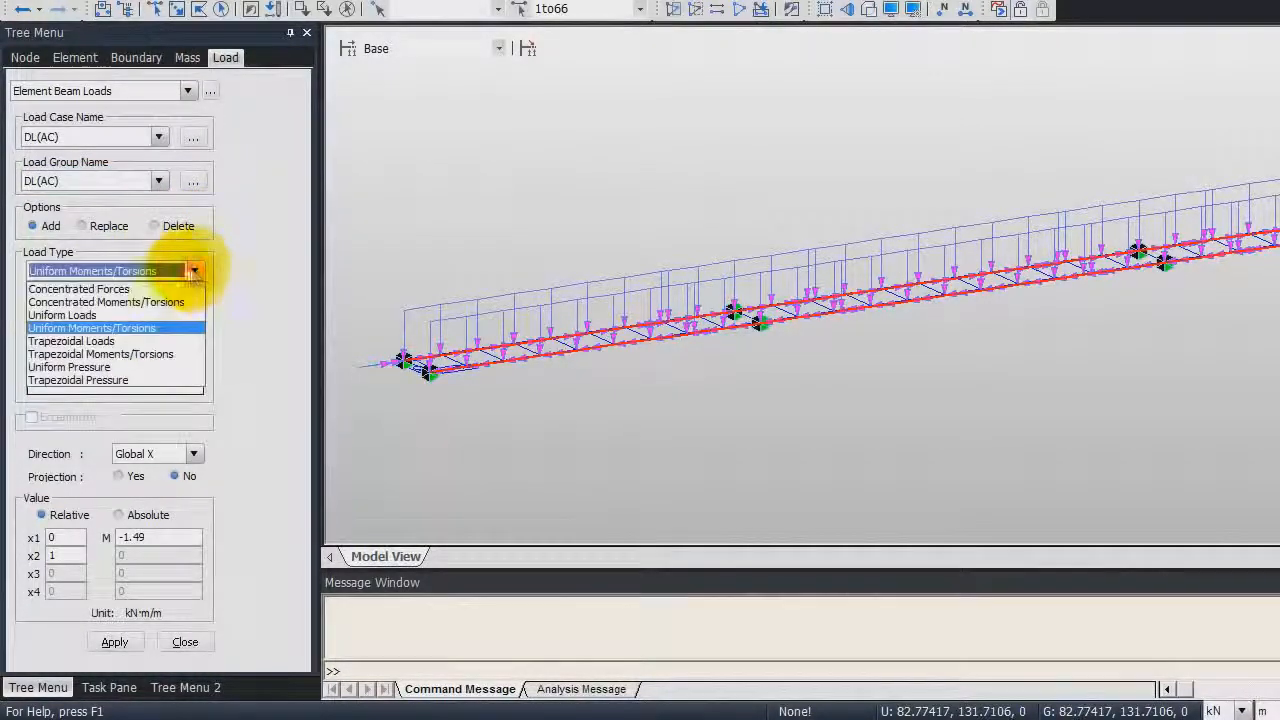
{"action": "left_click", "coordinate": [157, 316]}
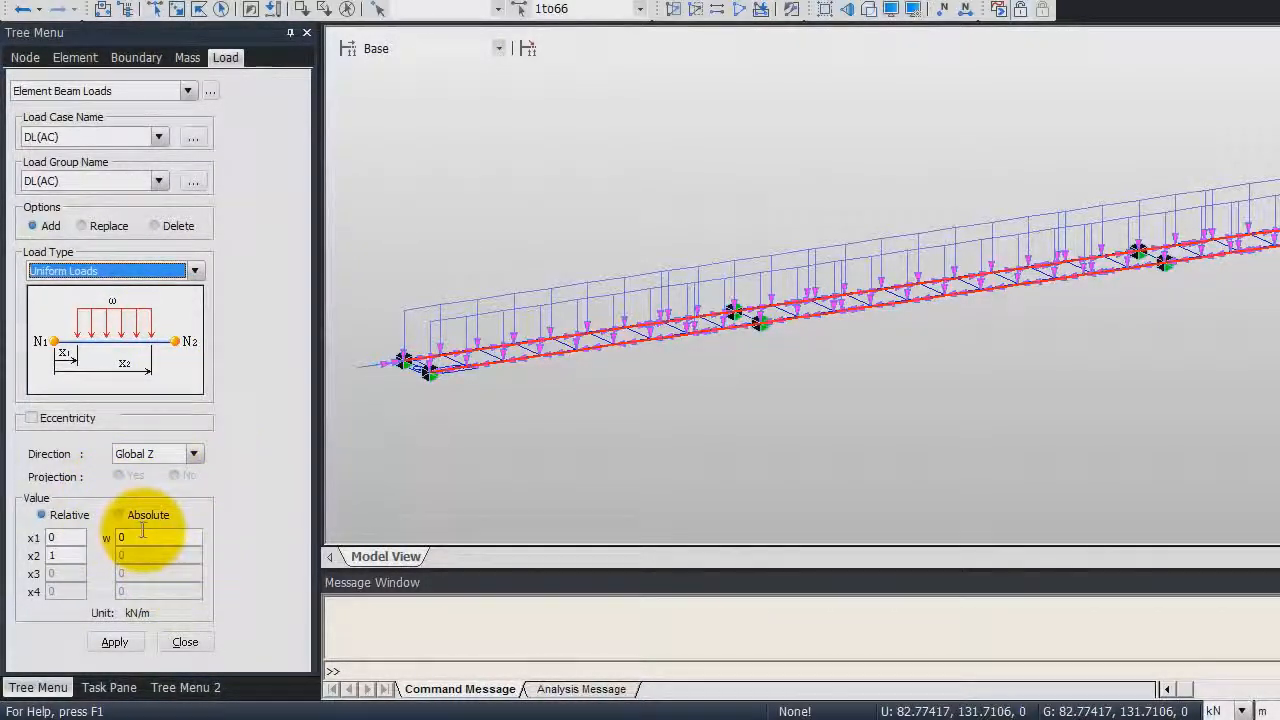
{"action": "double_click", "coordinate": [145, 537]}
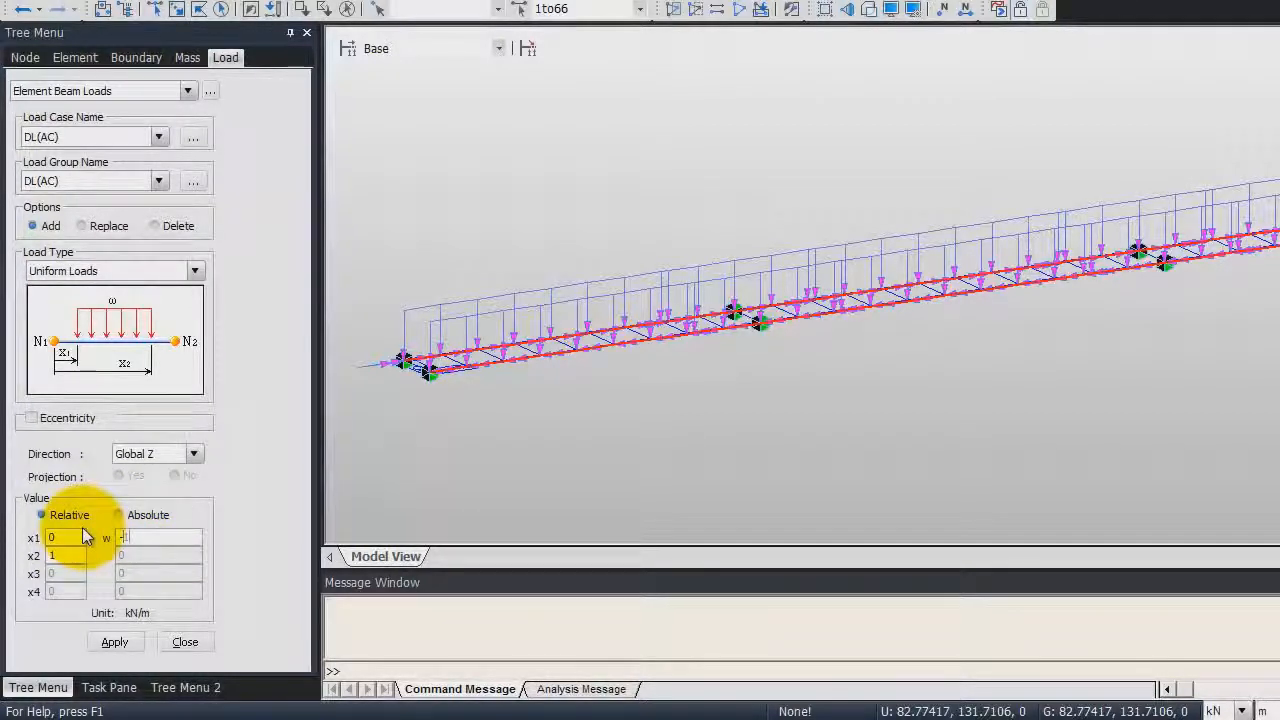
{"action": "type", "text": "-18.69"}
{"action": "left_click", "coordinate": [115, 642]}
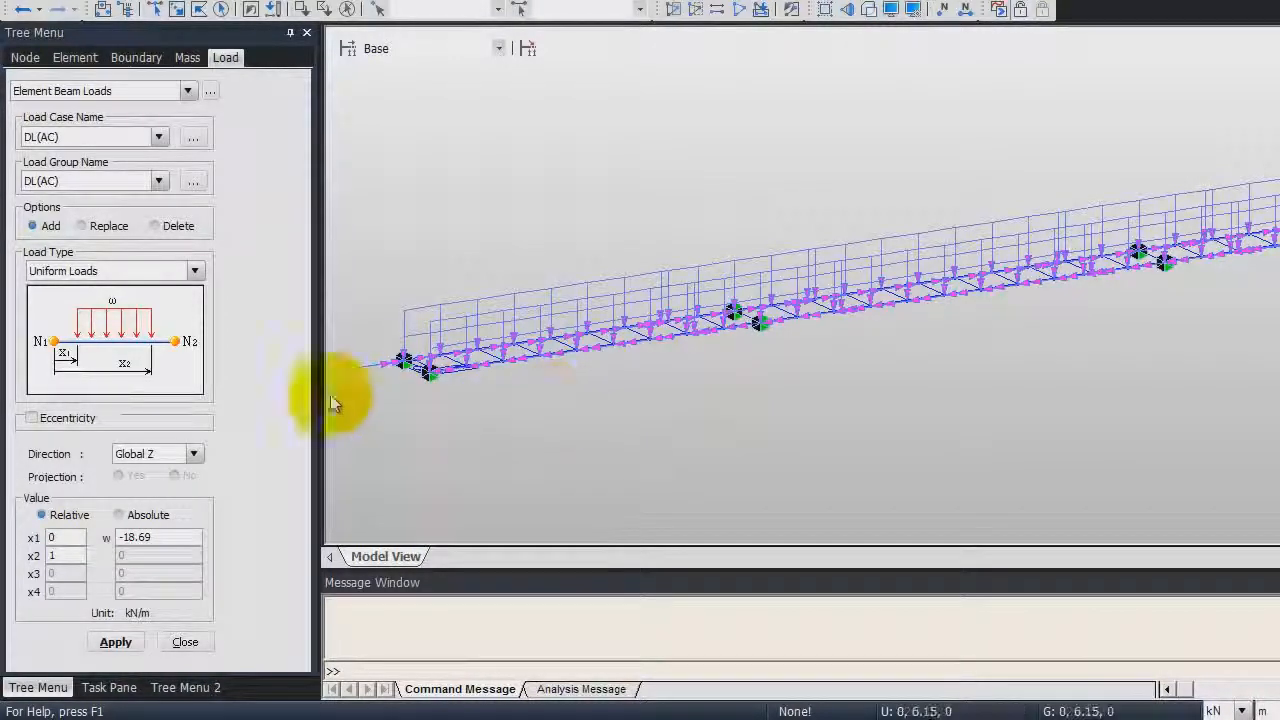
Switch the DL(AC) load type to Uniform Moments/Torsions with the direction Global X.
{"action": "left_click", "coordinate": [196, 268]}
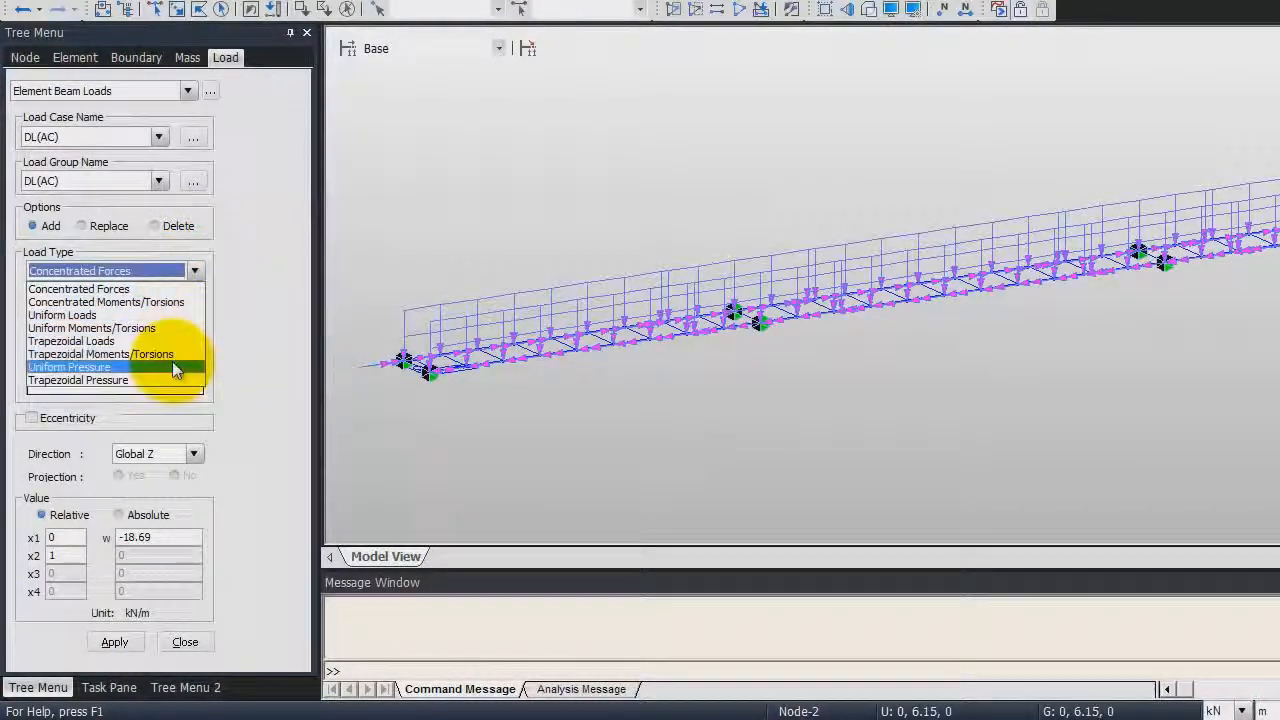
{"action": "left_click", "coordinate": [170, 331]}
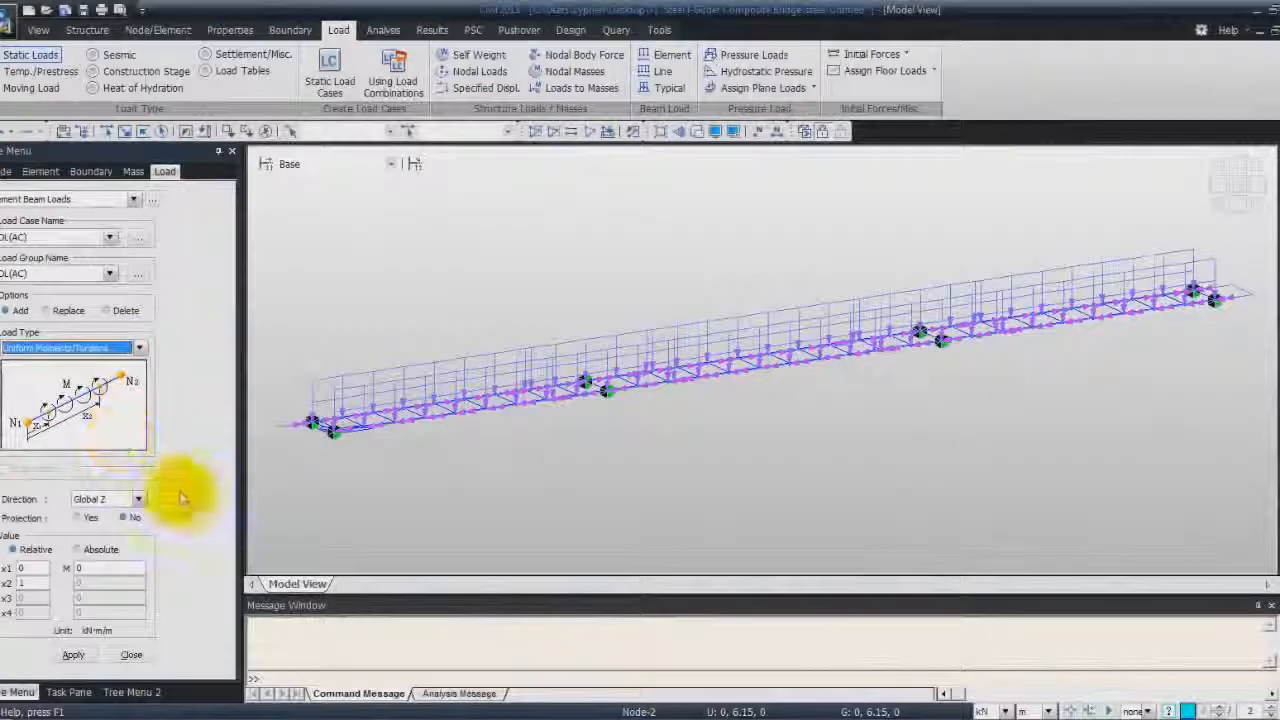
{"action": "left_click", "coordinate": [138, 499]}
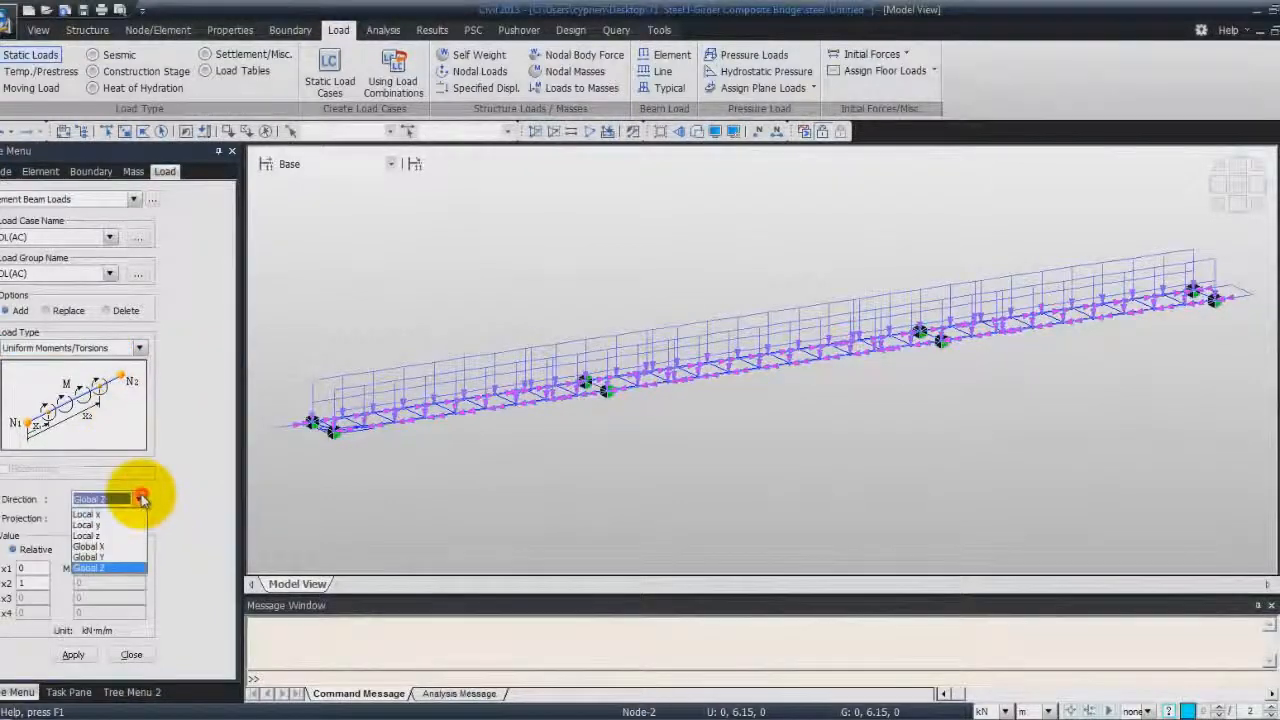
{"action": "left_click", "coordinate": [110, 546]}
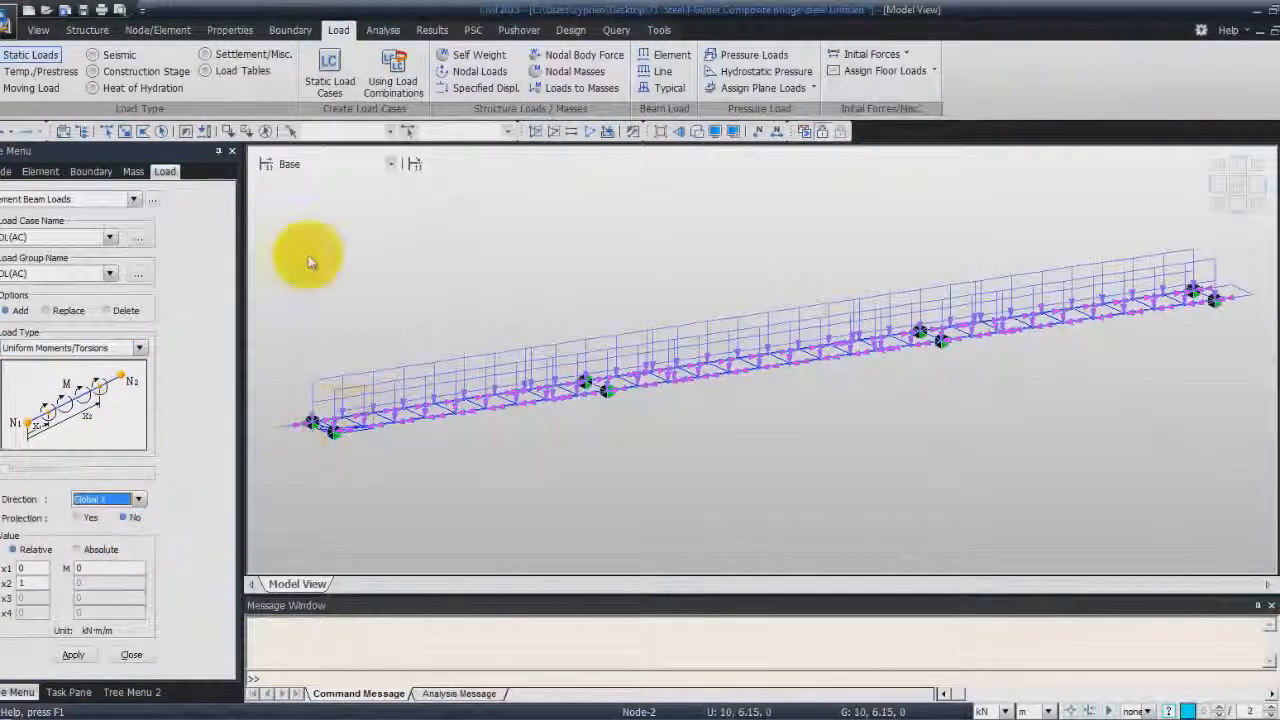
Select the whole far girder, elements 2to66by2, by polygon and apply a uniform moment/torsion of -19.69 kN·m/m.
{"action": "left_click", "coordinate": [145, 133]}
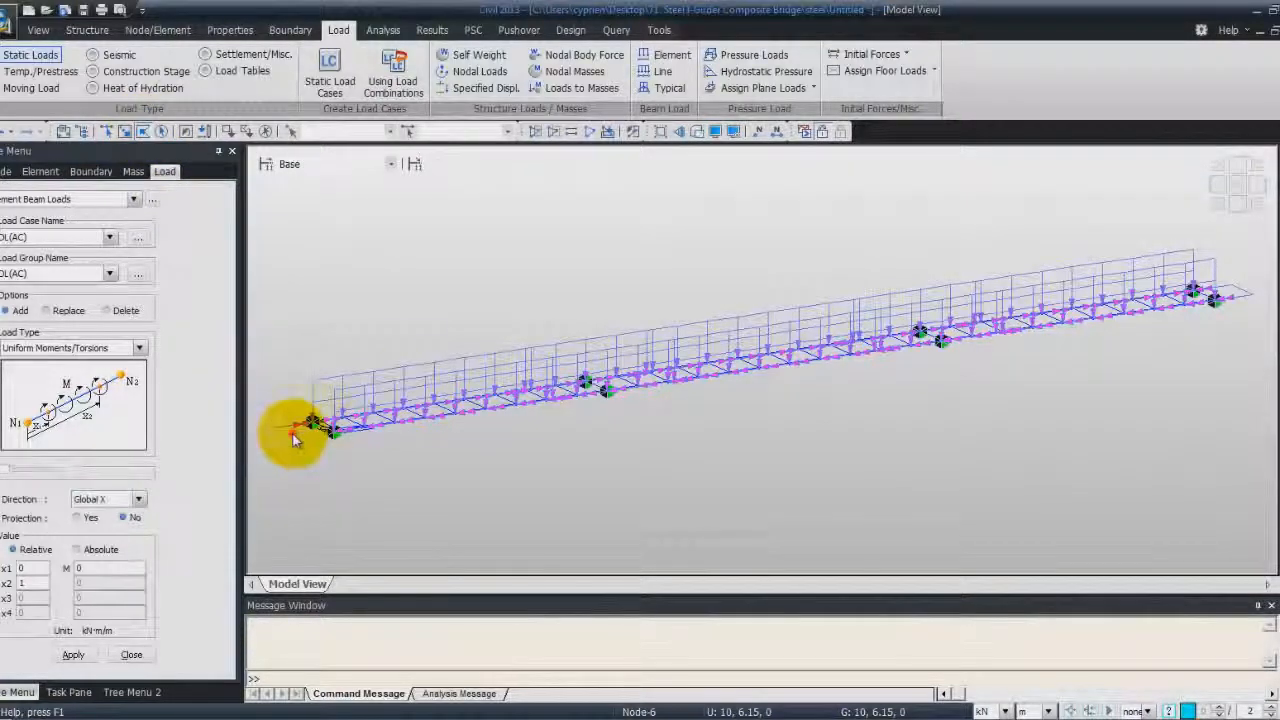
{"action": "left_click", "coordinate": [1252, 284]}
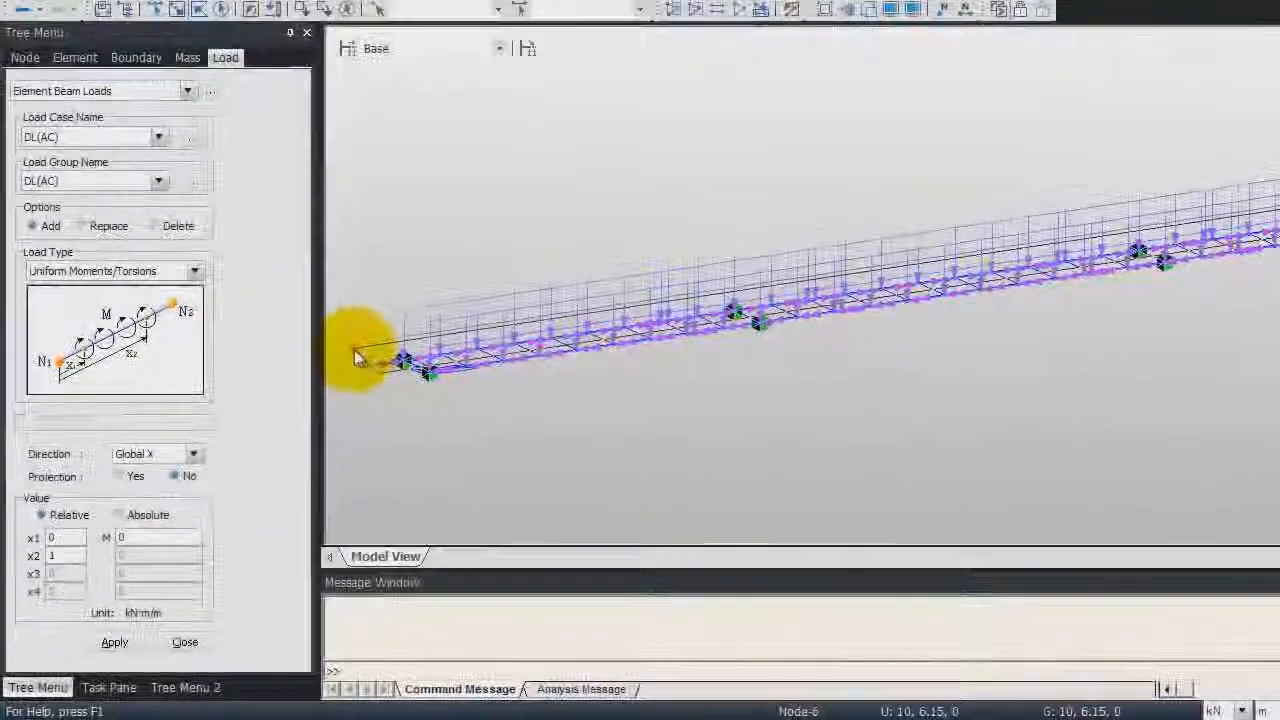
{"action": "double_click", "coordinate": [356, 358]}
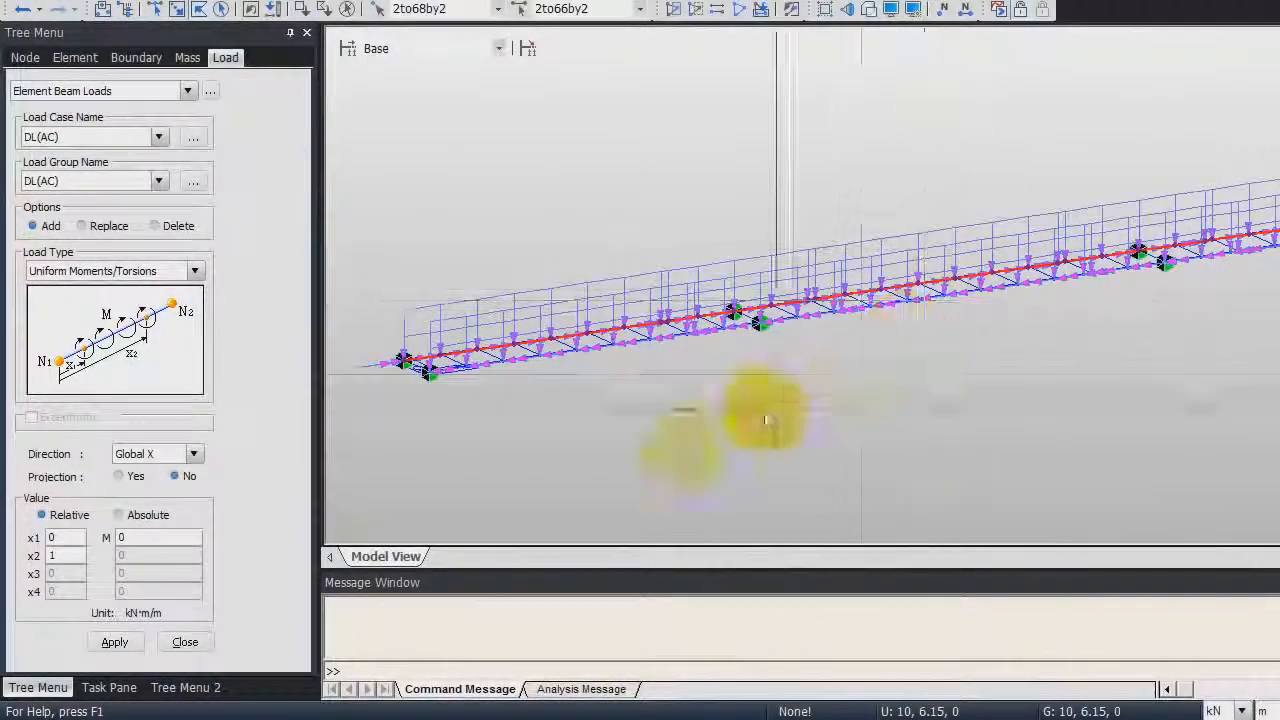
{"action": "left_click", "coordinate": [137, 540]}
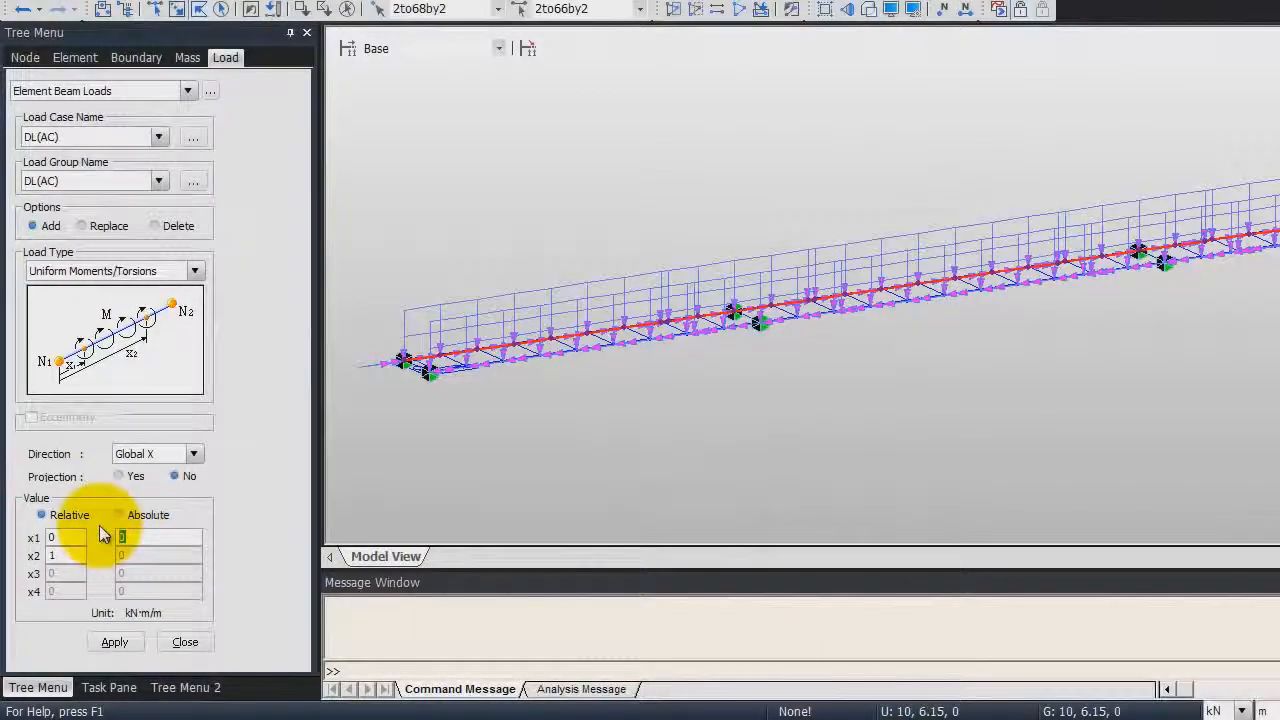
{"action": "type", "text": "-"}
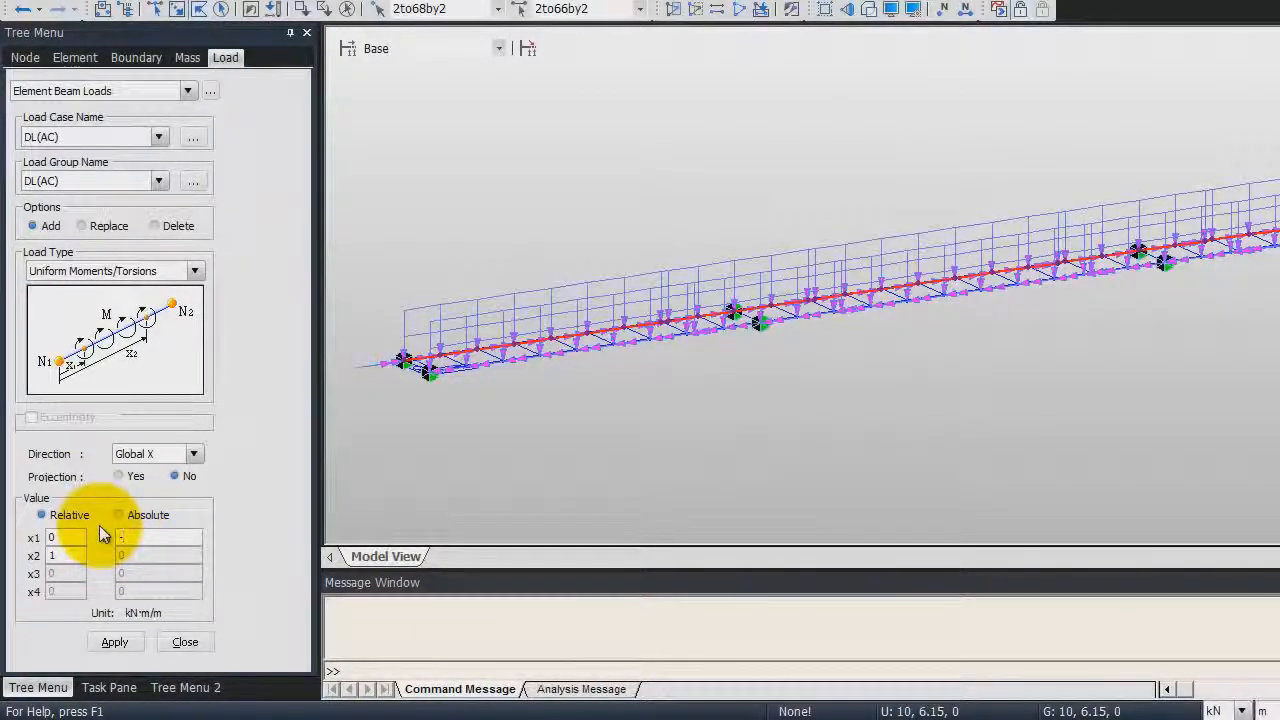
{"action": "type", "text": "19.69"}
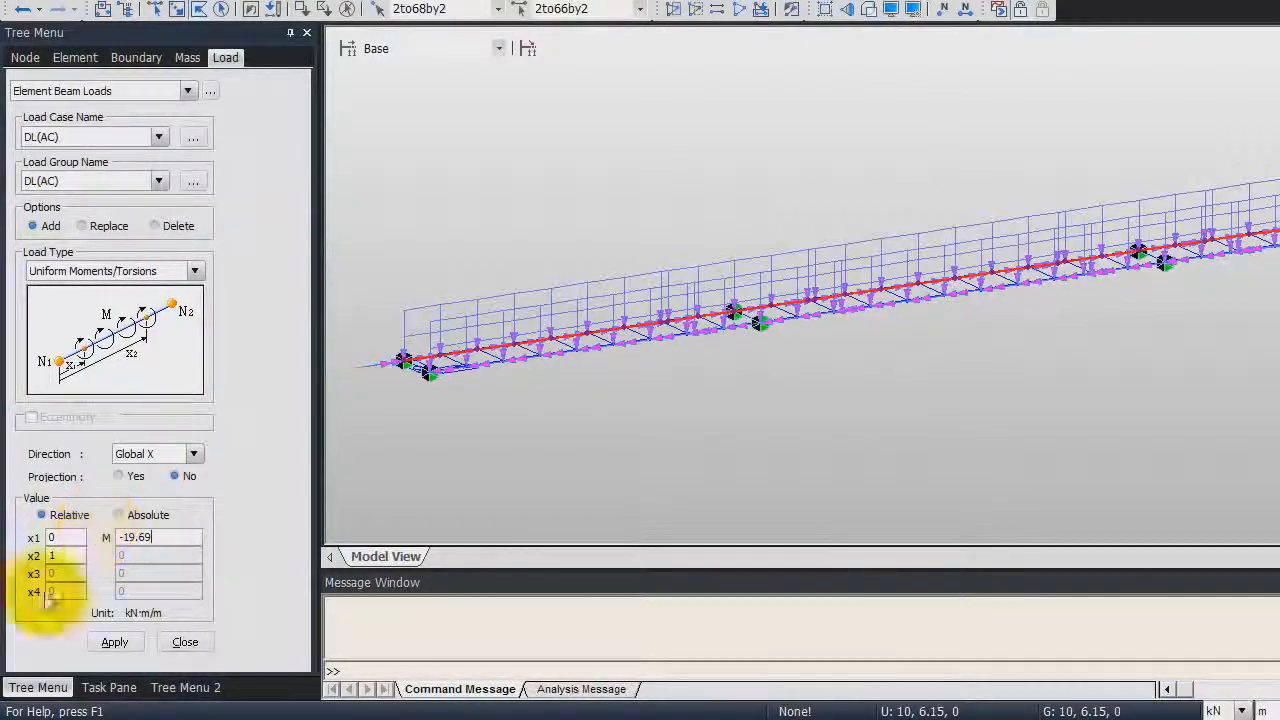
{"action": "left_click", "coordinate": [116, 643]}
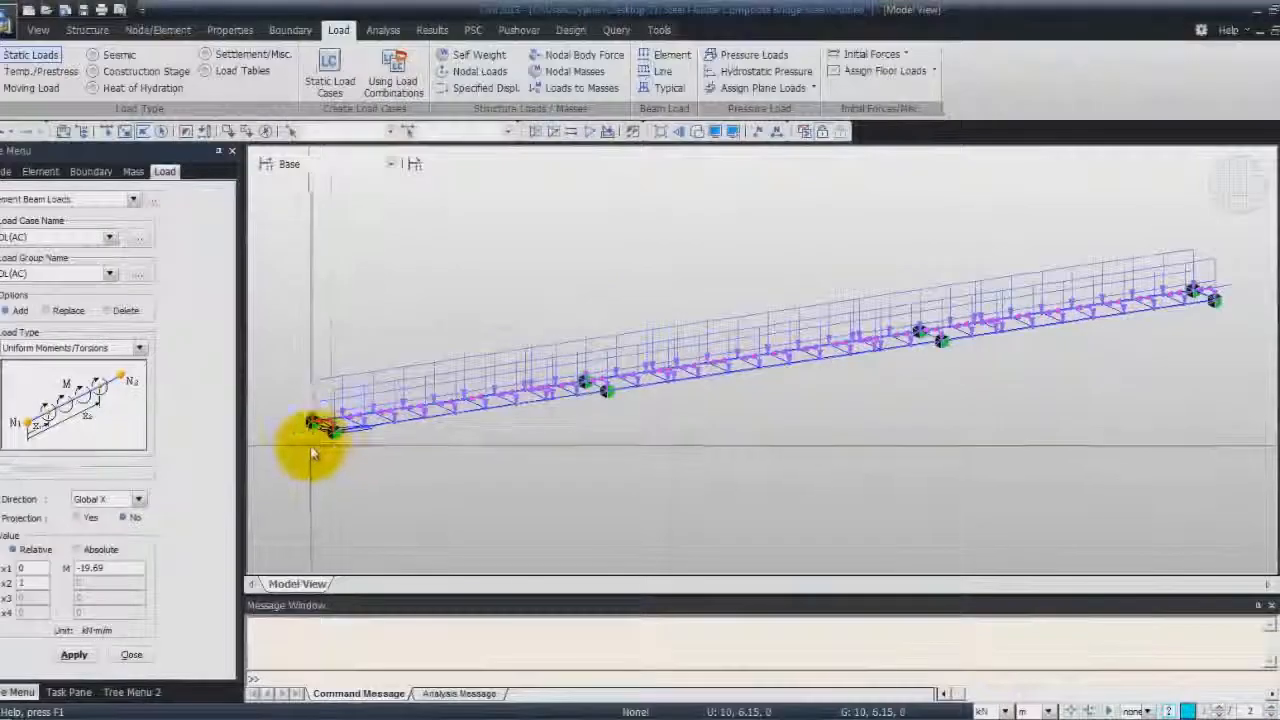
Select the whole near girder, elements 1to65by2, by polygon and apply a uniform moment/torsion of 19.69 kN·m/m.
{"action": "left_click", "coordinate": [312, 453]}
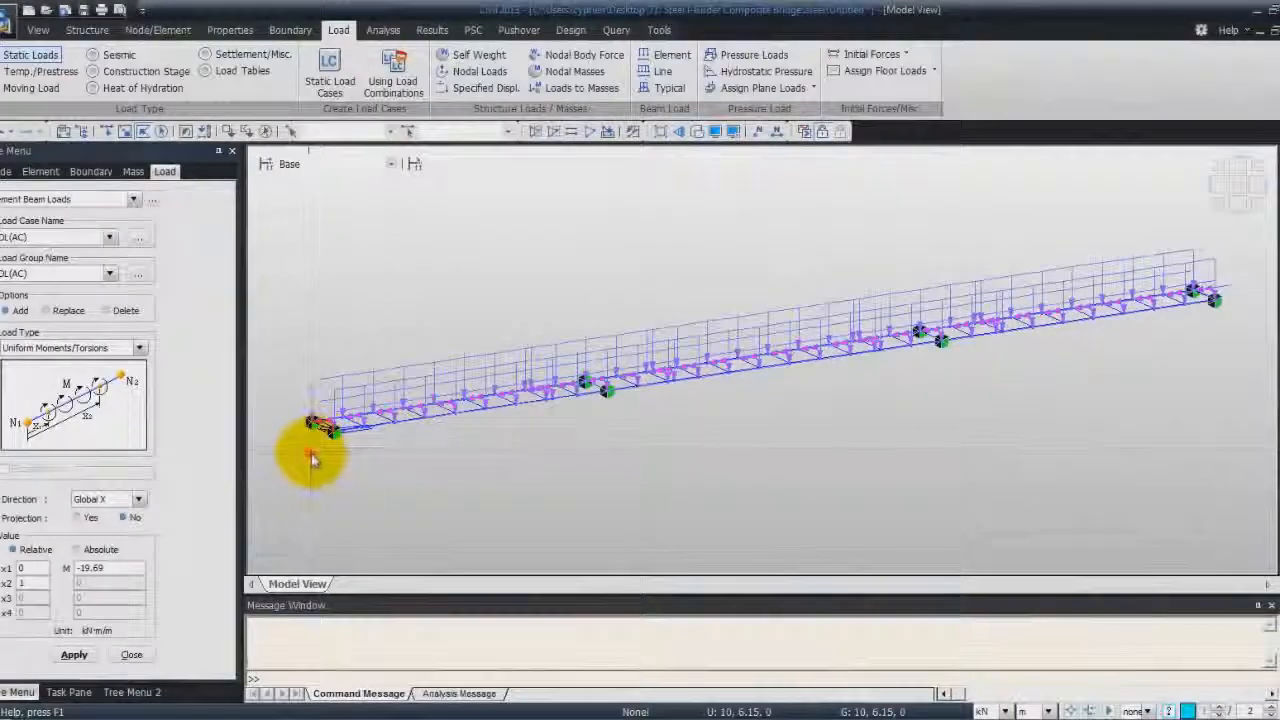
{"action": "left_click", "coordinate": [1242, 312]}
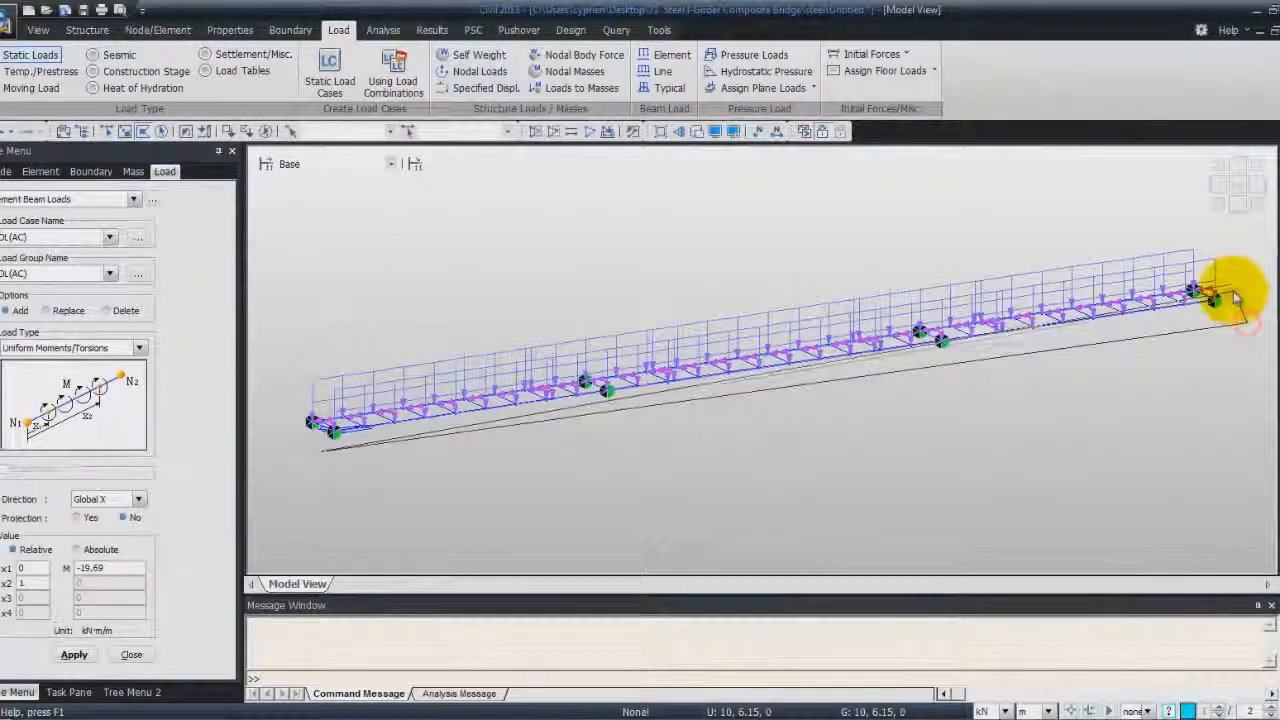
{"action": "left_click", "coordinate": [287, 432]}
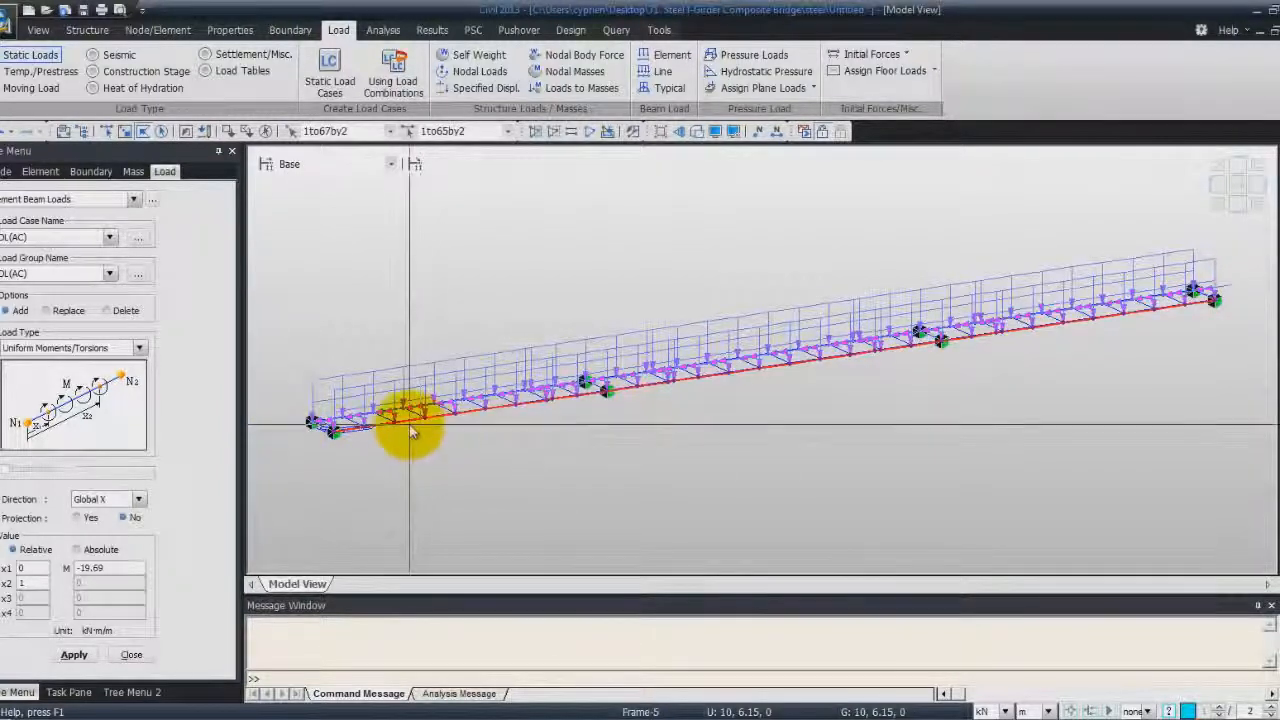
{"action": "double_click", "coordinate": [78, 567]}
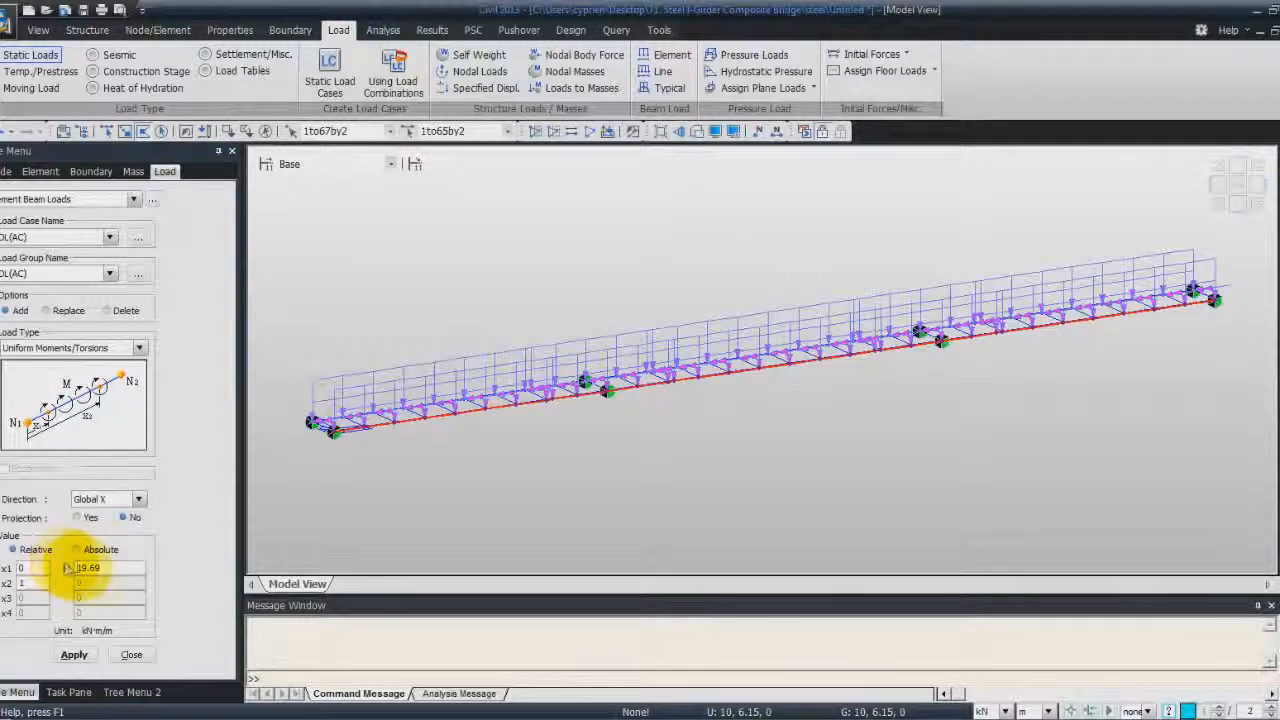
{"action": "left_click", "coordinate": [74, 654]}
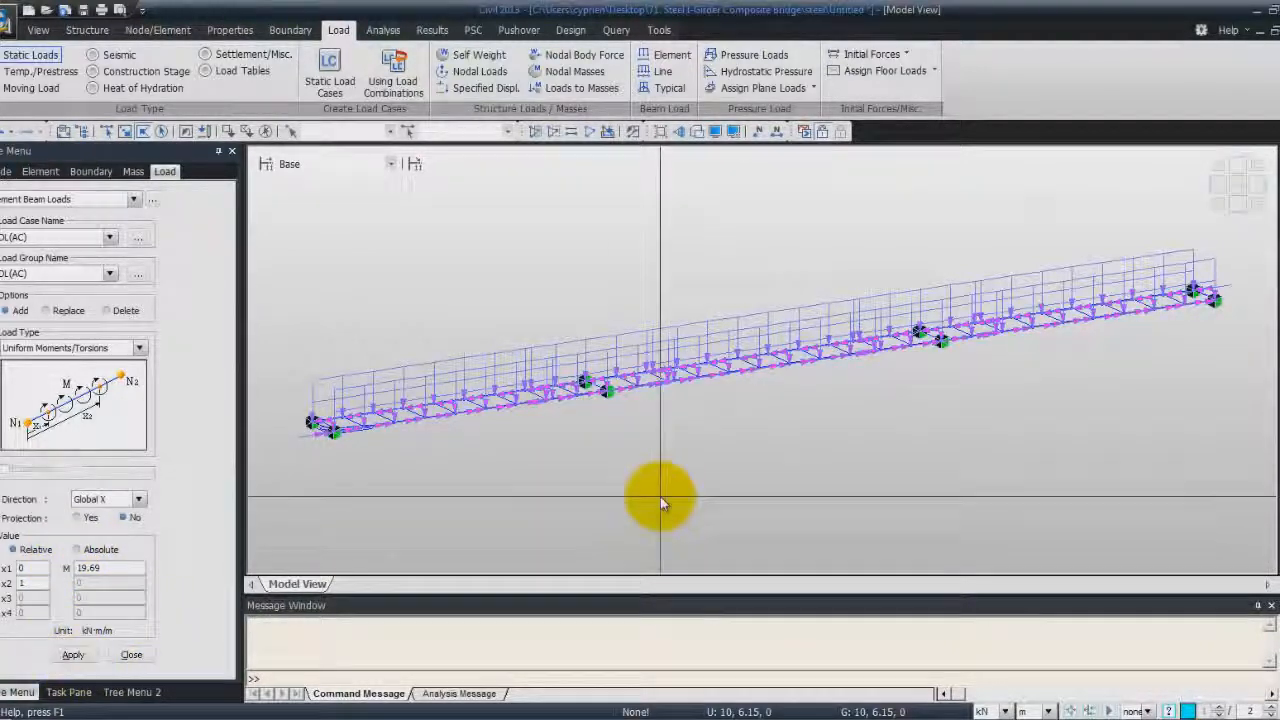